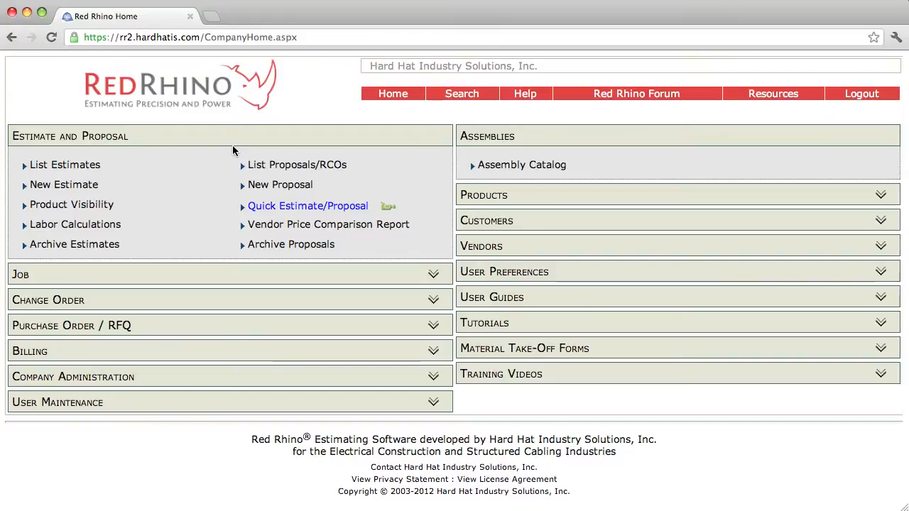
Create a new estimate named "Commercial estimate" with the bid date Mar 1, 2012, and save it.
{"action": "left_click", "coordinate": [58, 171]}
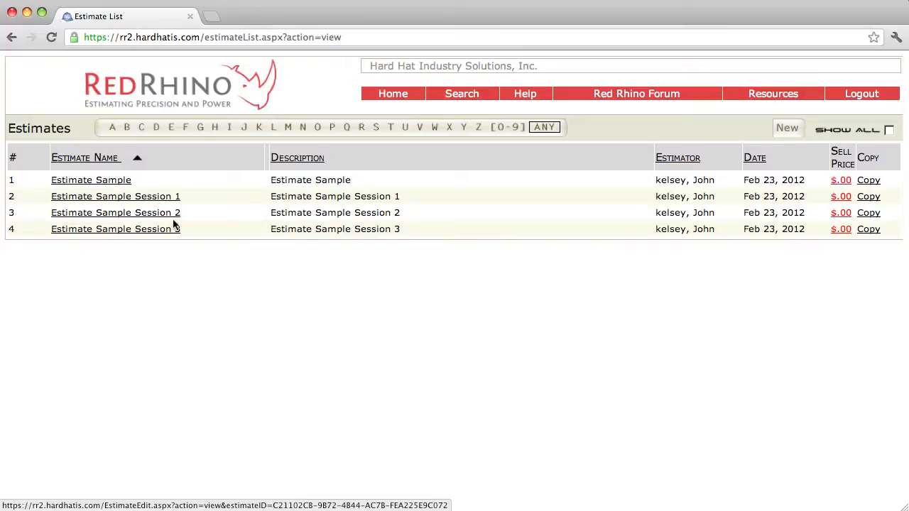
{"action": "left_click", "coordinate": [784, 132]}
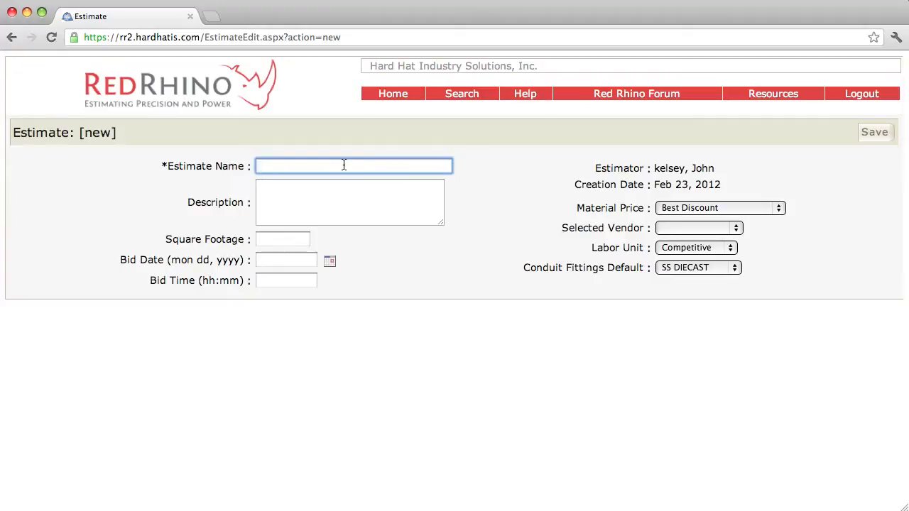
{"action": "type", "text": "Commercial estimate"}
{"action": "left_click", "coordinate": [279, 203]}
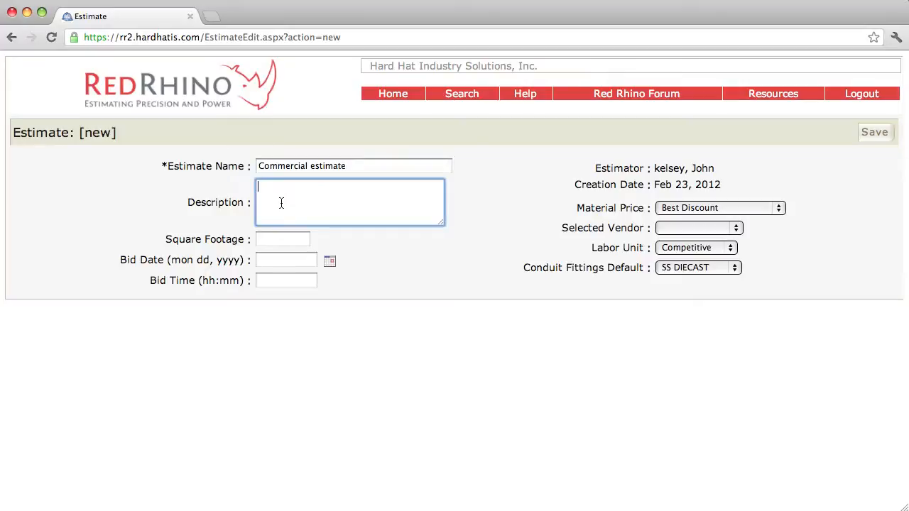
{"action": "left_click", "coordinate": [278, 241]}
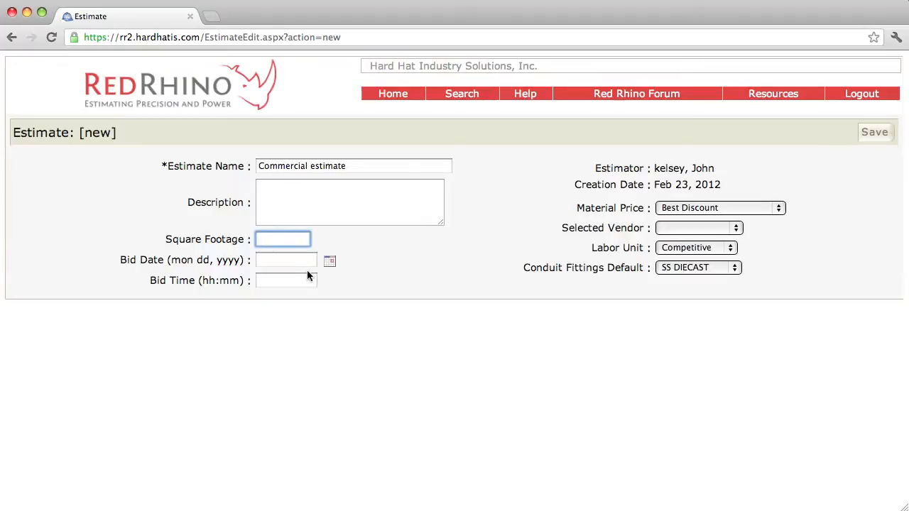
{"action": "left_click", "coordinate": [330, 264]}
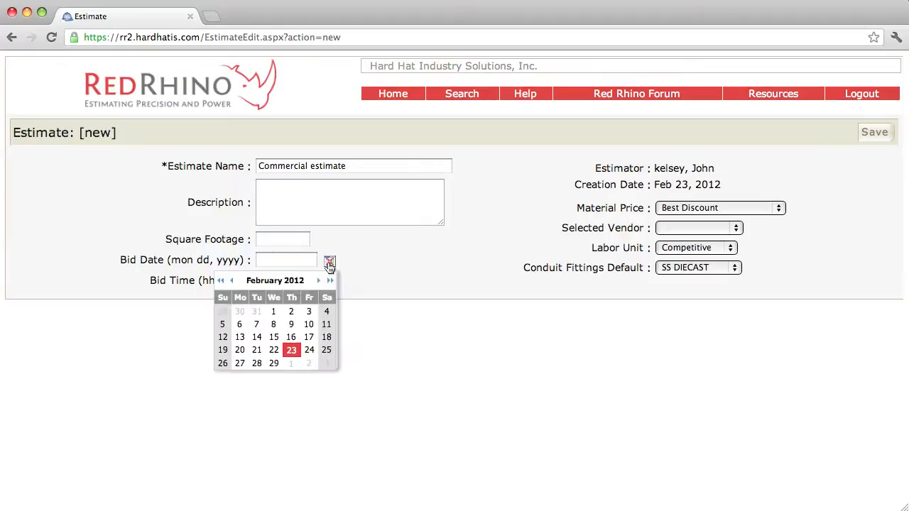
{"action": "left_click", "coordinate": [292, 364]}
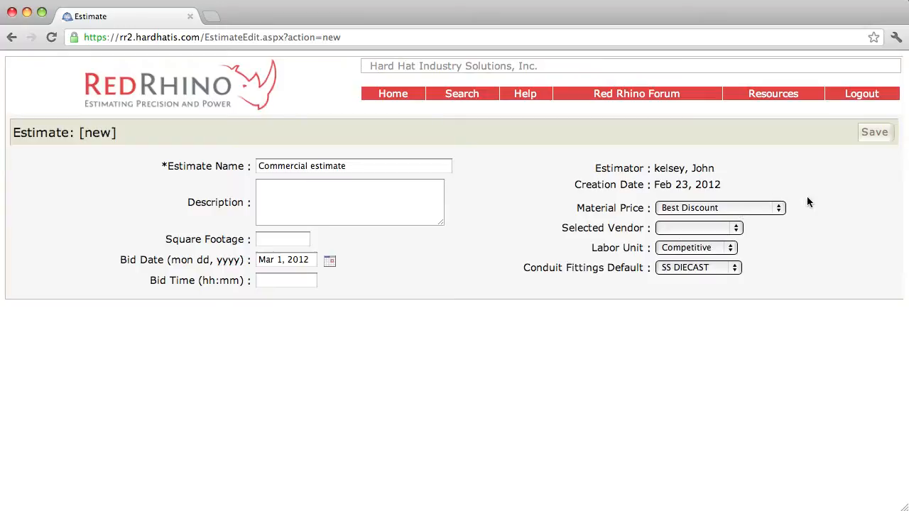
{"action": "left_click", "coordinate": [875, 135]}
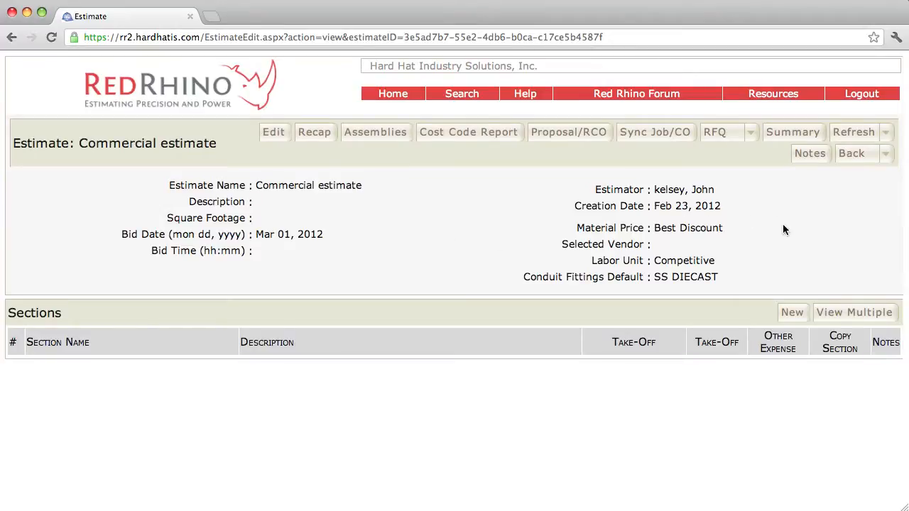
Add a new section named "Electrical" to the Commercial estimate and save it.
{"action": "left_click", "coordinate": [790, 315]}
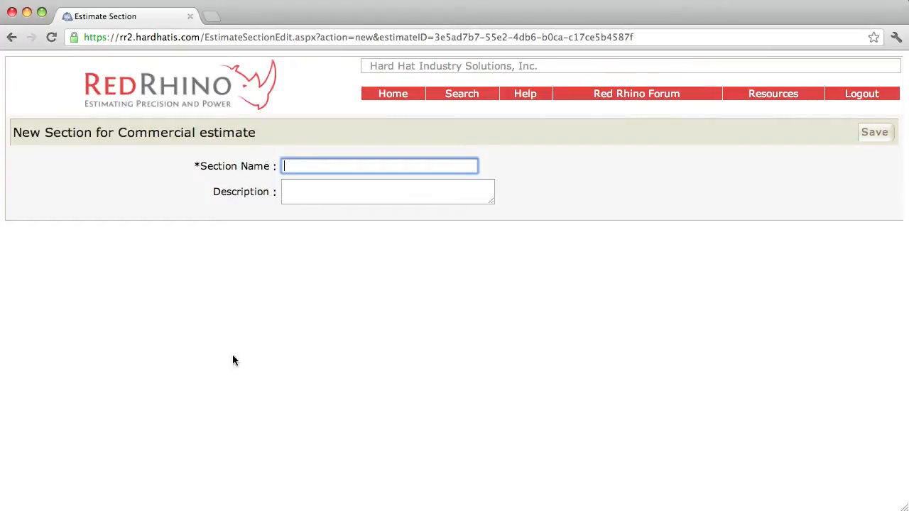
{"action": "type", "text": "Electr"}
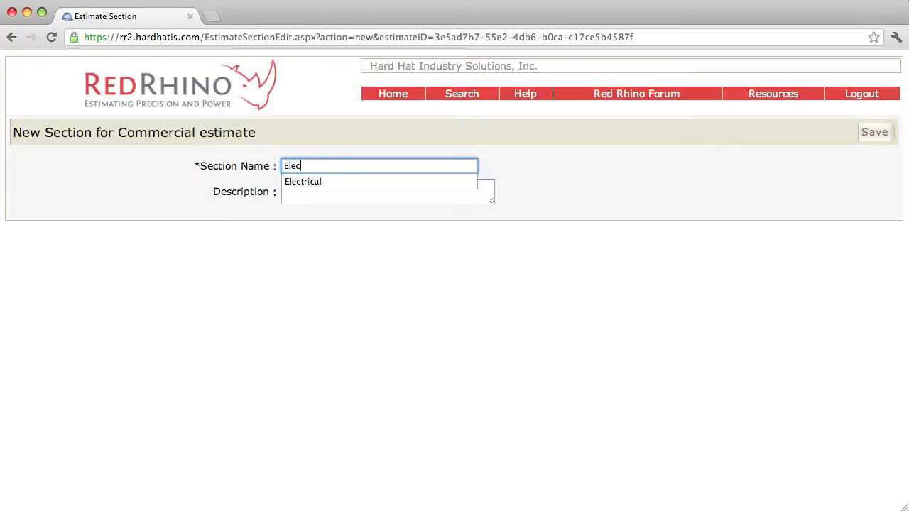
{"action": "type", "text": "ical"}
{"action": "left_click", "coordinate": [875, 133]}
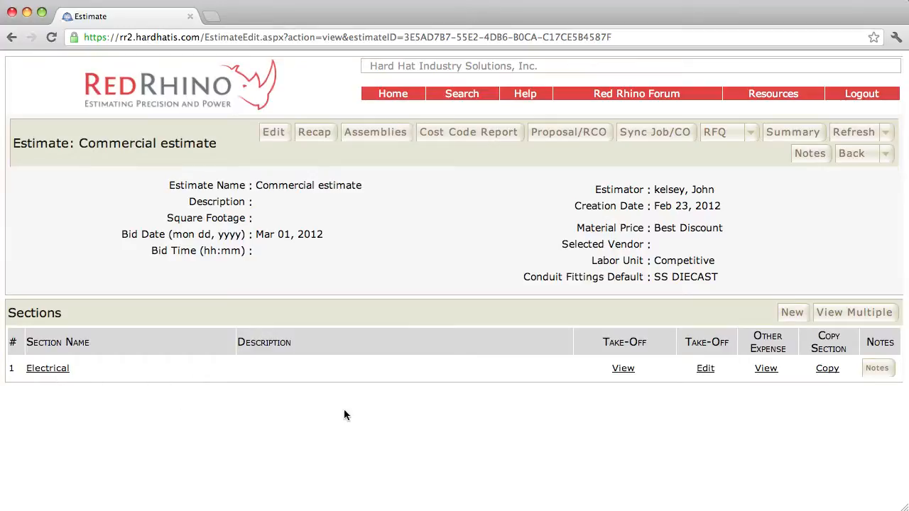
Open the Electrical section's take-off for editing and list the 416 - Strut/Rod/Fittings products under 7000 - Electrical - Material/Labor in a widened catalog area.
{"action": "left_click", "coordinate": [705, 370]}
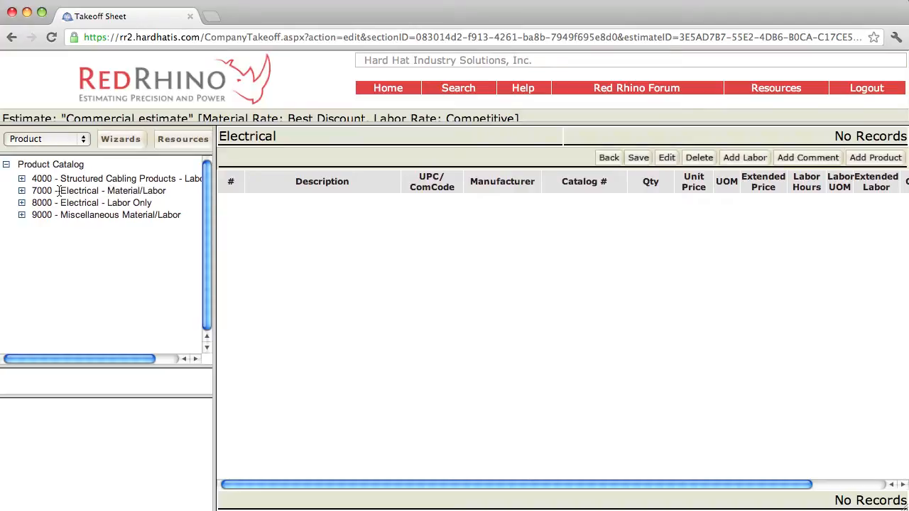
{"action": "left_click", "coordinate": [22, 191]}
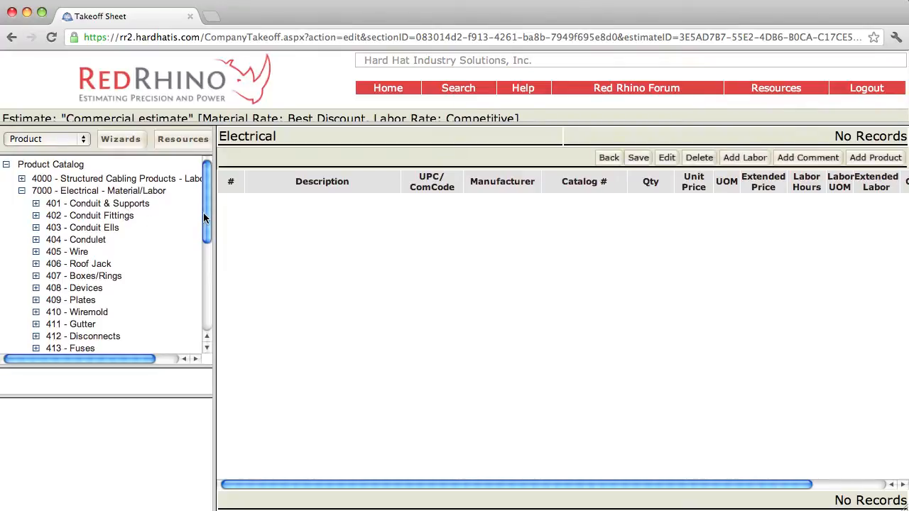
{"action": "left_click_drag", "start_coordinate": [206, 220], "coordinate": [206, 281]}
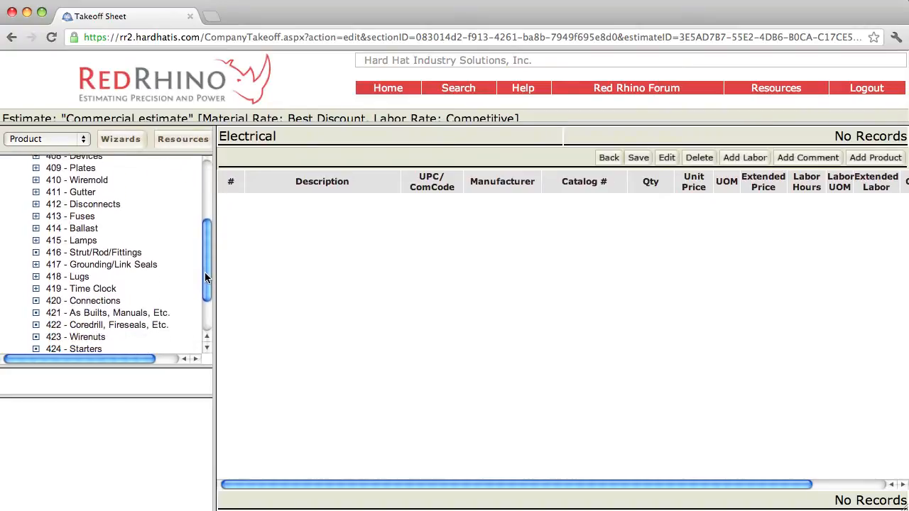
{"action": "left_click", "coordinate": [92, 254]}
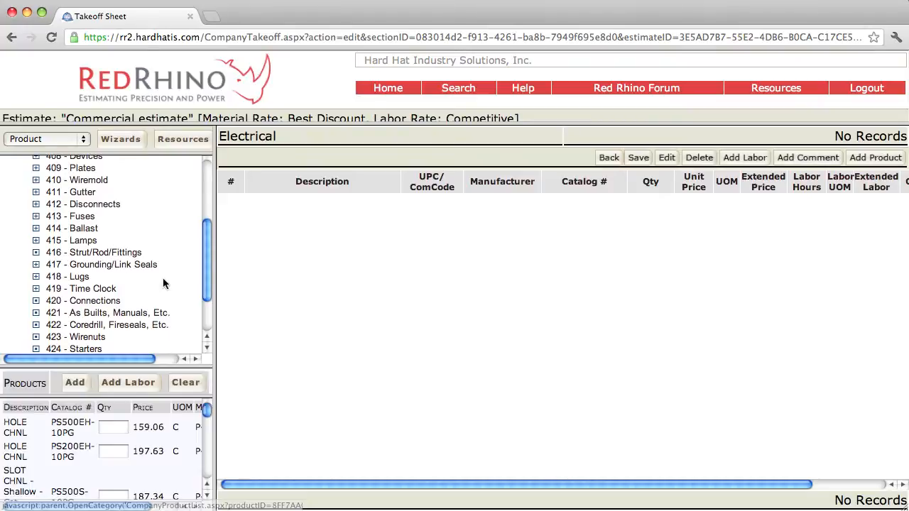
{"action": "left_click_drag", "start_coordinate": [215, 282], "coordinate": [514, 310]}
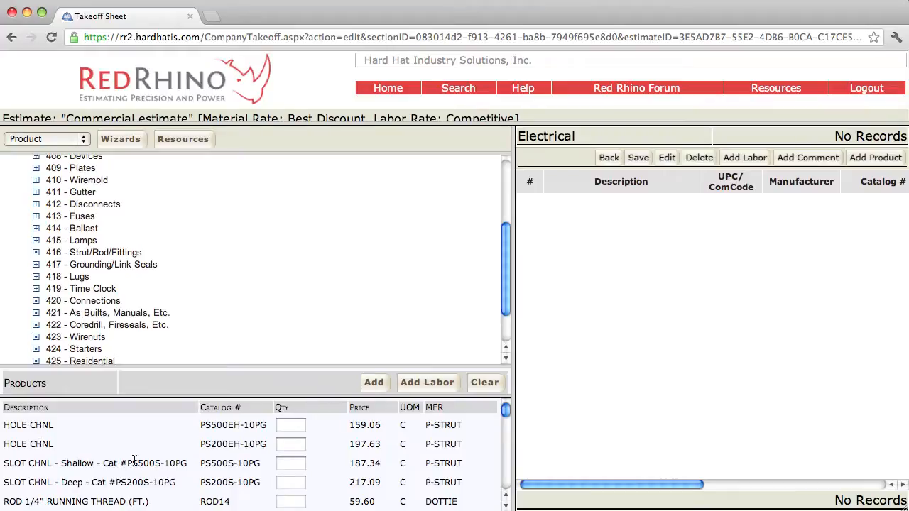
Add 50 of HOLE CHNL PS200EH-10PG and 40 of ROD 3/8 (ROD38) to the Electrical take-off and save it.
{"action": "left_click", "coordinate": [294, 447]}
{"action": "type", "text": "50"}
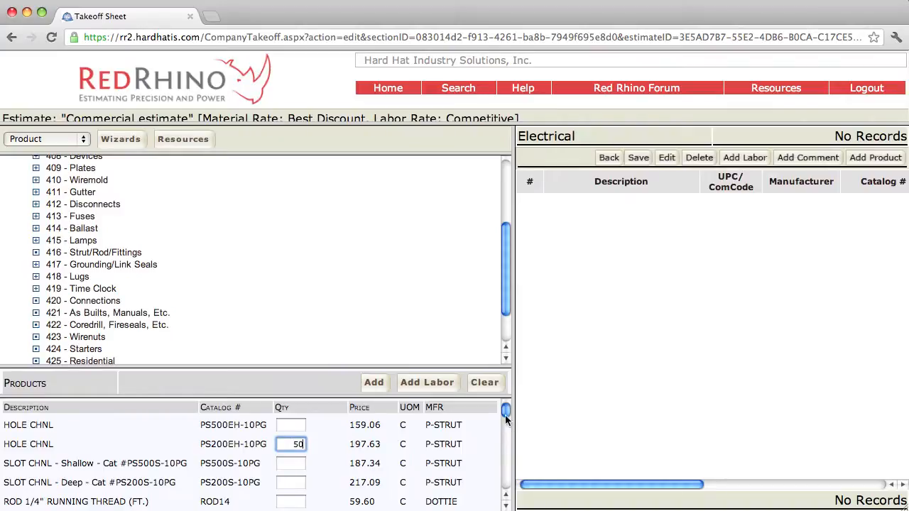
{"action": "left_click_drag", "start_coordinate": [506, 419], "coordinate": [506, 426]}
{"action": "left_click", "coordinate": [299, 444]}
{"action": "type", "text": "40"}
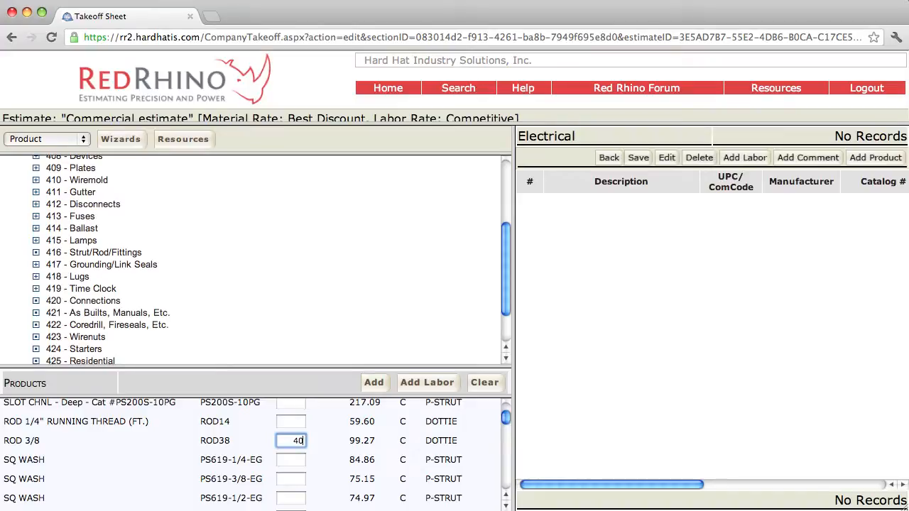
{"action": "left_click", "coordinate": [373, 387]}
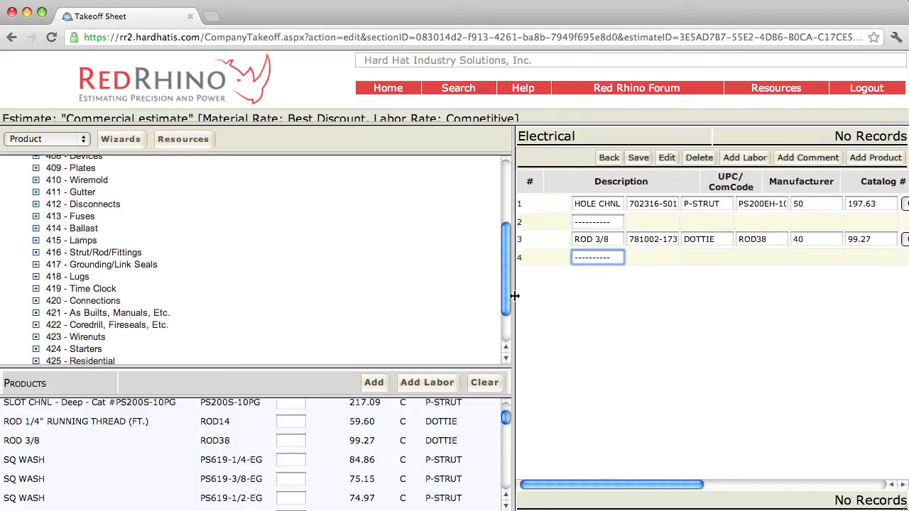
{"action": "left_click_drag", "start_coordinate": [515, 298], "coordinate": [135, 238]}
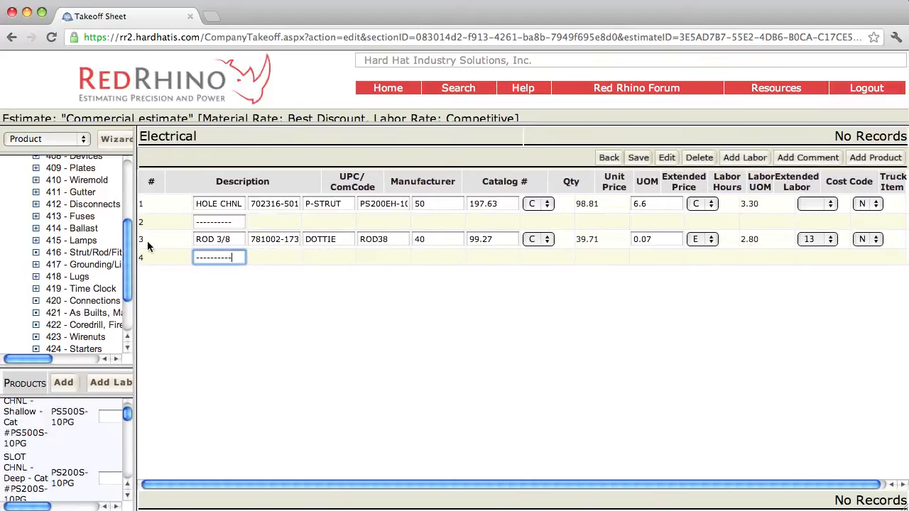
{"action": "left_click", "coordinate": [639, 157]}
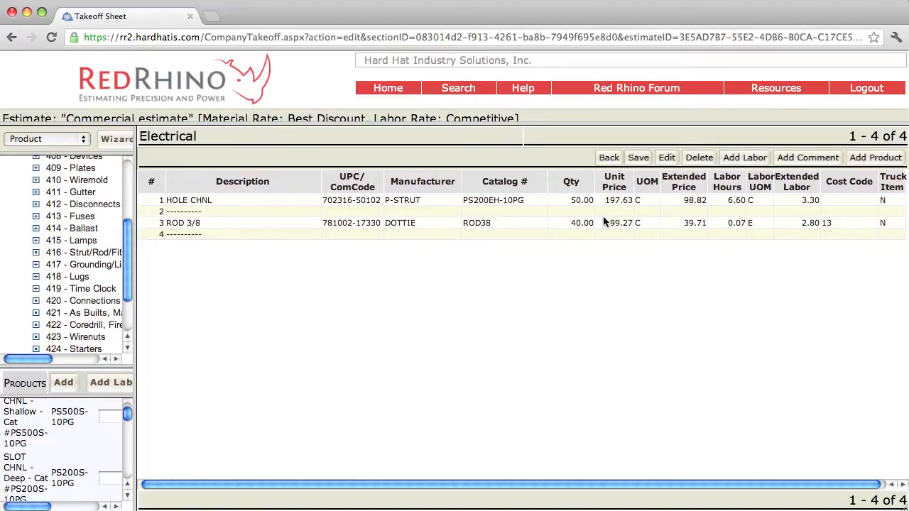
{"action": "left_click_drag", "start_coordinate": [638, 182], "coordinate": [650, 185]}
{"action": "left_click", "coordinate": [649, 184]}
Widen the product catalog area again and list the 4041 - Condulets products within 404 - Condulet.
{"action": "left_click_drag", "start_coordinate": [134, 234], "coordinate": [357, 244]}
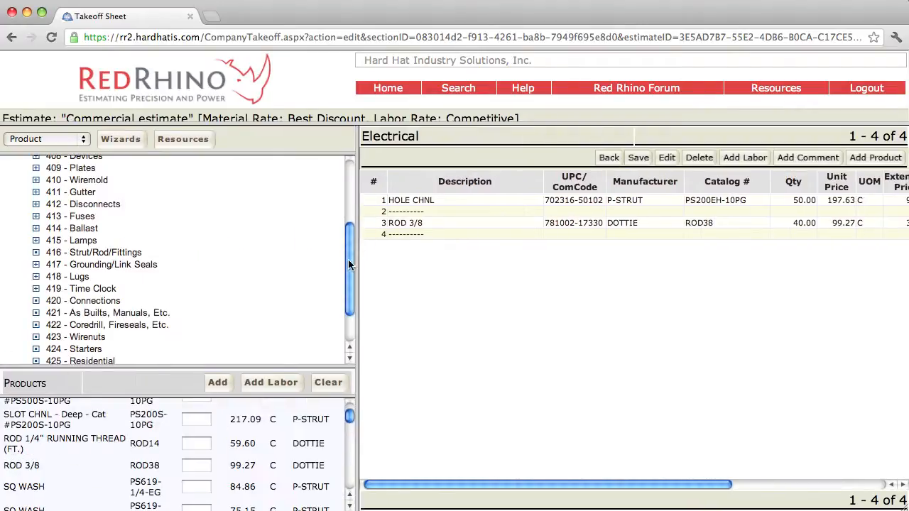
{"action": "scroll", "coordinate": [346, 262], "scroll_direction": "down", "scroll_amount": 2}
{"action": "scroll", "coordinate": [344, 279], "scroll_direction": "down", "scroll_amount": 3}
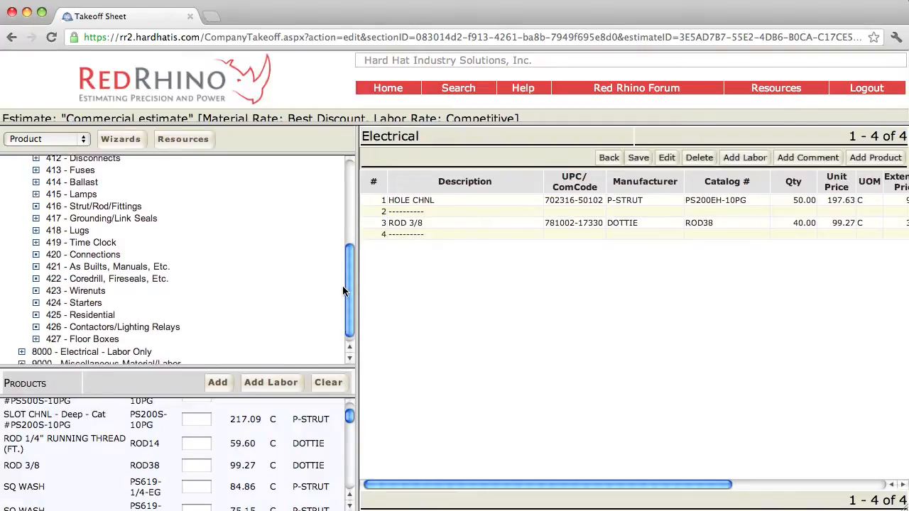
{"action": "scroll", "coordinate": [344, 281], "scroll_direction": "up", "scroll_amount": 3}
{"action": "left_click_drag", "start_coordinate": [345, 272], "coordinate": [344, 214]}
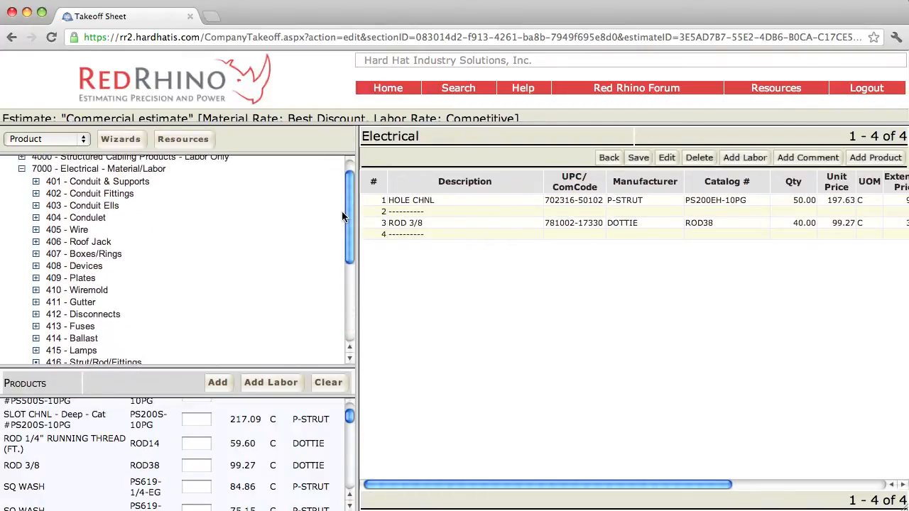
{"action": "left_click", "coordinate": [35, 220]}
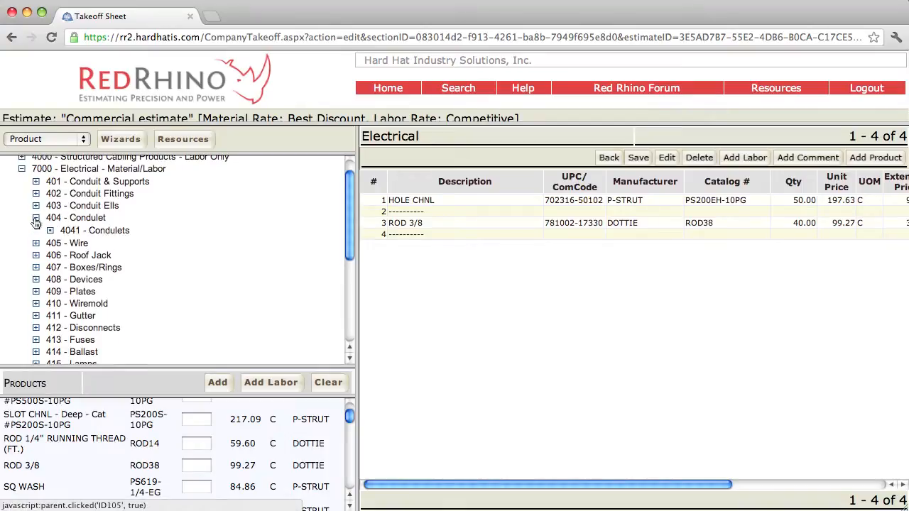
{"action": "left_click", "coordinate": [85, 234]}
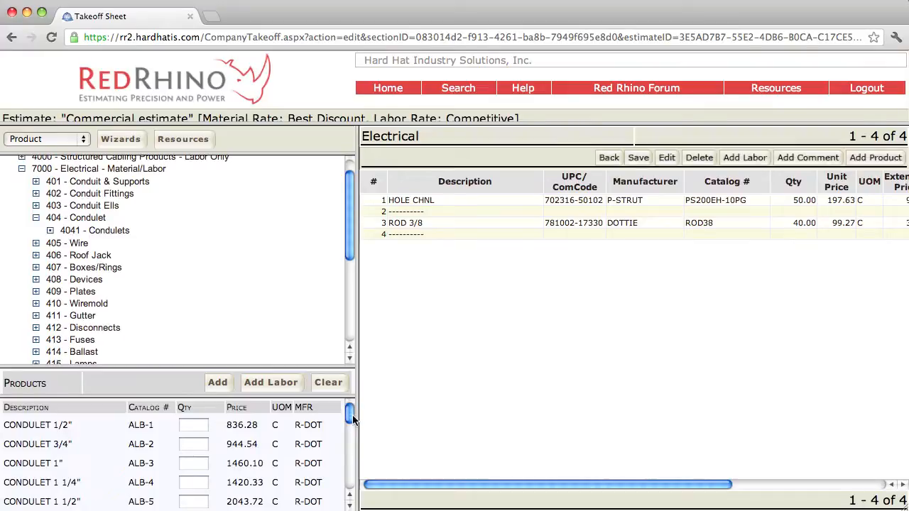
Add 1 CONDULET 1" (ALB-3) and 1 1-IN ALUM COND BODY CVR (SCV-3) to the Electrical take-off and save it.
{"action": "scroll", "coordinate": [353, 420], "scroll_direction": "down", "scroll_amount": 1}
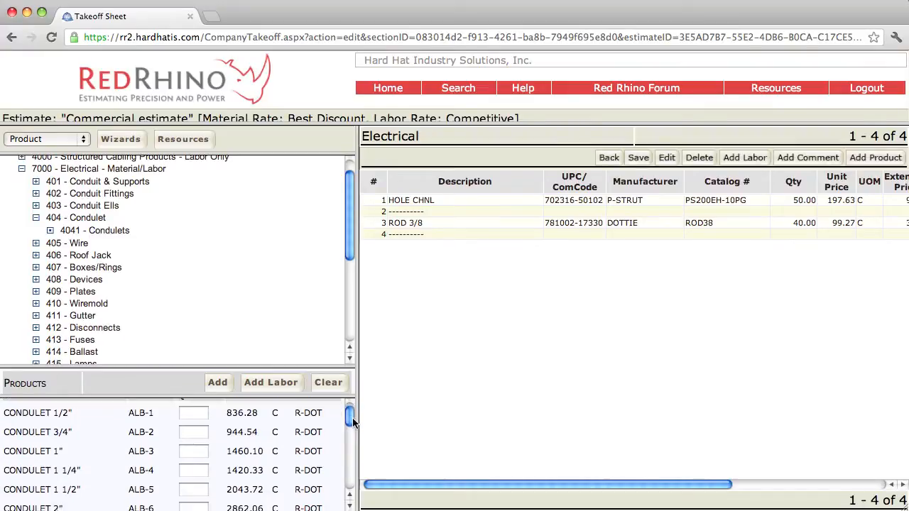
{"action": "left_click", "coordinate": [195, 454]}
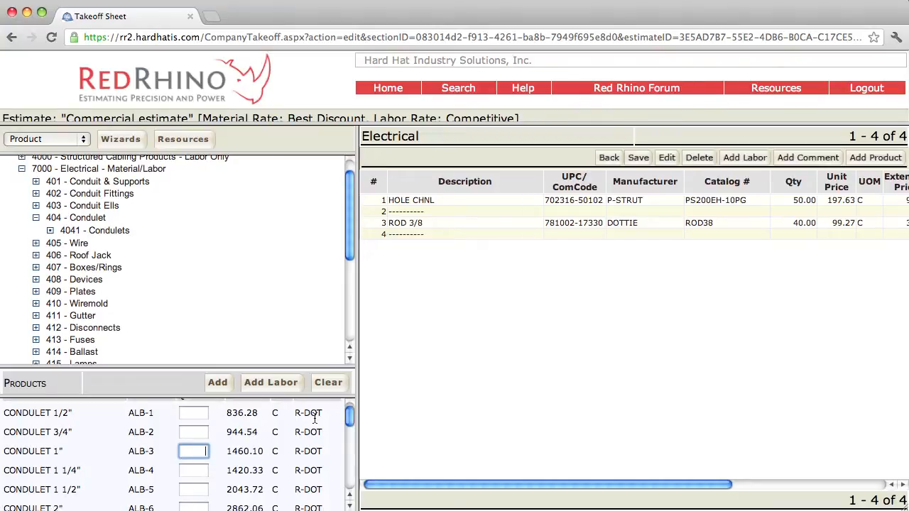
{"action": "type", "text": "1"}
{"action": "left_click_drag", "start_coordinate": [350, 424], "coordinate": [345, 465]}
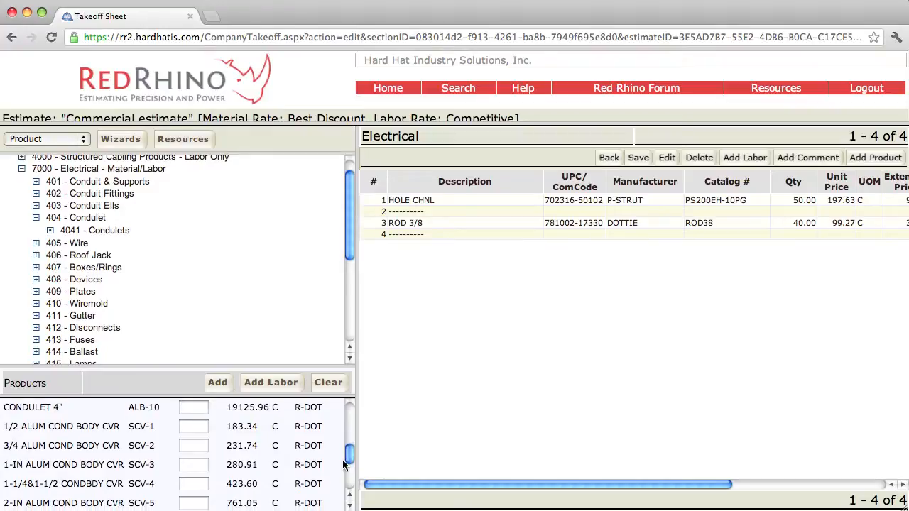
{"action": "left_click", "coordinate": [203, 461]}
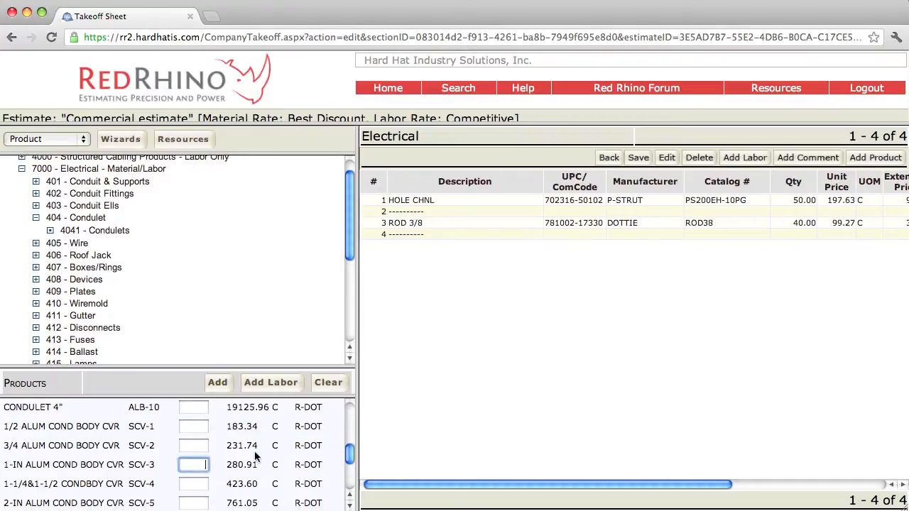
{"action": "type", "text": "1"}
{"action": "left_click", "coordinate": [213, 384]}
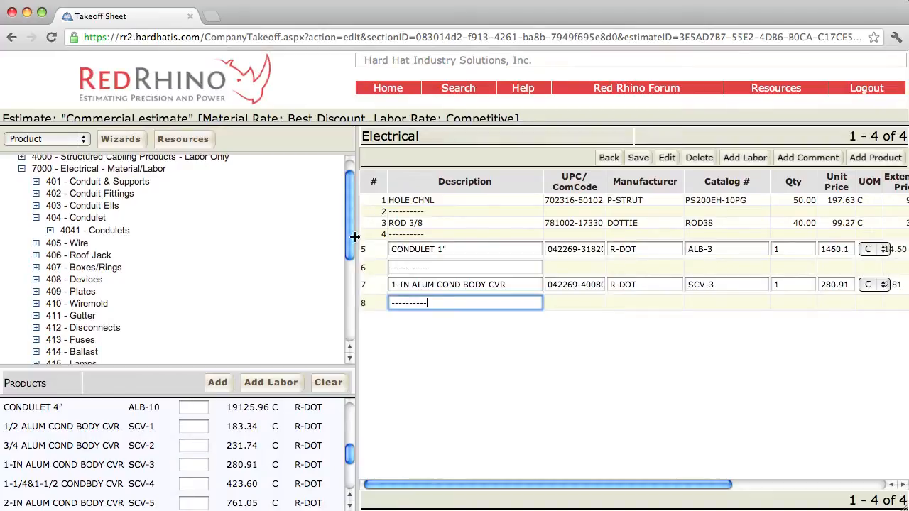
{"action": "left_click_drag", "start_coordinate": [357, 235], "coordinate": [155, 228]}
{"action": "left_click", "coordinate": [637, 158]}
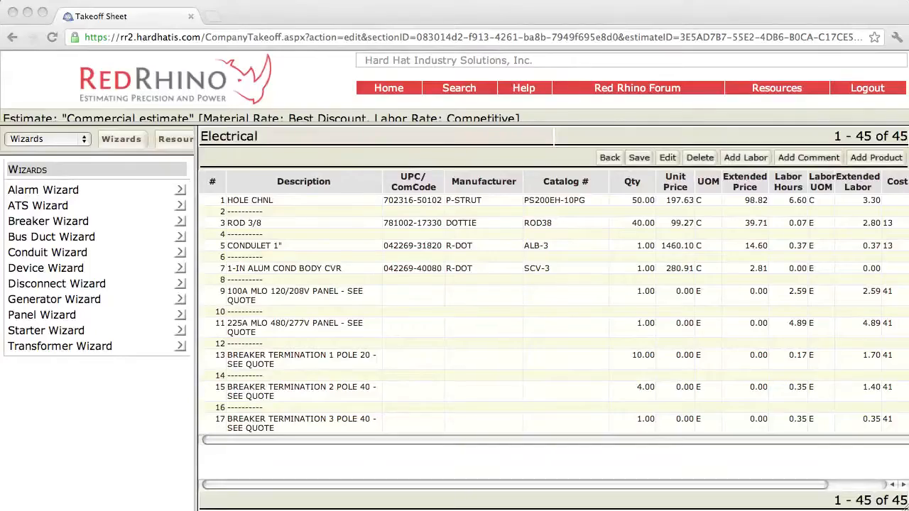
Switch the catalog to Assemblies and list the 14.1 - Receptacles - Plastic assemblies under 14 - Receptacles in a widened catalog area.
{"action": "left_click", "coordinate": [159, 64]}
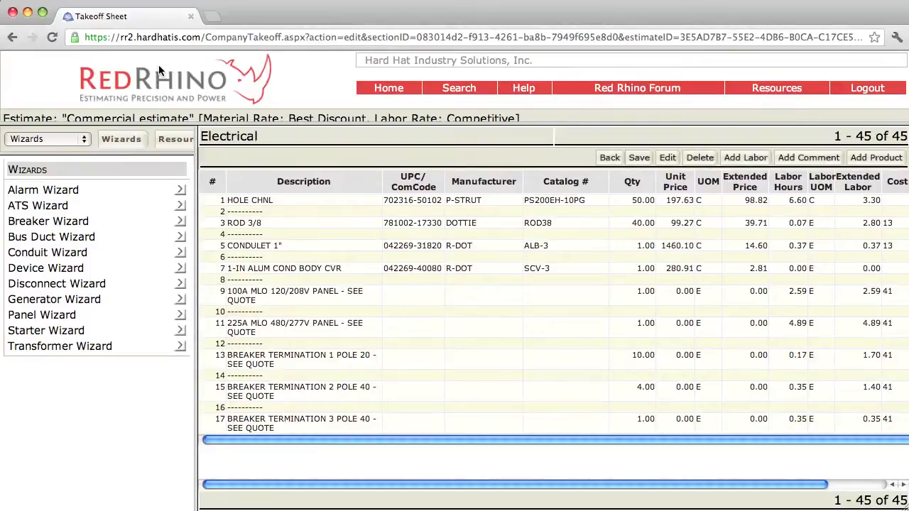
{"action": "left_click", "coordinate": [84, 142]}
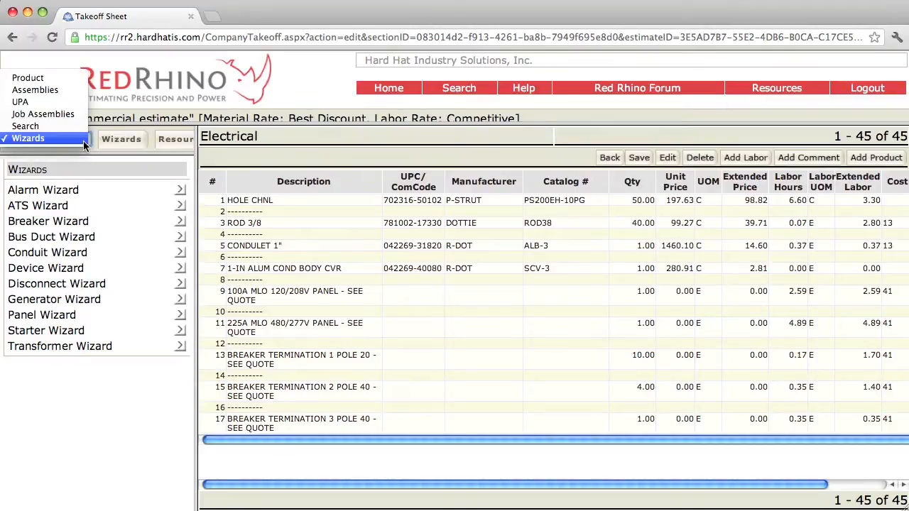
{"action": "left_click", "coordinate": [32, 90]}
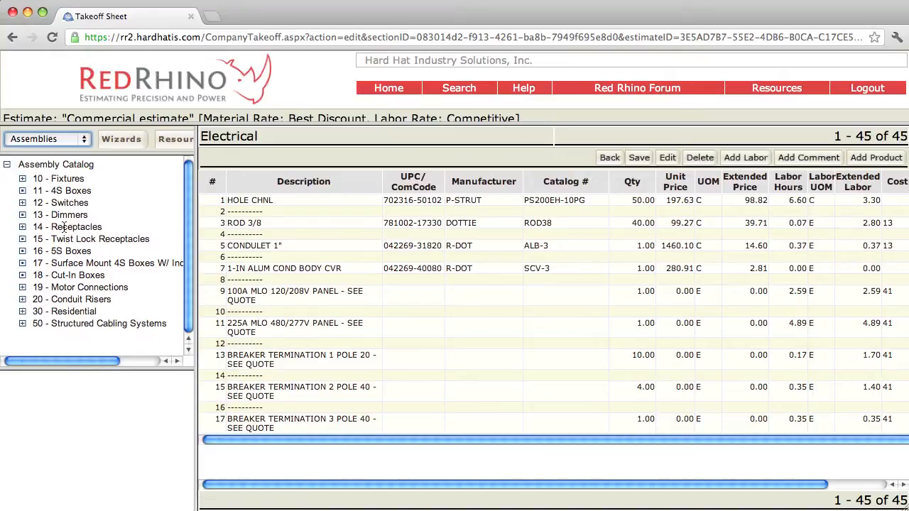
{"action": "left_click", "coordinate": [22, 228]}
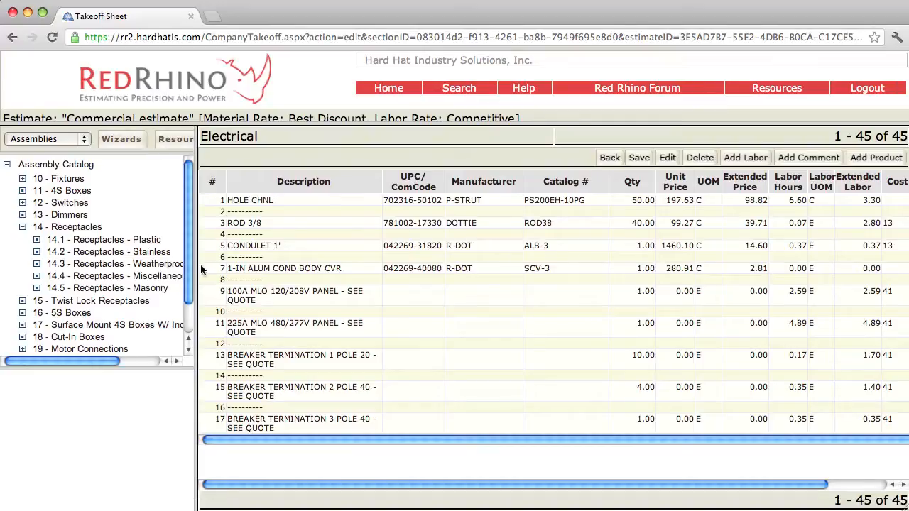
{"action": "left_click_drag", "start_coordinate": [198, 266], "coordinate": [220, 265]}
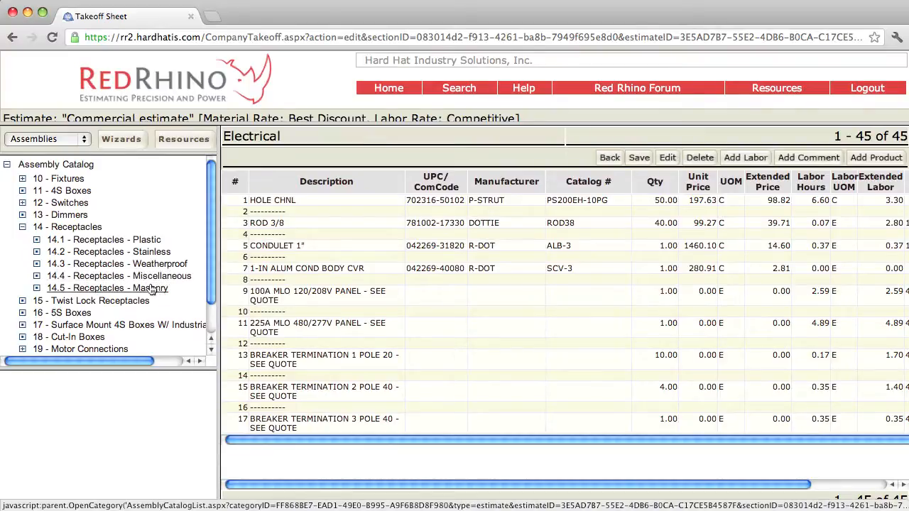
{"action": "left_click", "coordinate": [95, 241]}
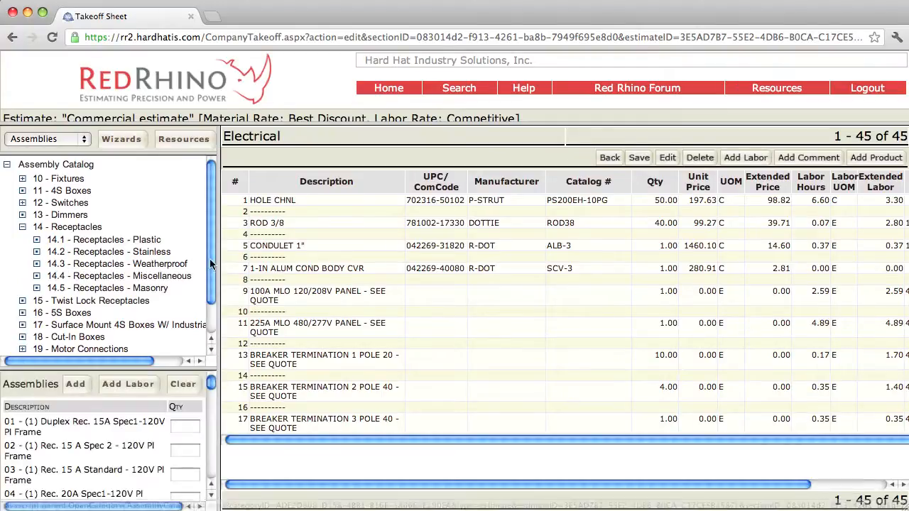
{"action": "left_click_drag", "start_coordinate": [216, 260], "coordinate": [314, 257]}
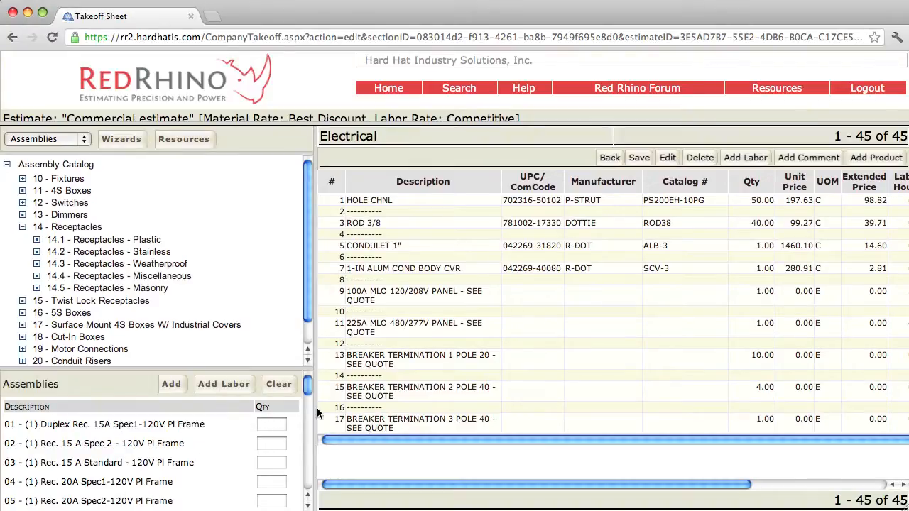
Enter quantities of 5 for assembly 06 - (1) Rec. 20A Standard, 7 for 12 - (2) Duplex Rec. 20A Standard and 4 for 13 - (1) GFI Outlet.
{"action": "left_click_drag", "start_coordinate": [309, 389], "coordinate": [308, 405]}
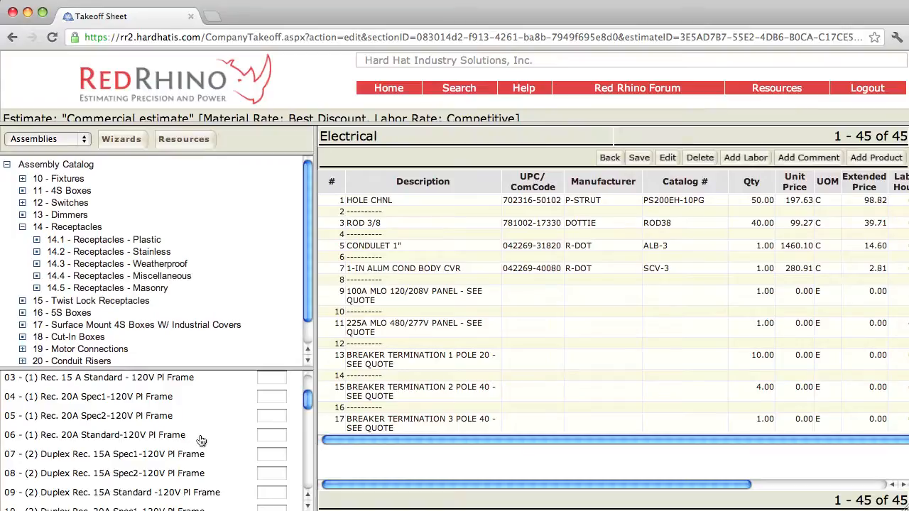
{"action": "left_click", "coordinate": [268, 437]}
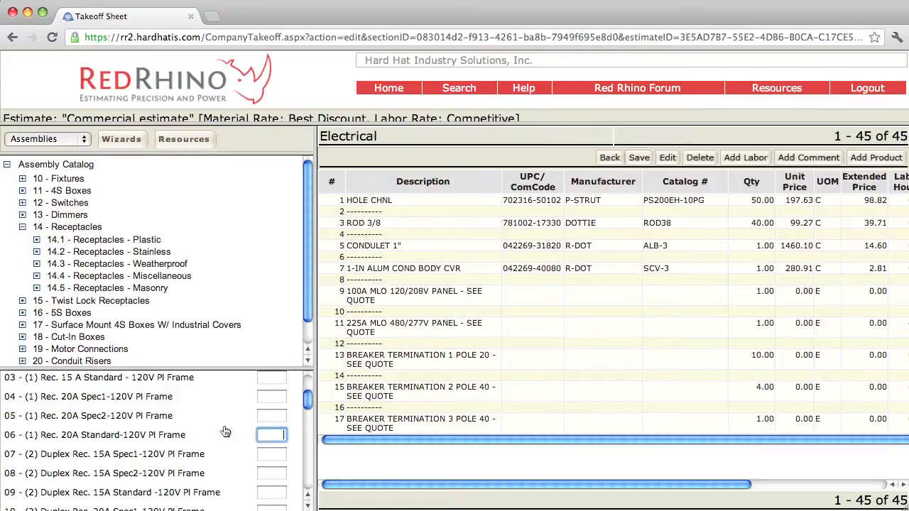
{"action": "type", "text": "5"}
{"action": "scroll", "coordinate": [310, 405], "scroll_direction": "up", "scroll_amount": 1}
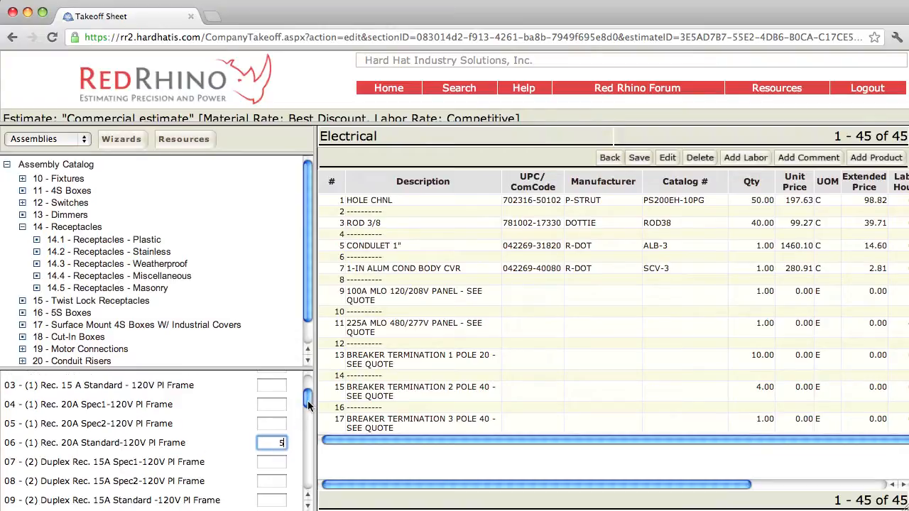
{"action": "left_click_drag", "start_coordinate": [309, 405], "coordinate": [308, 429]}
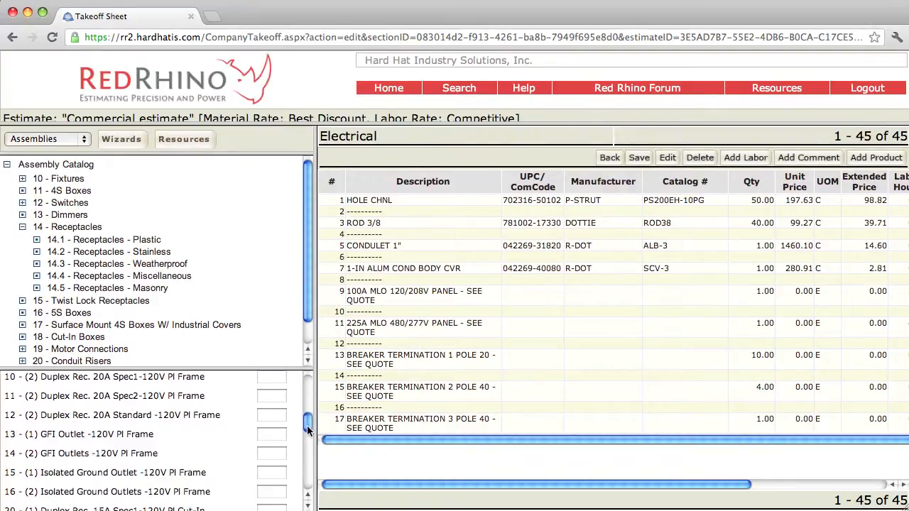
{"action": "left_click", "coordinate": [273, 418]}
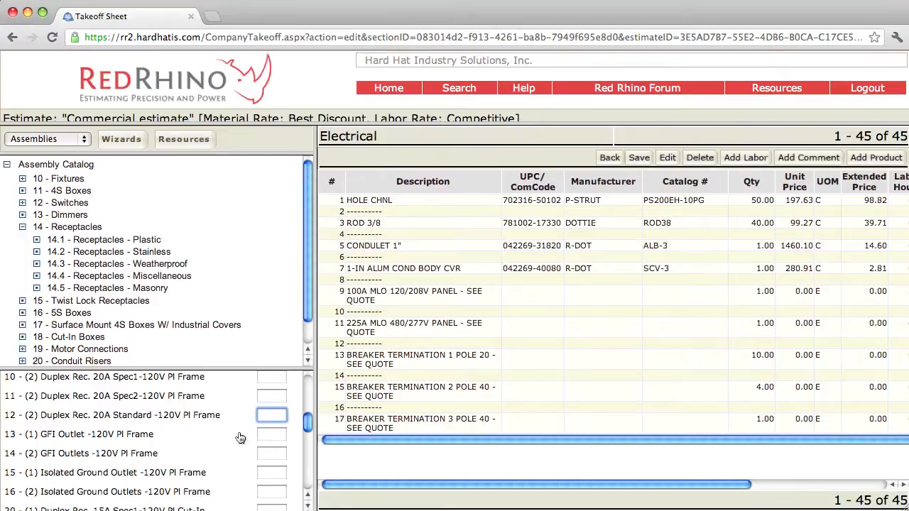
{"action": "type", "text": "7"}
{"action": "key", "text": "Tab"}
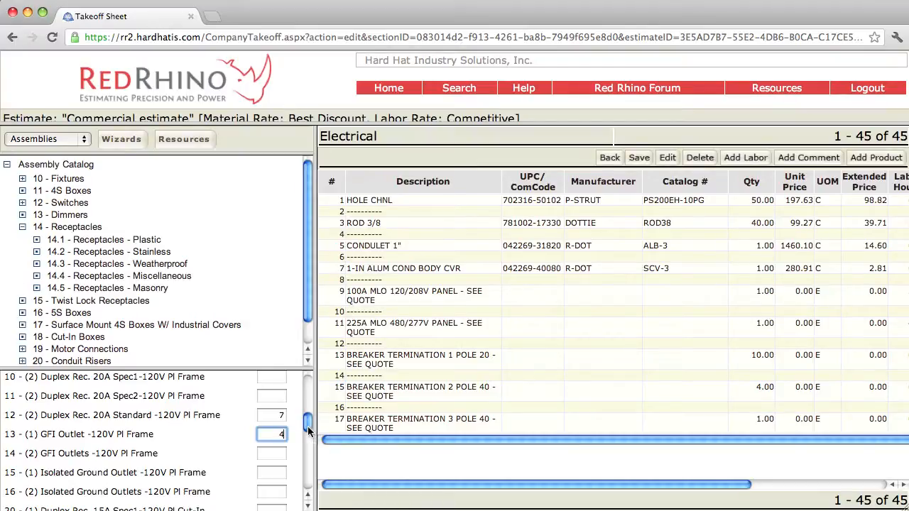
Add the receptacle assemblies with entered quantities to the Electrical take-off, narrow the catalog area and save the take-off.
{"action": "left_click_drag", "start_coordinate": [308, 429], "coordinate": [308, 440]}
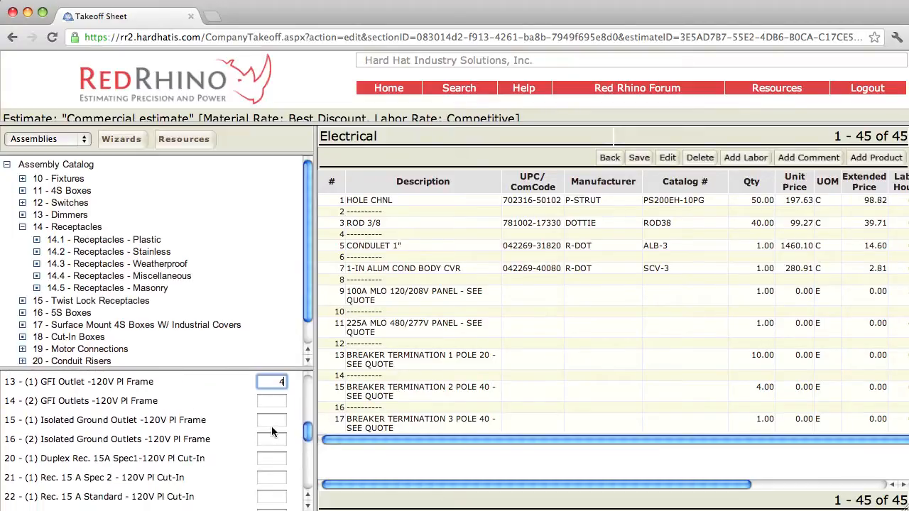
{"action": "left_click_drag", "start_coordinate": [310, 438], "coordinate": [308, 460]}
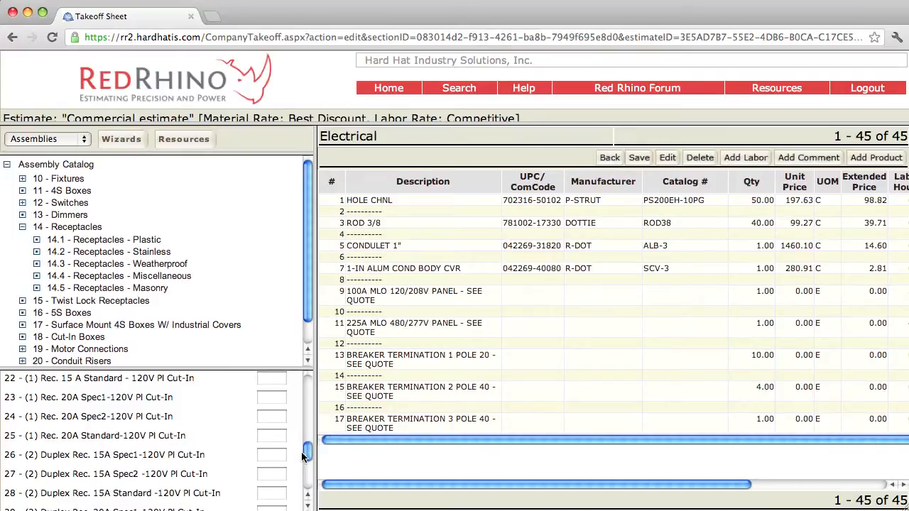
{"action": "left_click_drag", "start_coordinate": [307, 455], "coordinate": [306, 478]}
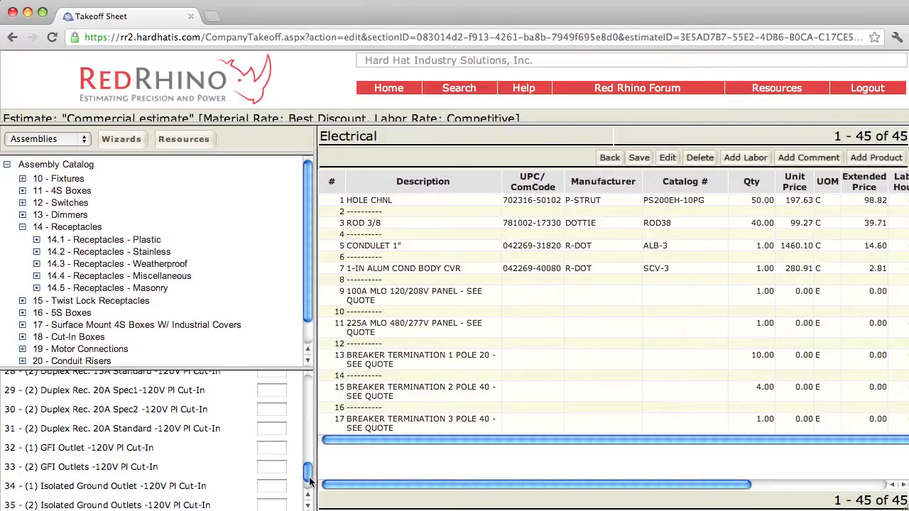
{"action": "left_click_drag", "start_coordinate": [309, 474], "coordinate": [306, 387]}
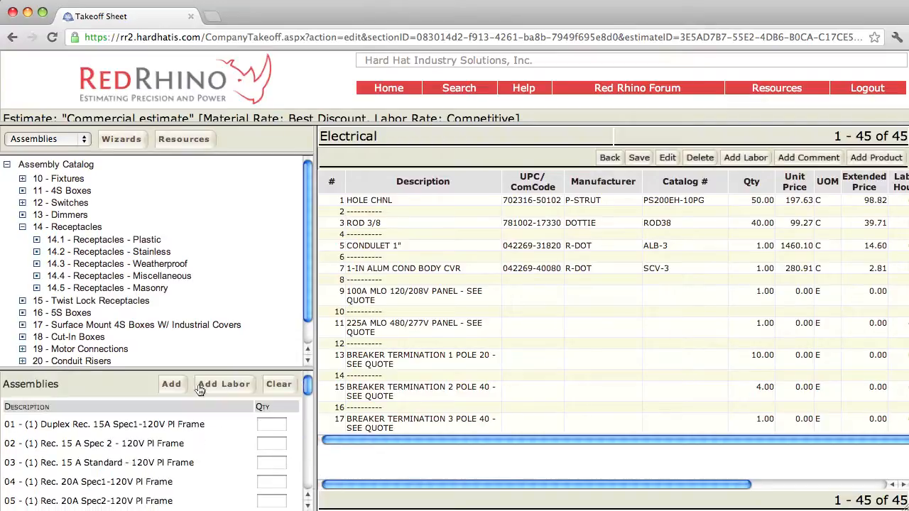
{"action": "left_click", "coordinate": [169, 387]}
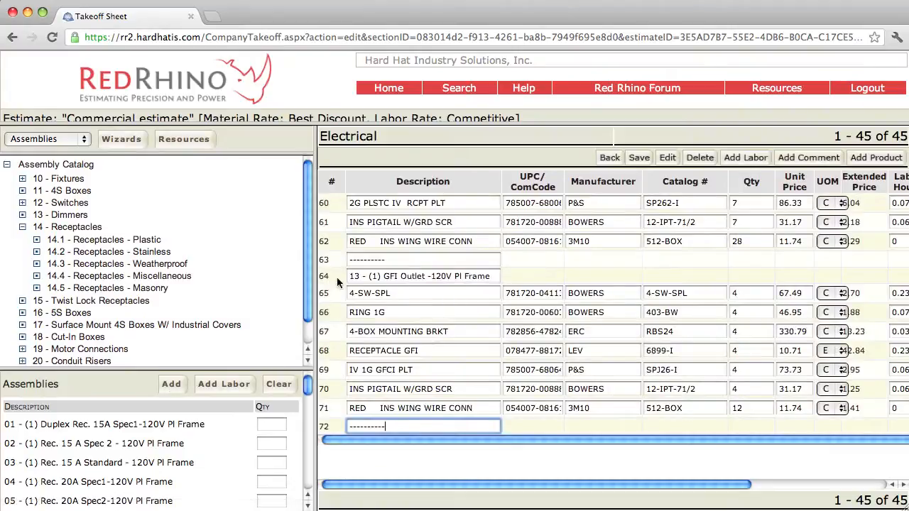
{"action": "left_click_drag", "start_coordinate": [315, 281], "coordinate": [133, 293]}
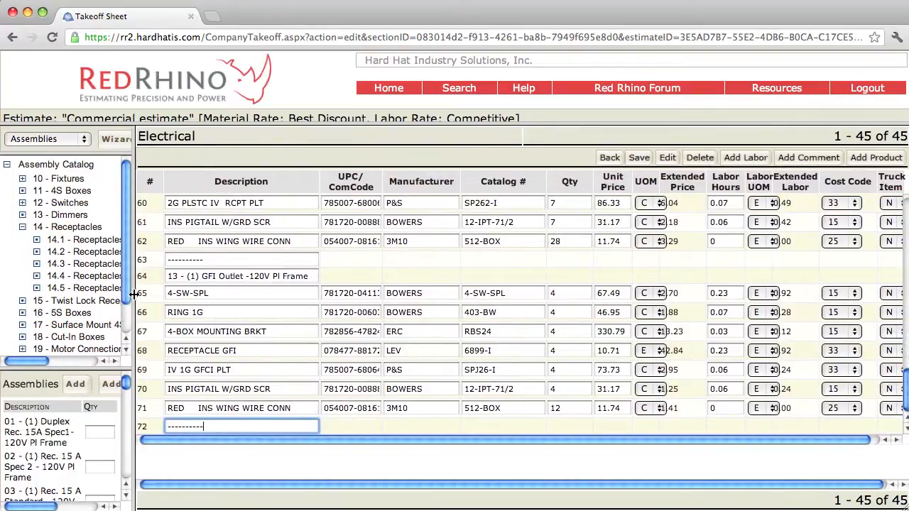
{"action": "scroll", "coordinate": [311, 323], "scroll_direction": "up", "scroll_amount": 3}
{"action": "scroll", "coordinate": [312, 321], "scroll_direction": "up", "scroll_amount": 3}
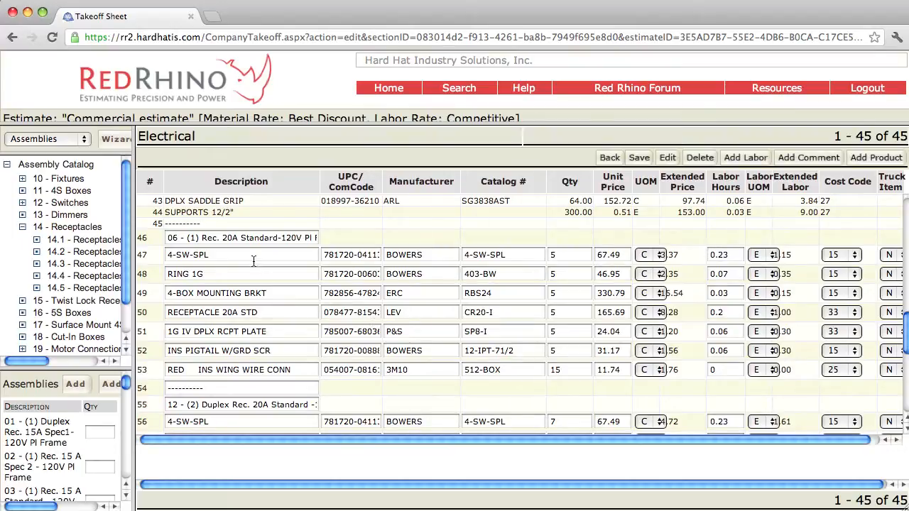
{"action": "left_click", "coordinate": [639, 157]}
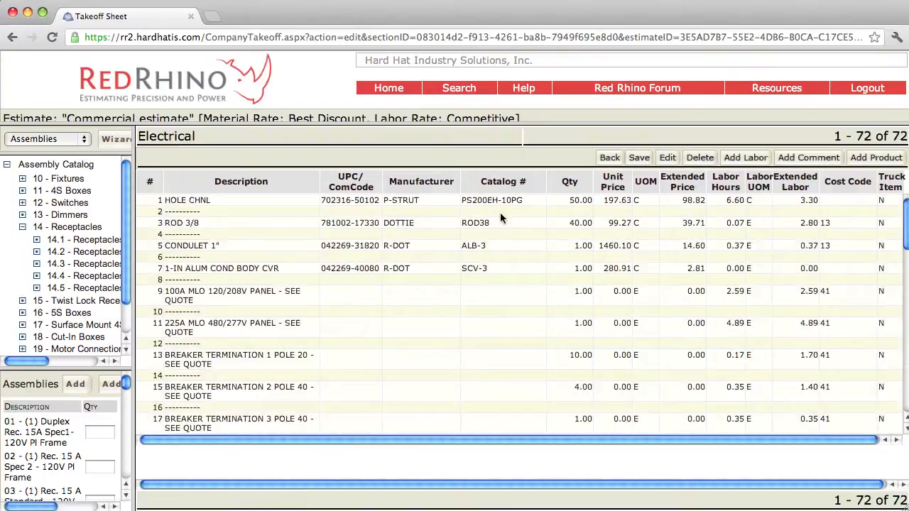
Examine the component lines of the 06 - (1) Rec. 20A Standard-120V Pl Frame assembly in the saved take-off.
{"action": "scroll", "coordinate": [500, 213], "scroll_direction": "down", "scroll_amount": 12}
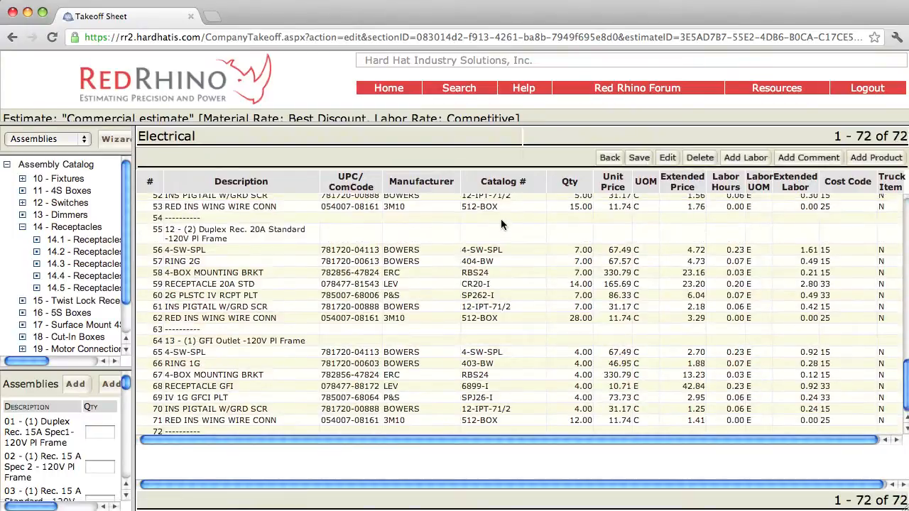
{"action": "scroll", "coordinate": [501, 219], "scroll_direction": "up", "scroll_amount": 4}
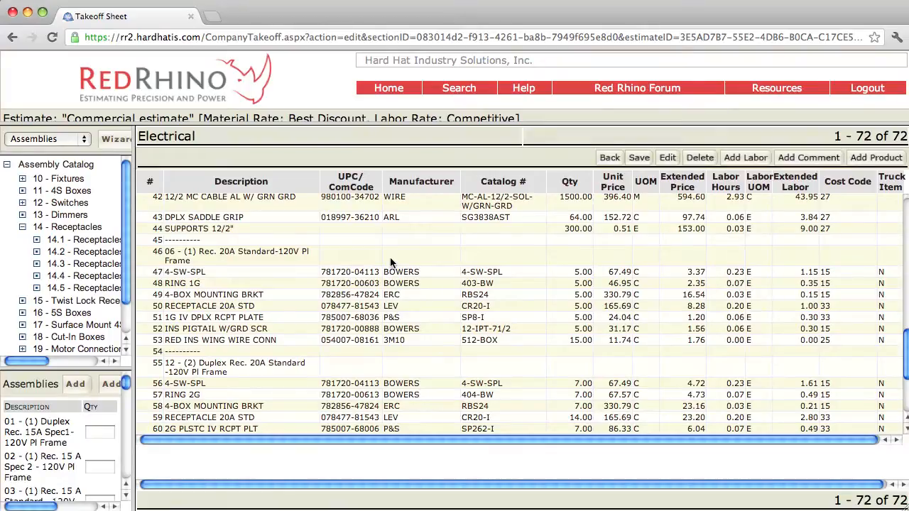
{"action": "left_click", "coordinate": [206, 256]}
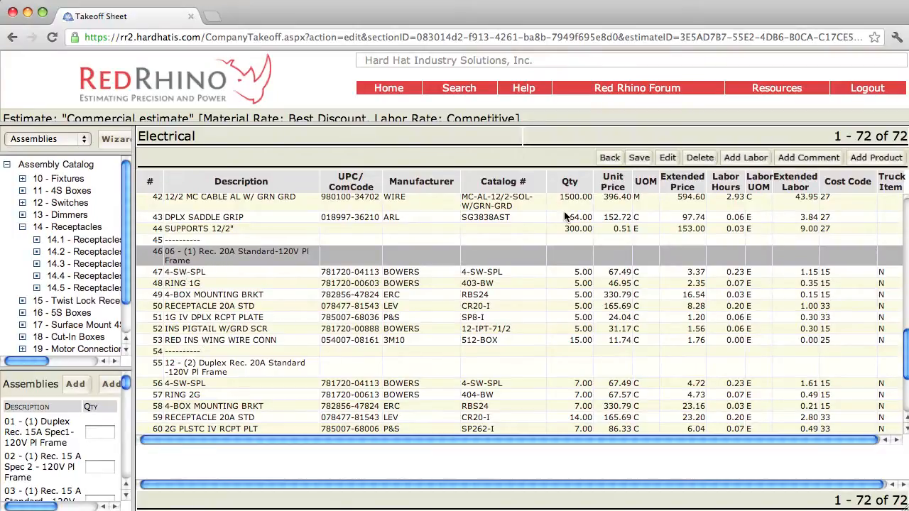
{"action": "left_click", "coordinate": [219, 296]}
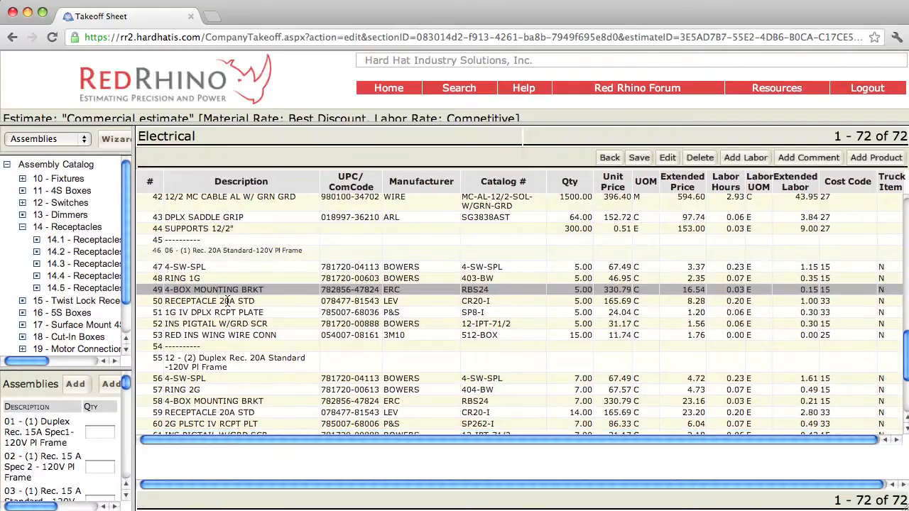
{"action": "left_click", "coordinate": [227, 300]}
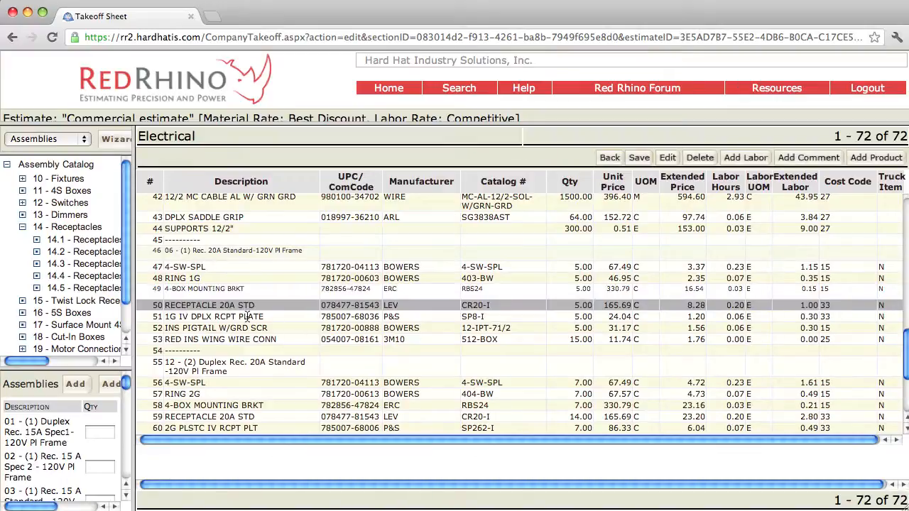
{"action": "left_click", "coordinate": [247, 318]}
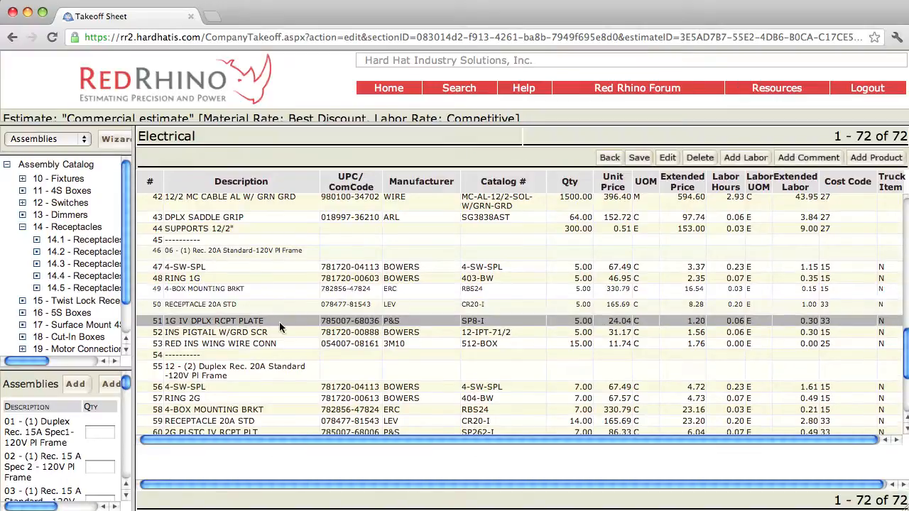
{"action": "left_click", "coordinate": [260, 333]}
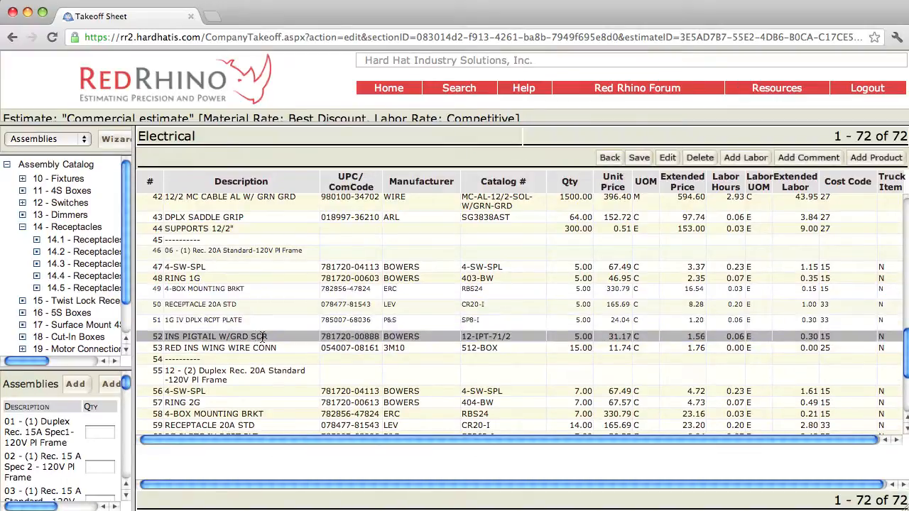
{"action": "left_click", "coordinate": [254, 348]}
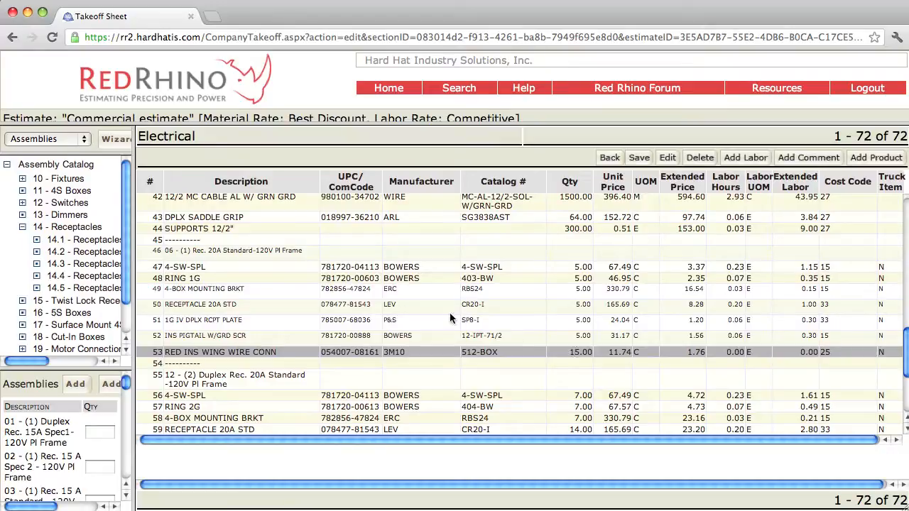
Examine the take-off lines of the 12 - (2) Duplex Rec. 20A Standard and 13 - (1) GFI Outlet assemblies.
{"action": "scroll", "coordinate": [426, 285], "scroll_direction": "down", "scroll_amount": 5}
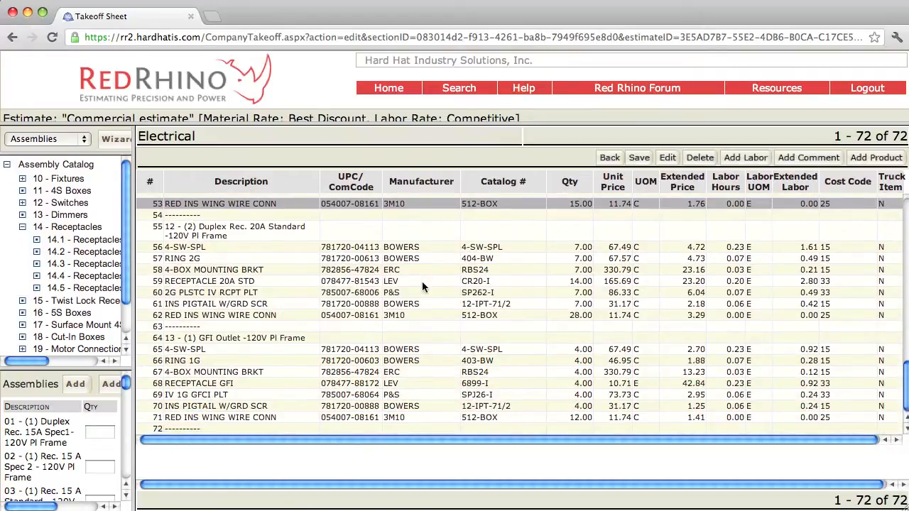
{"action": "left_click", "coordinate": [243, 235]}
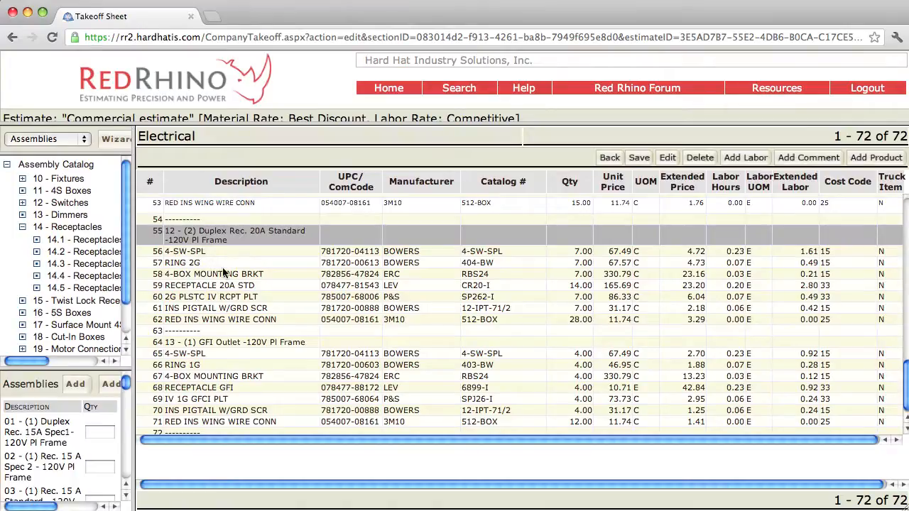
{"action": "left_click", "coordinate": [527, 284]}
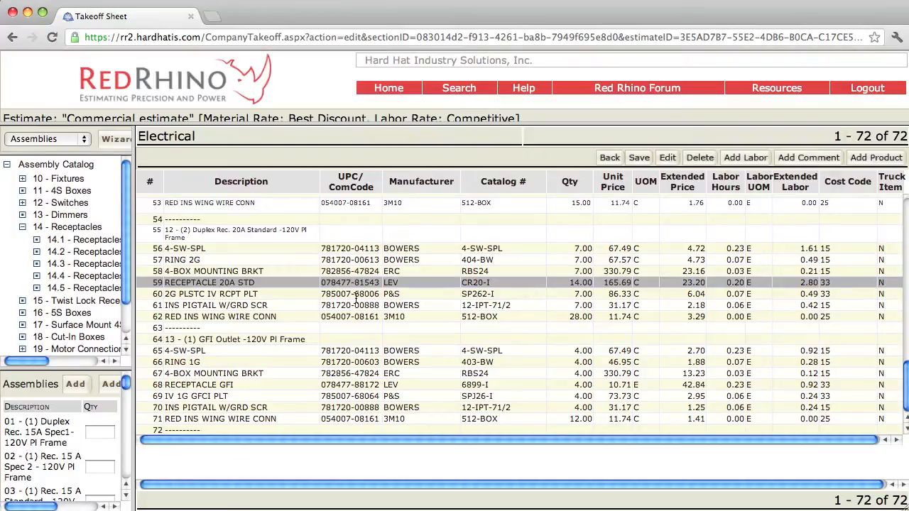
{"action": "left_click", "coordinate": [250, 297]}
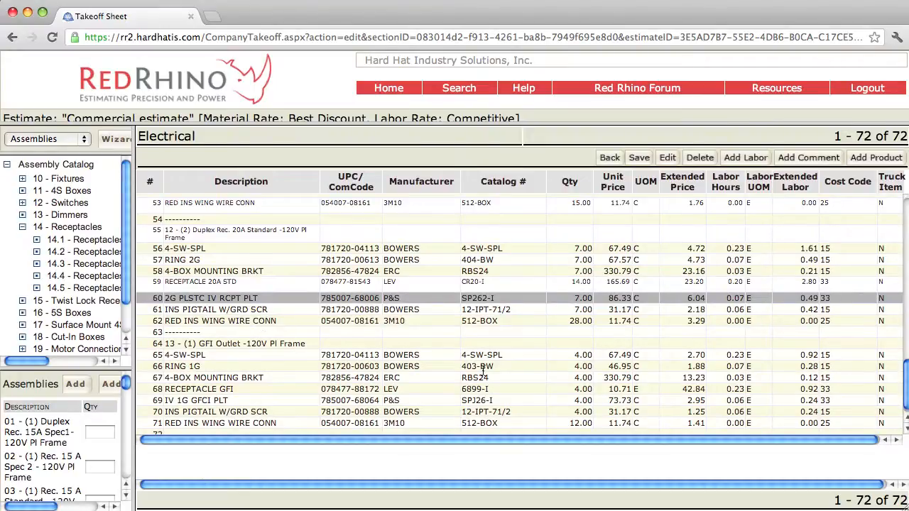
{"action": "scroll", "coordinate": [482, 370], "scroll_direction": "down", "scroll_amount": 1}
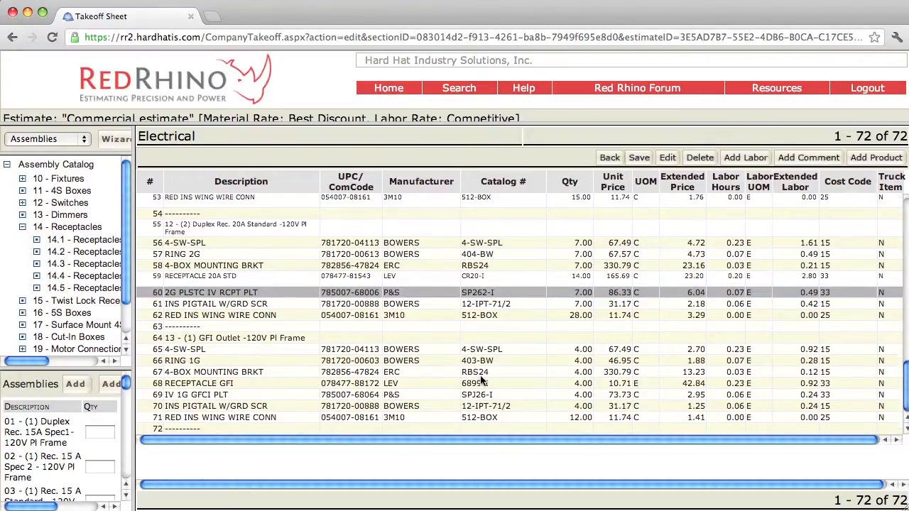
{"action": "left_click", "coordinate": [309, 335]}
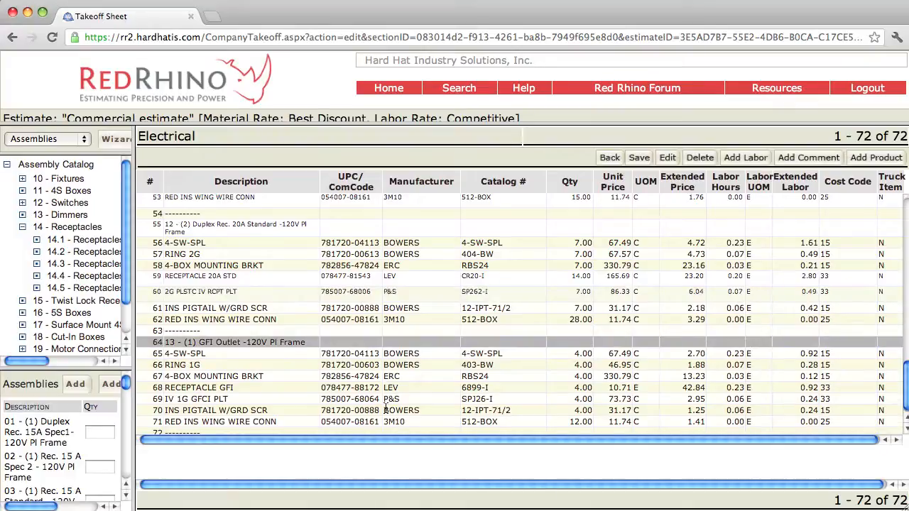
{"action": "scroll", "coordinate": [428, 408], "scroll_direction": "down", "scroll_amount": 1}
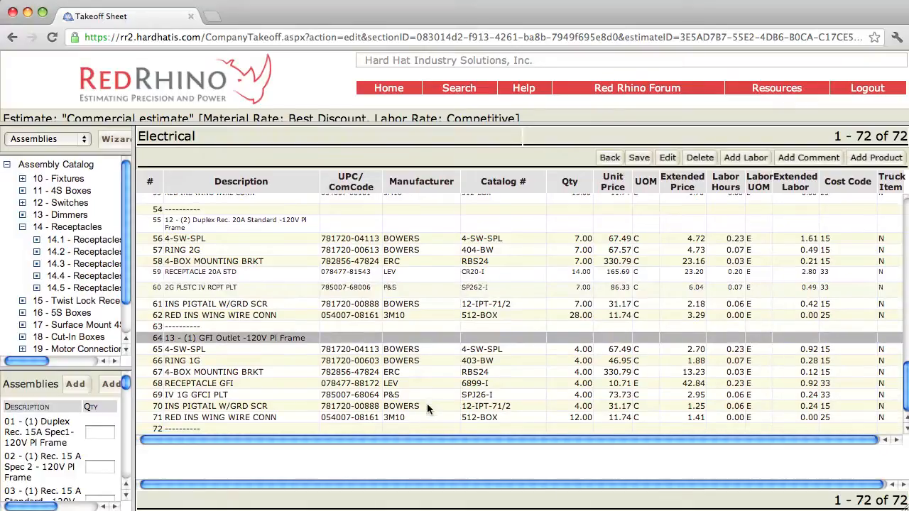
{"action": "scroll", "coordinate": [420, 389], "scroll_direction": "up", "scroll_amount": 5}
{"action": "scroll", "coordinate": [420, 389], "scroll_direction": "down", "scroll_amount": 5}
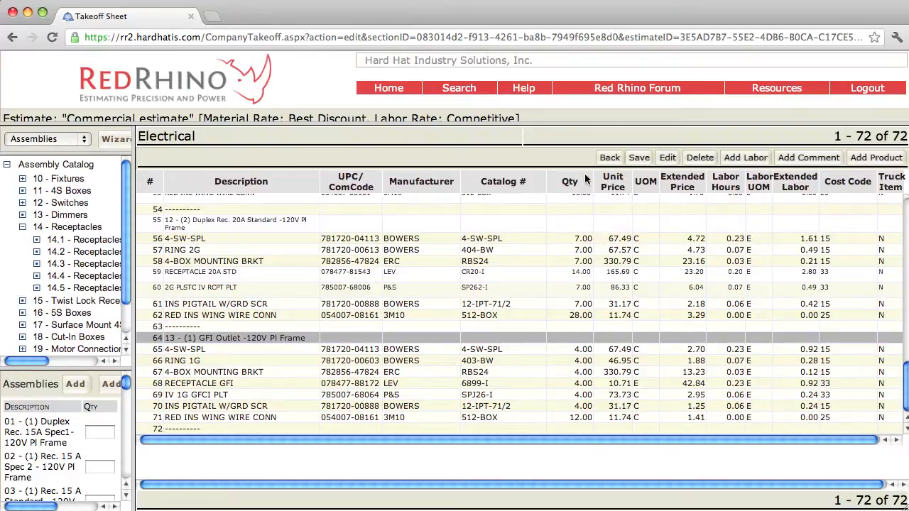
Save the take-off, then widen the catalog area to list the 101 - Recessed Fluorescent Fixtures assemblies under 10 - Fixtures.
{"action": "left_click", "coordinate": [638, 158]}
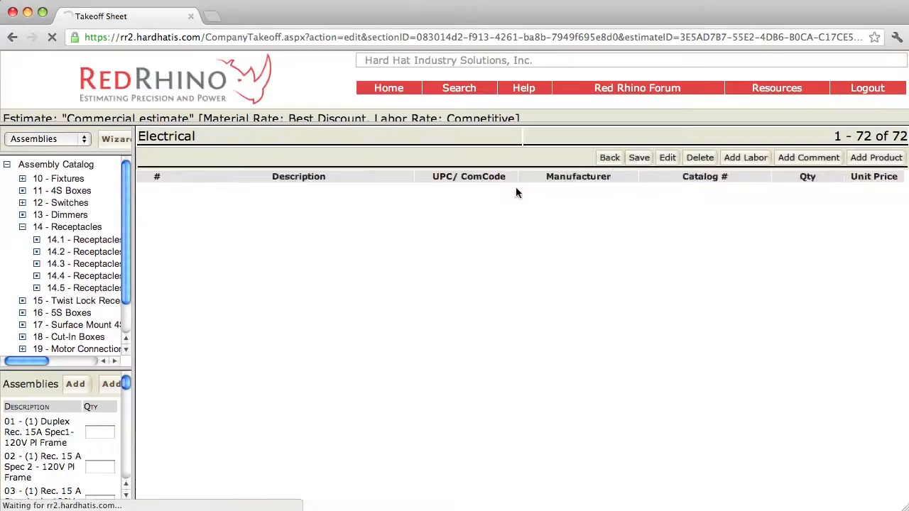
{"action": "left_click_drag", "start_coordinate": [135, 203], "coordinate": [268, 206]}
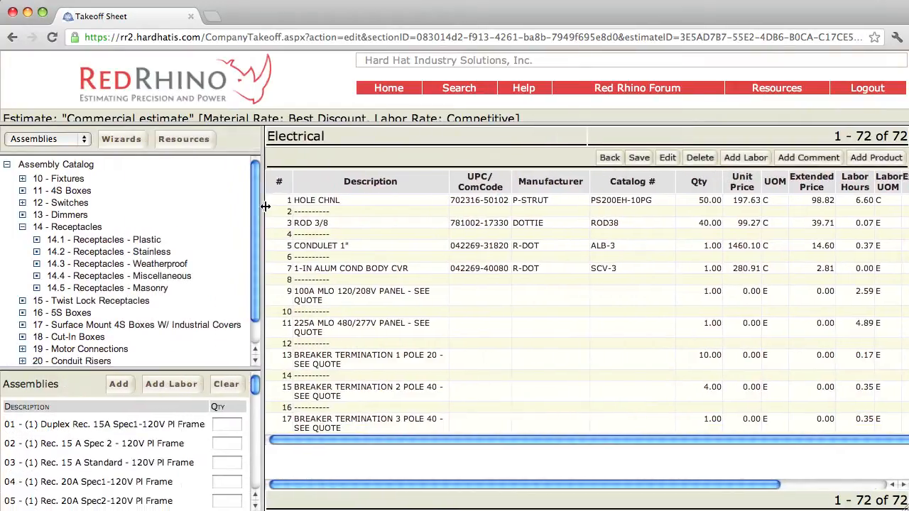
{"action": "left_click", "coordinate": [22, 180]}
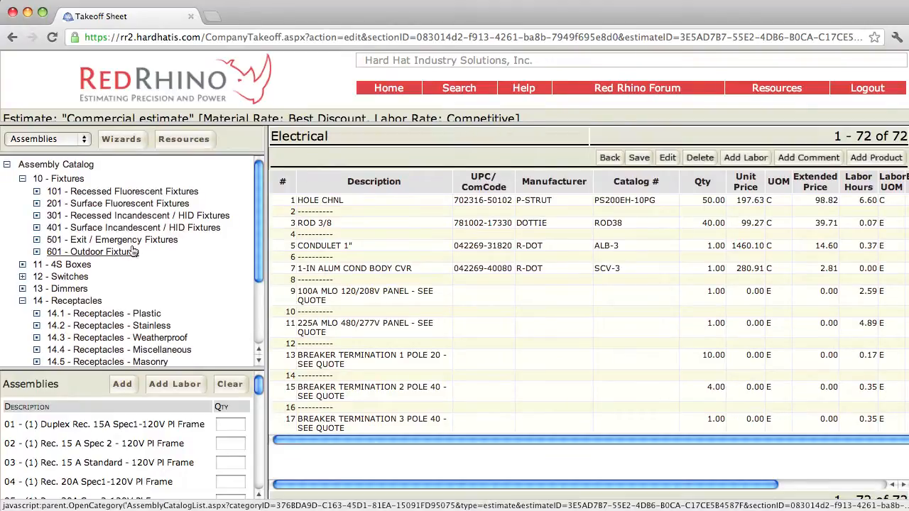
{"action": "left_click", "coordinate": [132, 192]}
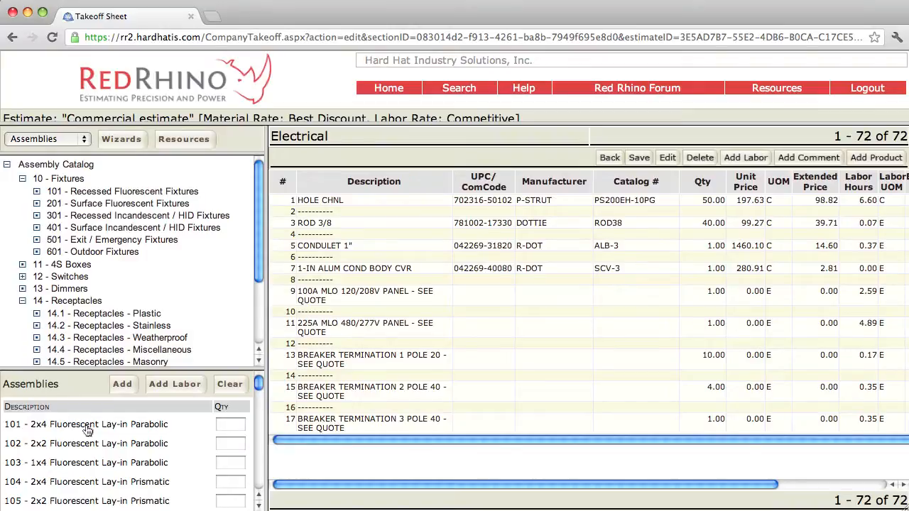
Add 10 of 101 - 2x4 Fluorescent Lay-in Parabolic and 4 of 102 - 2x2 Fluorescent Lay-in Parabolic to the Electrical take-off and save it.
{"action": "left_click", "coordinate": [232, 424]}
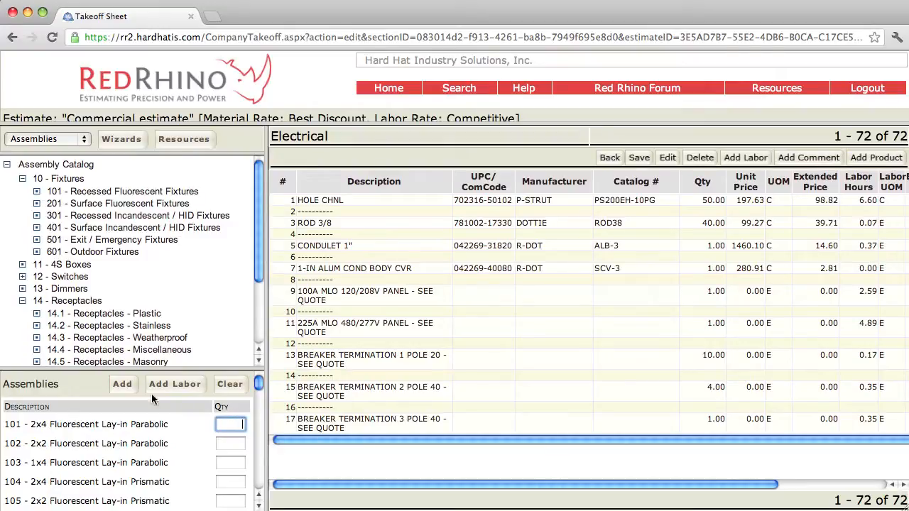
{"action": "type", "text": "10"}
{"action": "left_click", "coordinate": [227, 444]}
{"action": "type", "text": "4"}
{"action": "left_click", "coordinate": [122, 384]}
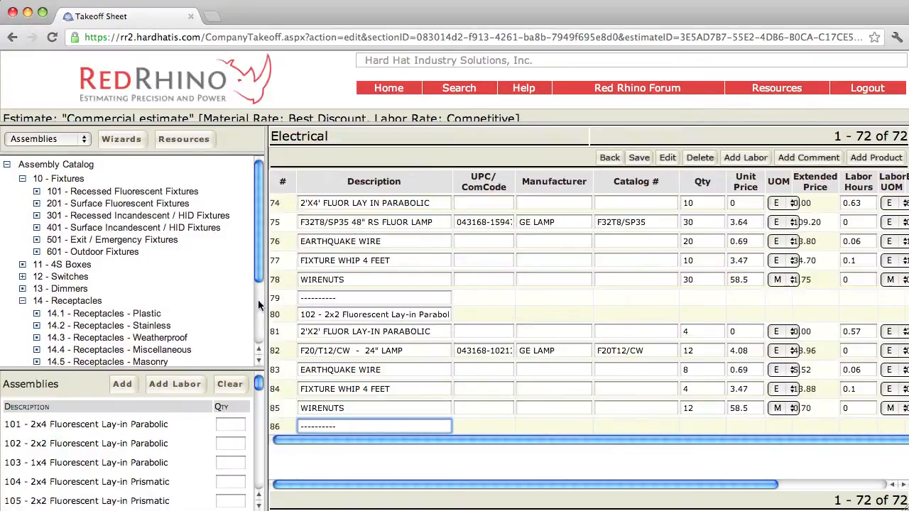
{"action": "left_click_drag", "start_coordinate": [268, 298], "coordinate": [141, 288]}
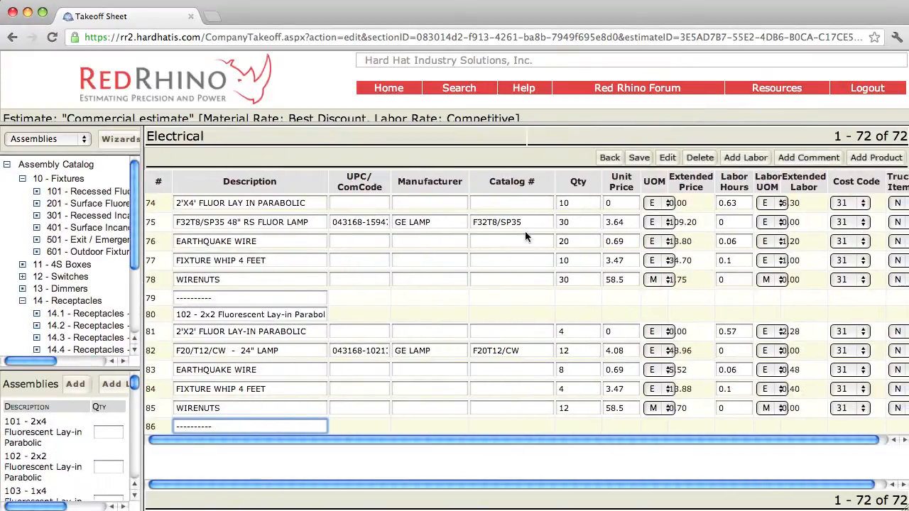
{"action": "left_click", "coordinate": [639, 159]}
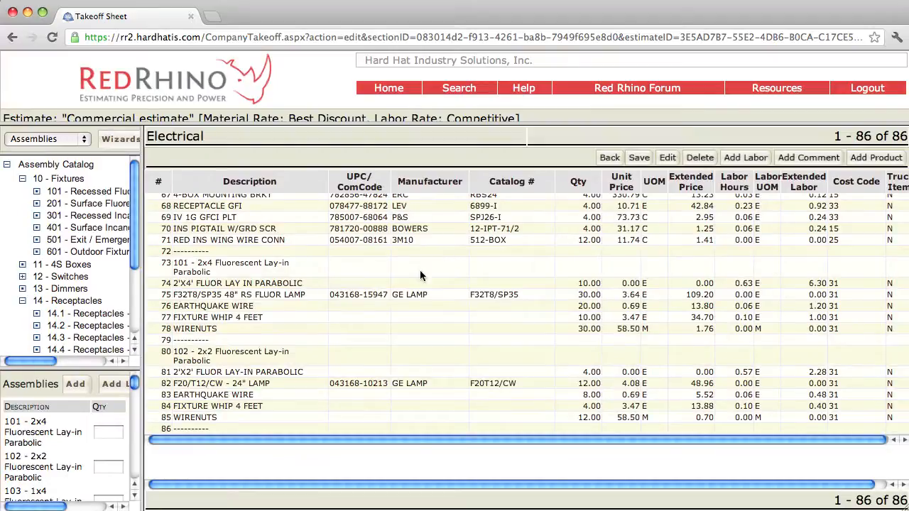
Delete the F32T8/SP35 48" RS FLUOR LAMP line from the 101 - 2x4 Fluorescent Lay-in Parabolic assembly and save the take-off.
{"action": "left_click", "coordinate": [218, 282]}
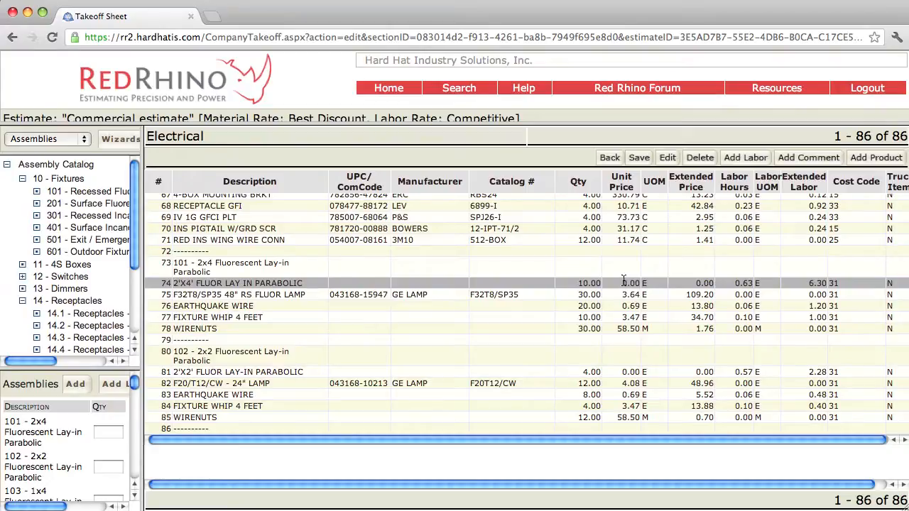
{"action": "left_click", "coordinate": [224, 268]}
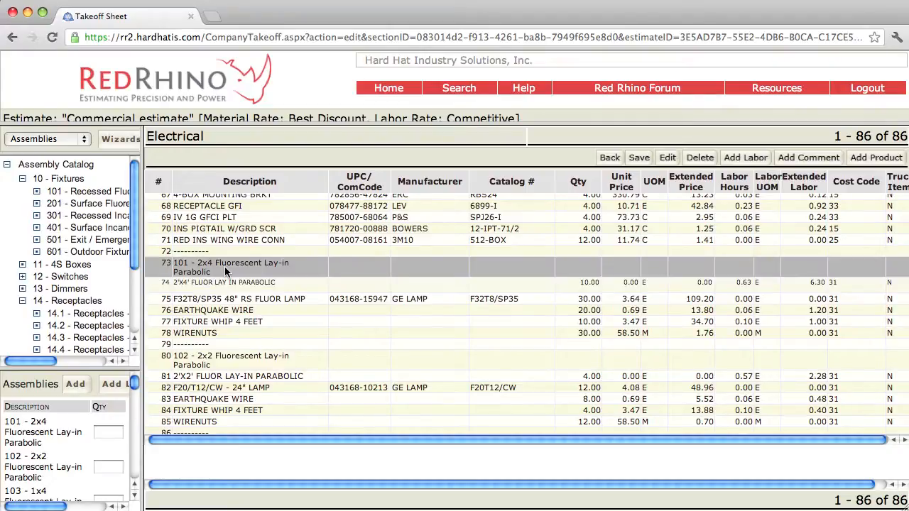
{"action": "left_click", "coordinate": [236, 284]}
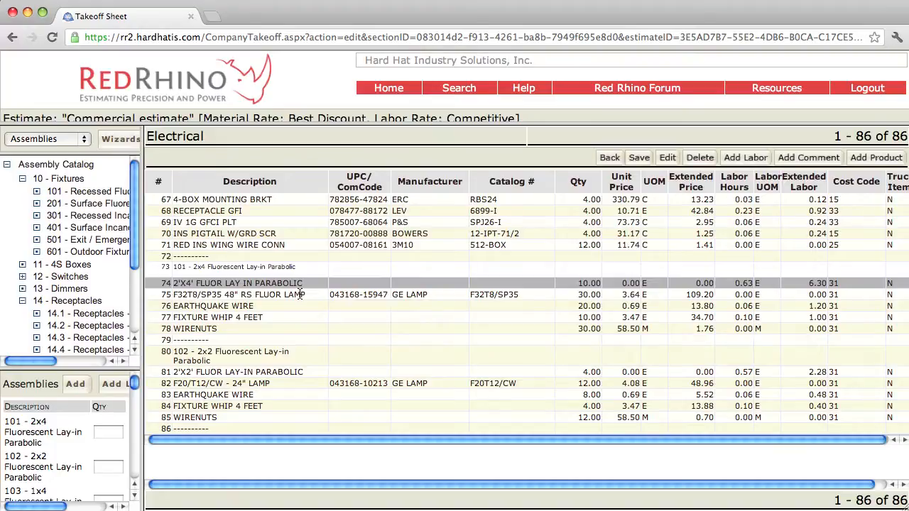
{"action": "left_click", "coordinate": [300, 294]}
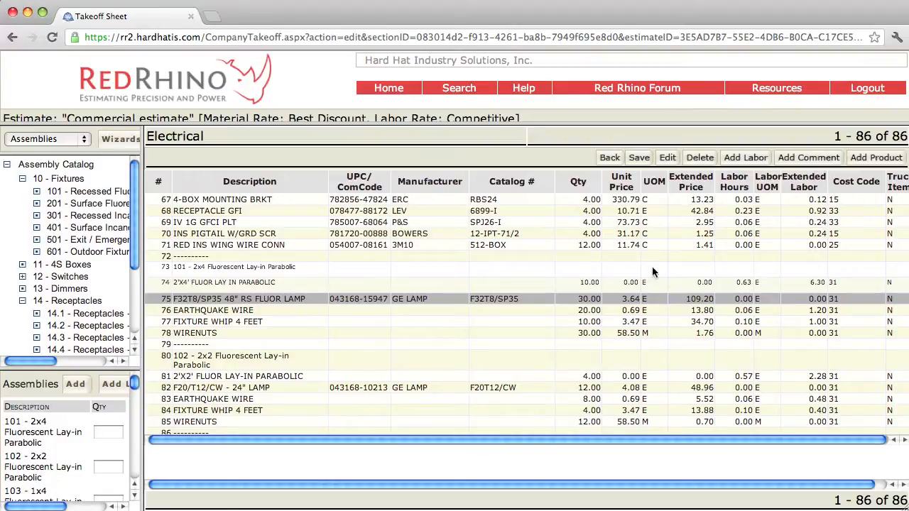
{"action": "left_click", "coordinate": [700, 157]}
{"action": "left_click", "coordinate": [639, 159]}
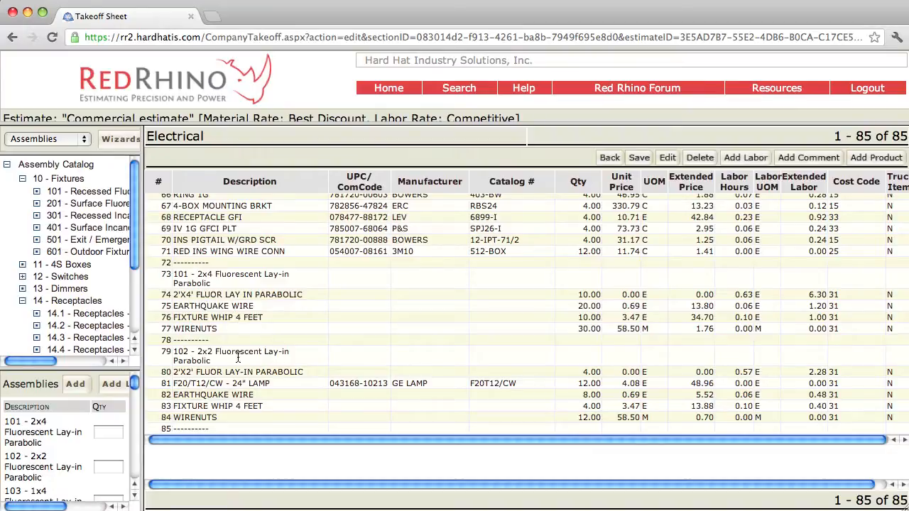
Check the F20/T12/CW - 24" LAMP line of the 102 - 2x2 Fluorescent Lay-in Parabolic assembly and save the take-off.
{"action": "left_click", "coordinate": [299, 384]}
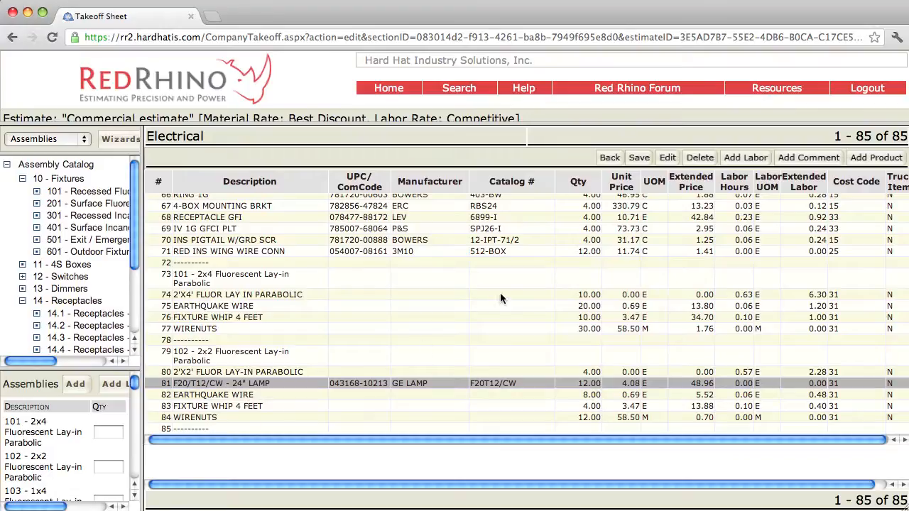
{"action": "left_click", "coordinate": [639, 158]}
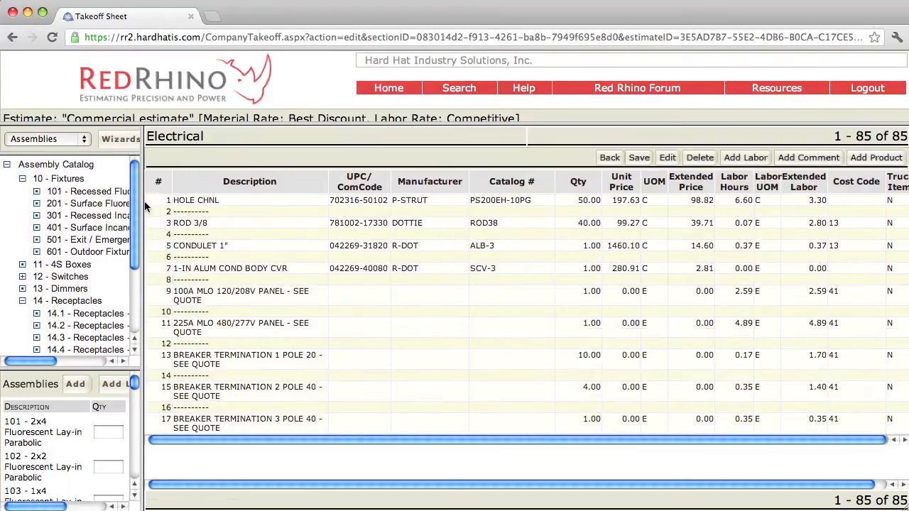
Widen the catalog area and list the 12.1.2.1.1 Switch 20A Standard PI Frame assemblies under 12 - Switches, 12.1 Frame, 20 Amp, Standard.
{"action": "left_click_drag", "start_coordinate": [140, 200], "coordinate": [282, 217]}
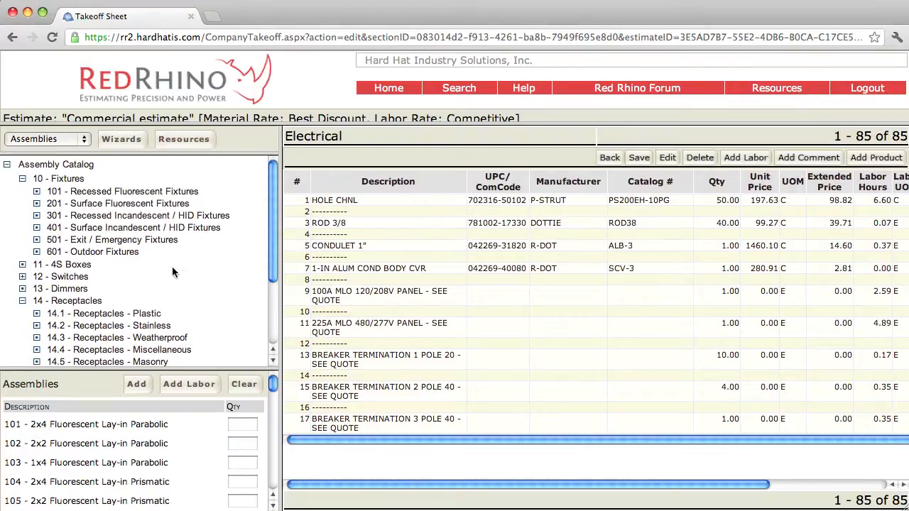
{"action": "left_click", "coordinate": [23, 277]}
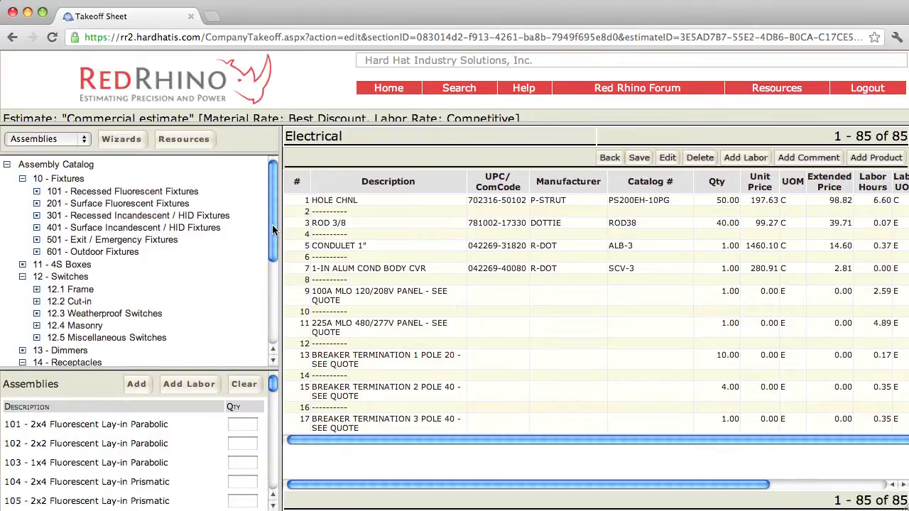
{"action": "left_click", "coordinate": [37, 290]}
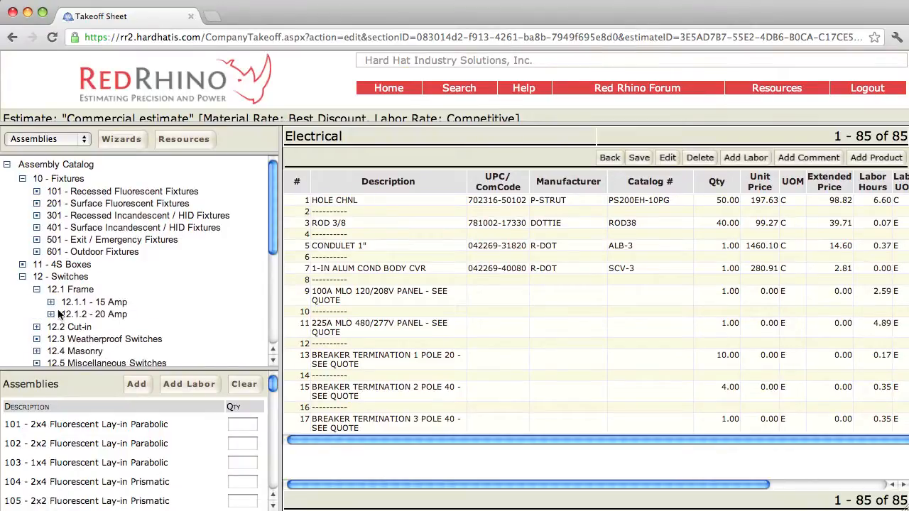
{"action": "left_click", "coordinate": [51, 315]}
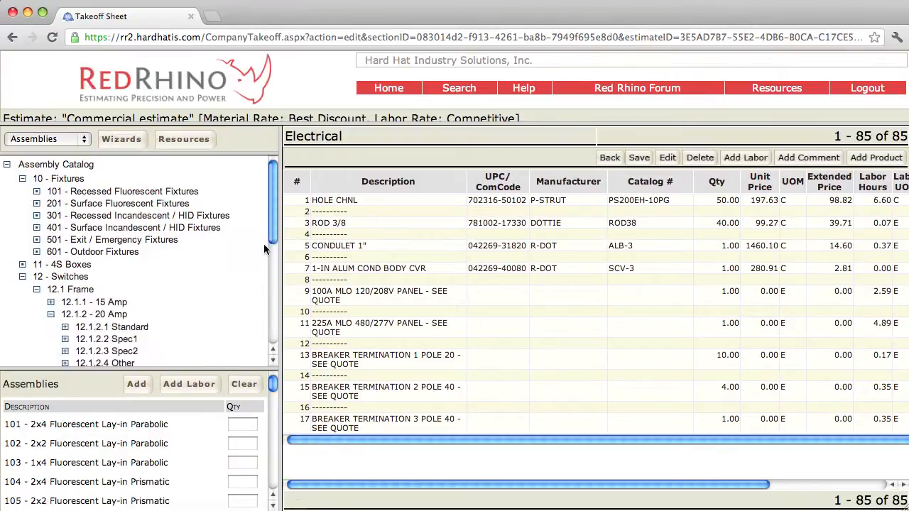
{"action": "left_click_drag", "start_coordinate": [274, 222], "coordinate": [276, 250]}
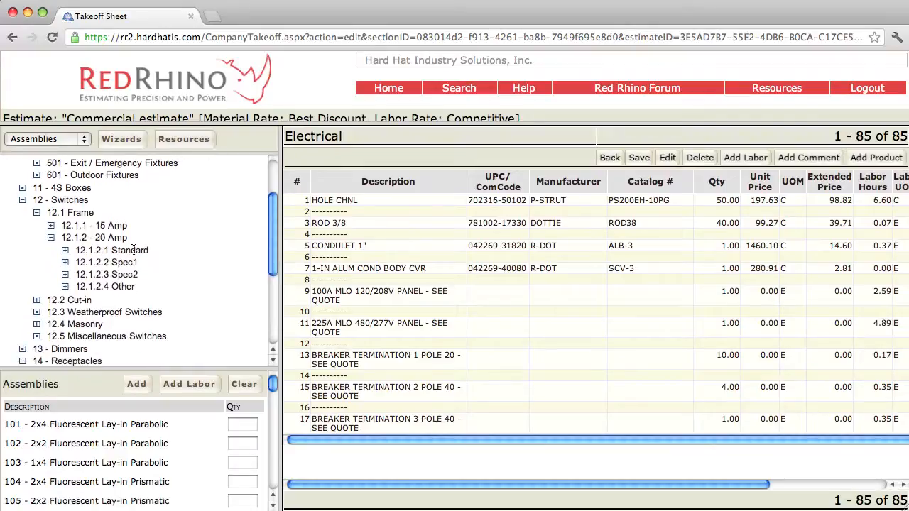
{"action": "left_click", "coordinate": [65, 251]}
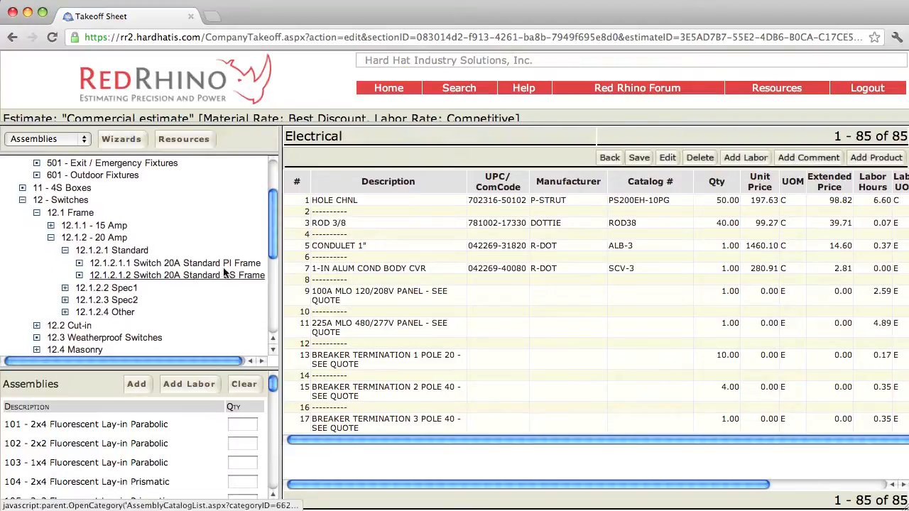
{"action": "left_click_drag", "start_coordinate": [278, 270], "coordinate": [359, 270]}
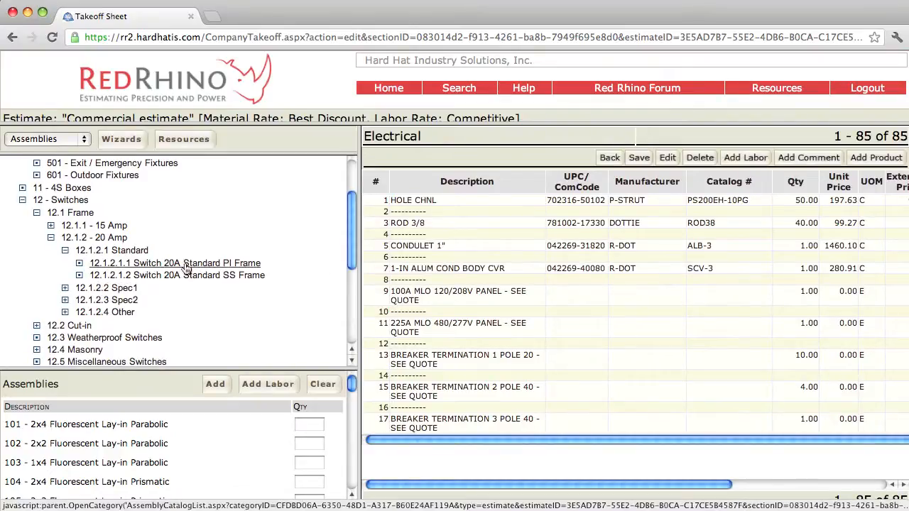
{"action": "left_click", "coordinate": [183, 264]}
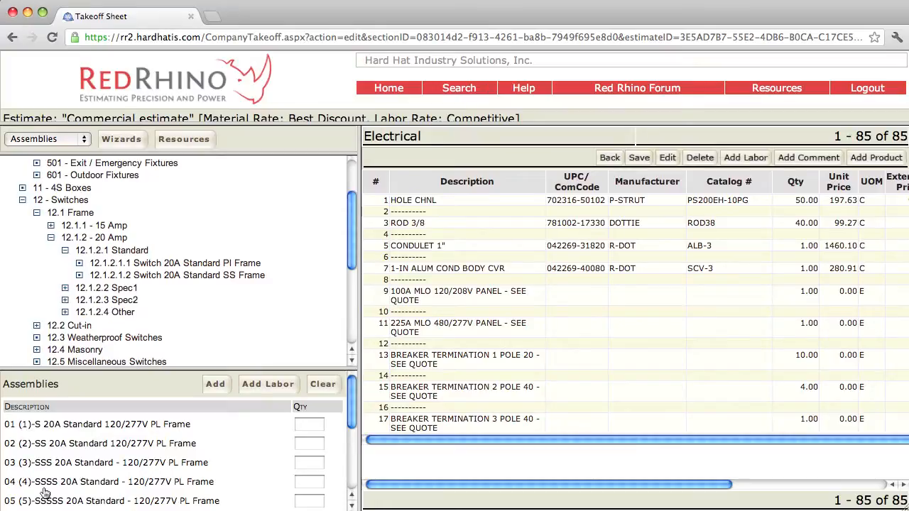
Enter quantities of 22 for 01 (1)-S 20A, 14 for 02 (2)-SS 20A, 3 for 03 (3)-SSS 20A and 2 for 08 (2)S3S3 20A.
{"action": "left_click_drag", "start_coordinate": [352, 406], "coordinate": [354, 420]}
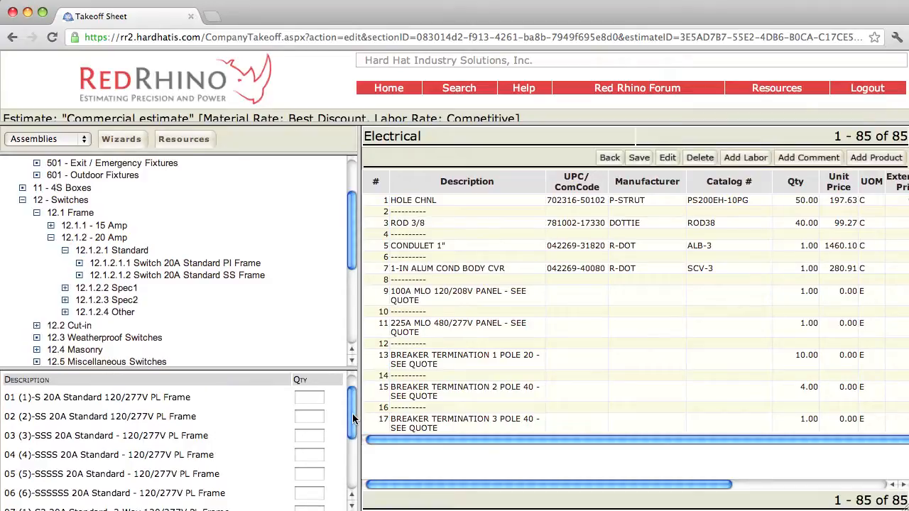
{"action": "left_click_drag", "start_coordinate": [354, 420], "coordinate": [354, 413]}
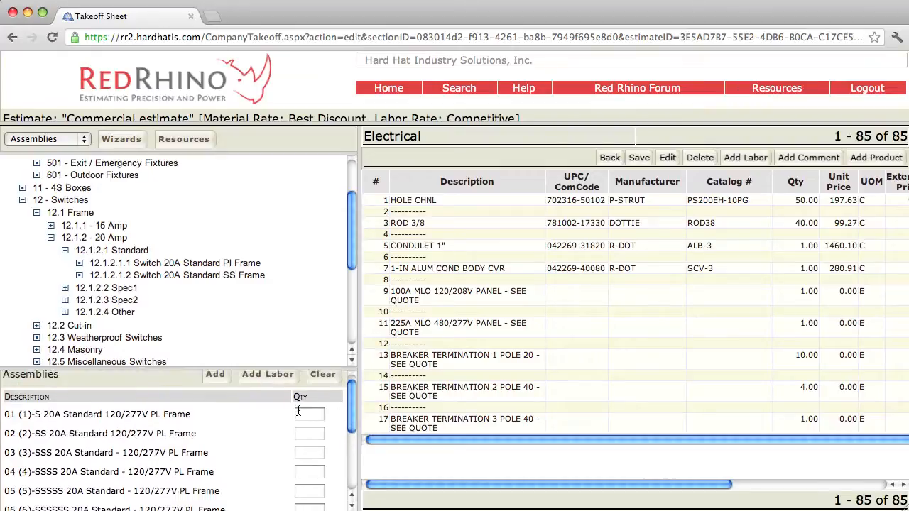
{"action": "left_click", "coordinate": [299, 412]}
{"action": "type", "text": "22"}
{"action": "left_click", "coordinate": [303, 432]}
{"action": "left_click", "coordinate": [305, 452]}
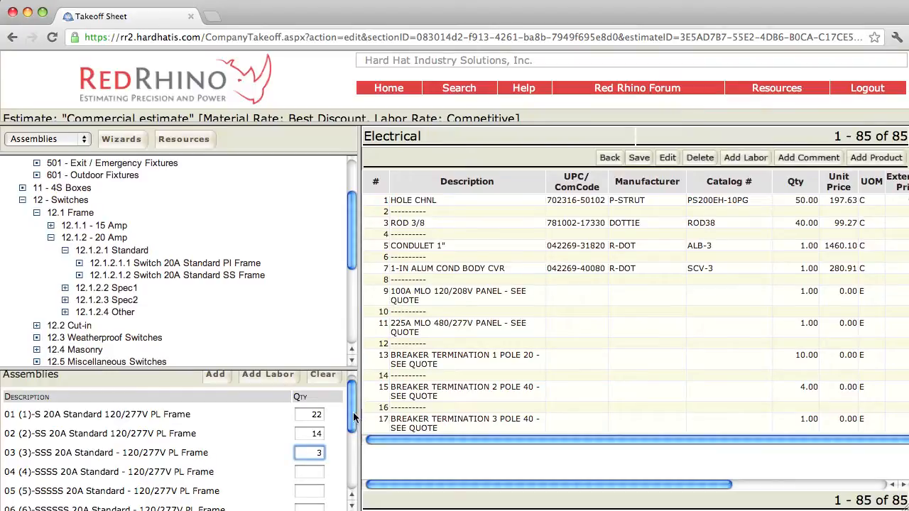
{"action": "left_click_drag", "start_coordinate": [348, 410], "coordinate": [346, 453]}
{"action": "left_click", "coordinate": [310, 444]}
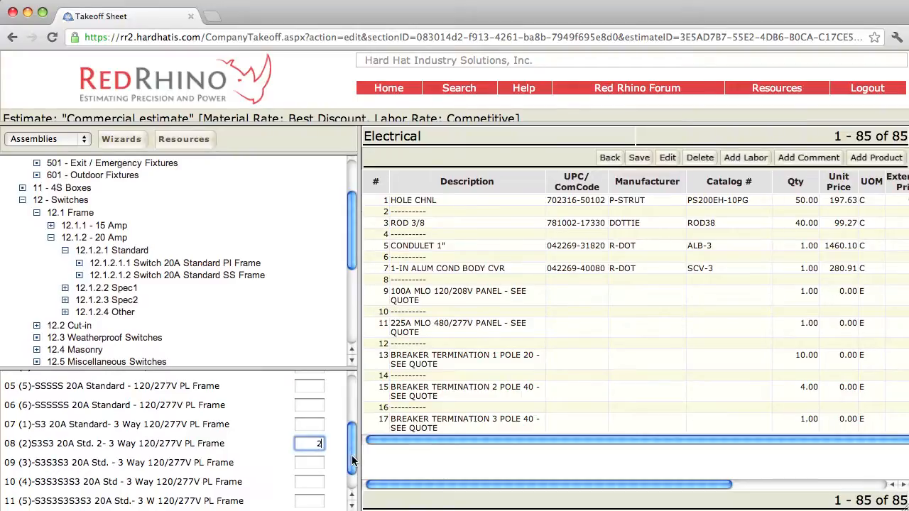
Add the switch assemblies with entered quantities to the Electrical take-off, narrow the catalog area and save the take-off.
{"action": "left_click_drag", "start_coordinate": [351, 455], "coordinate": [351, 405]}
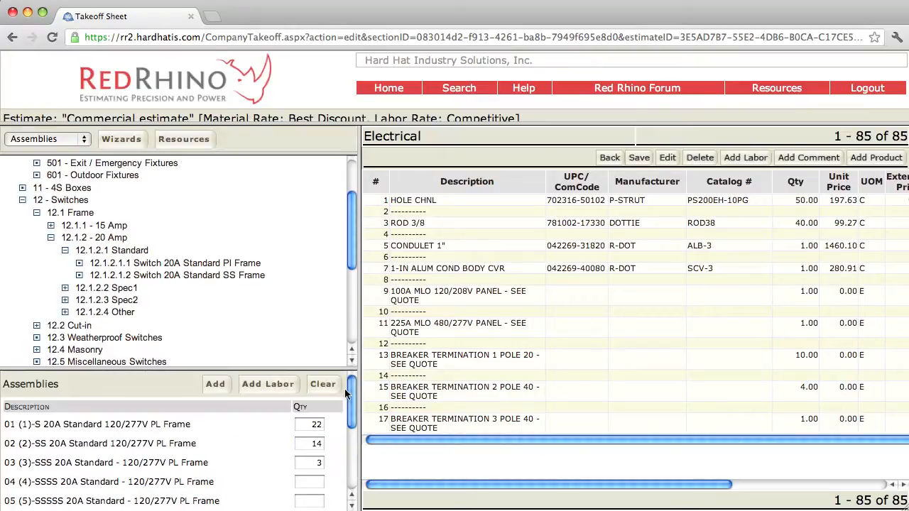
{"action": "left_click", "coordinate": [217, 385]}
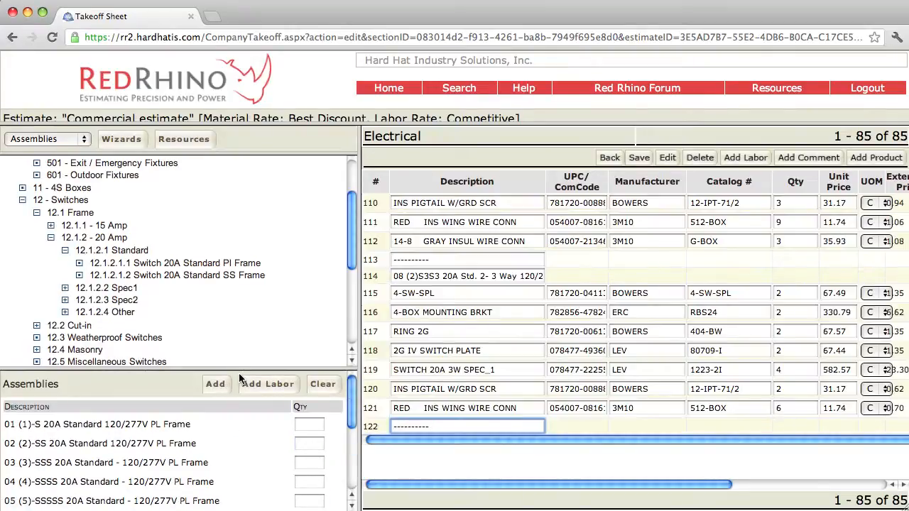
{"action": "left_click_drag", "start_coordinate": [359, 333], "coordinate": [157, 316]}
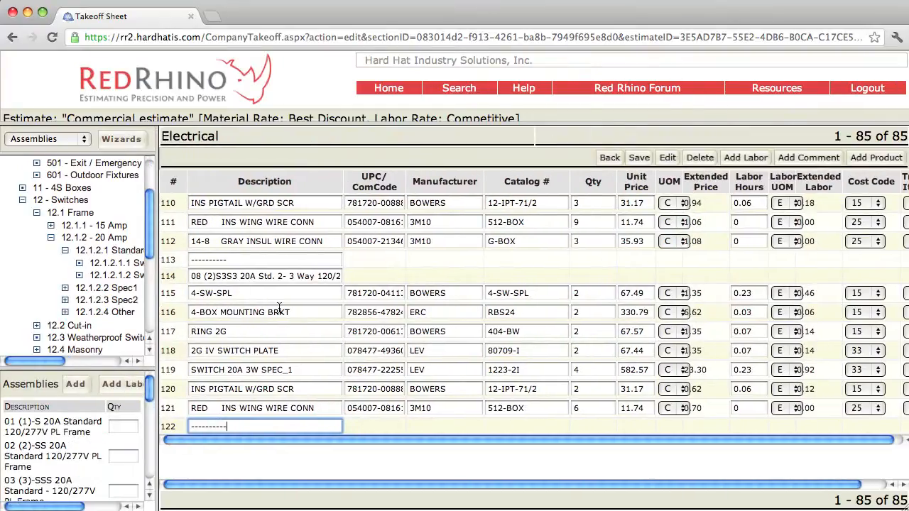
{"action": "left_click", "coordinate": [638, 161]}
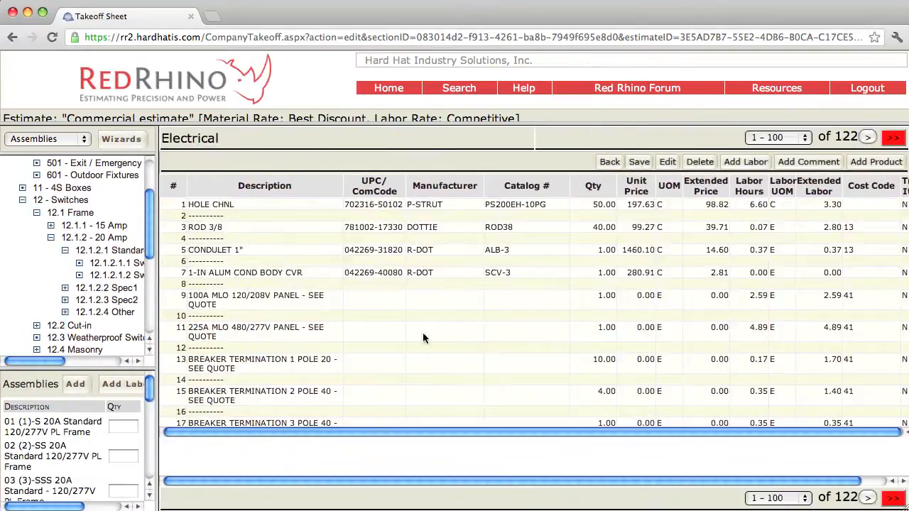
Review the device, plate, pigtail and wire connector lines of the added 20A switch assemblies through the last page of the Electrical take-off.
{"action": "scroll", "coordinate": [409, 341], "scroll_direction": "down", "scroll_amount": 15}
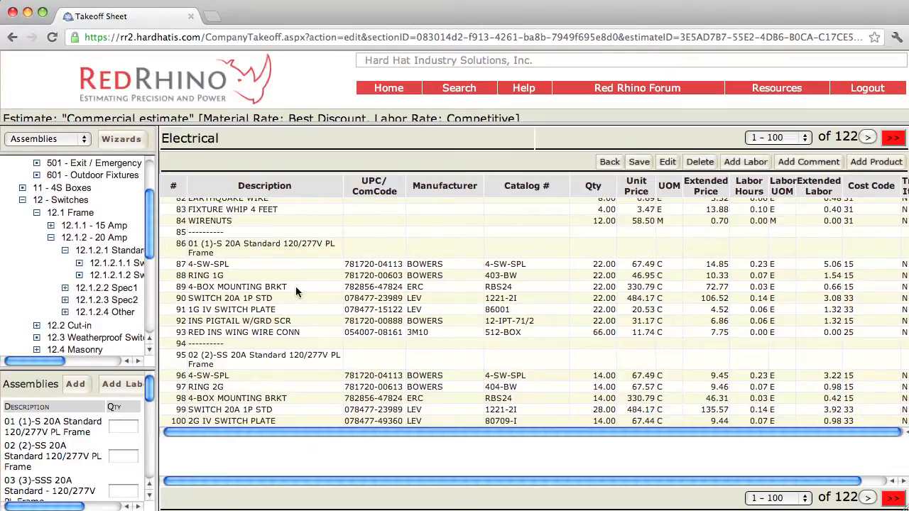
{"action": "left_click", "coordinate": [270, 299]}
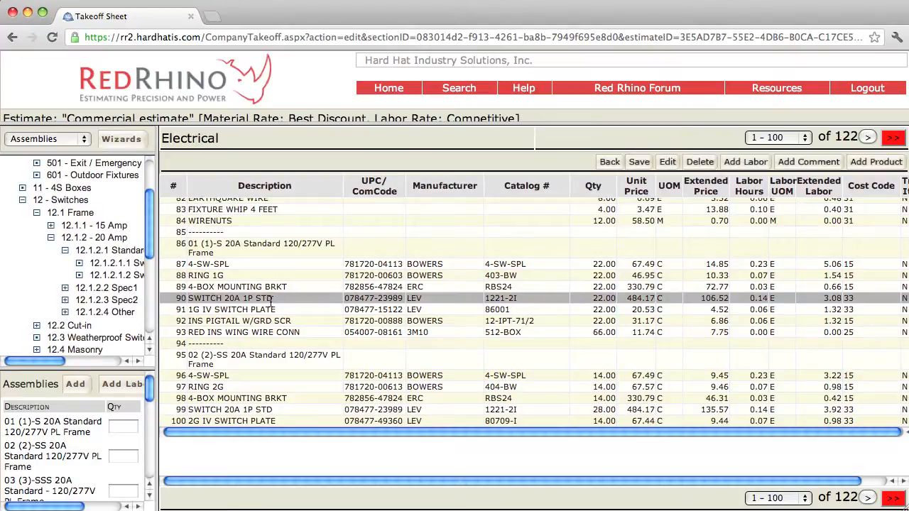
{"action": "left_click", "coordinate": [289, 311]}
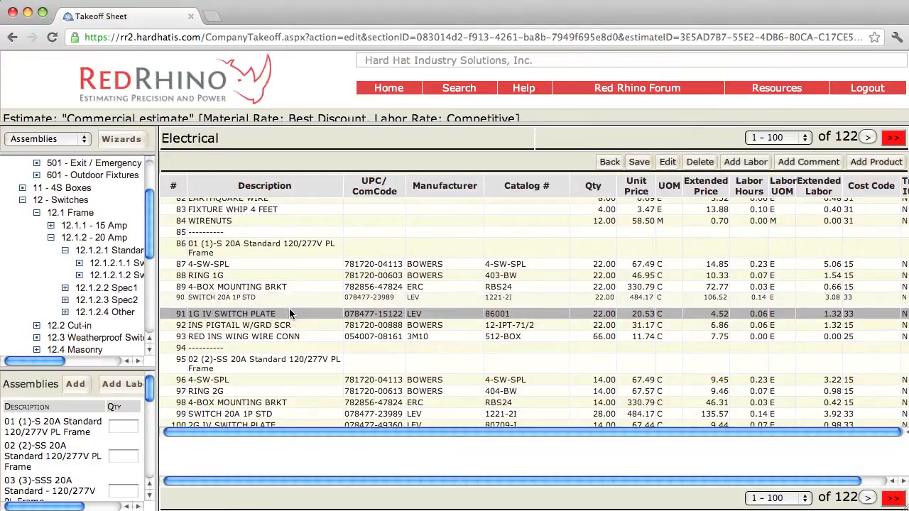
{"action": "left_click", "coordinate": [301, 323]}
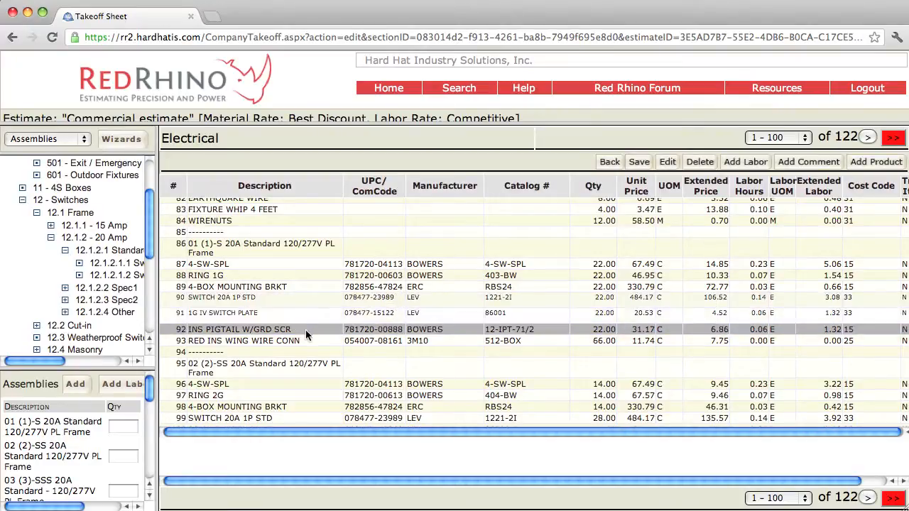
{"action": "left_click", "coordinate": [440, 341]}
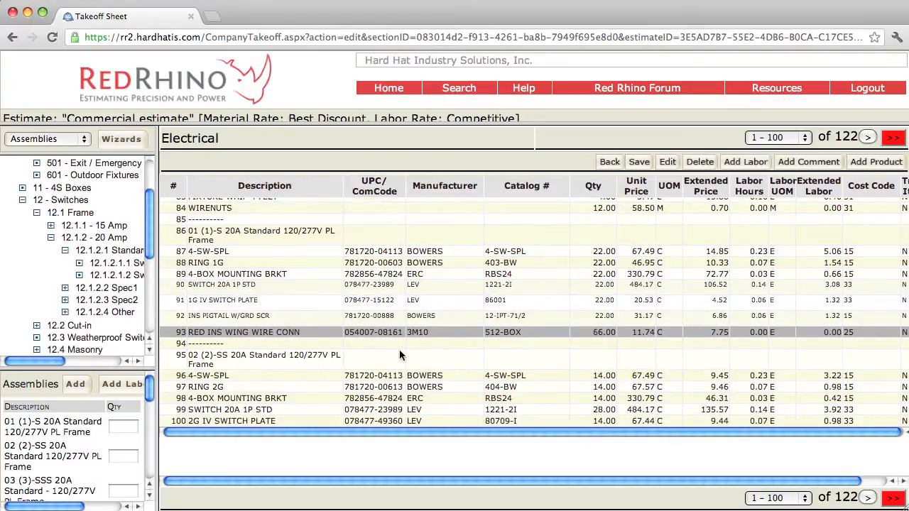
{"action": "left_click", "coordinate": [894, 139]}
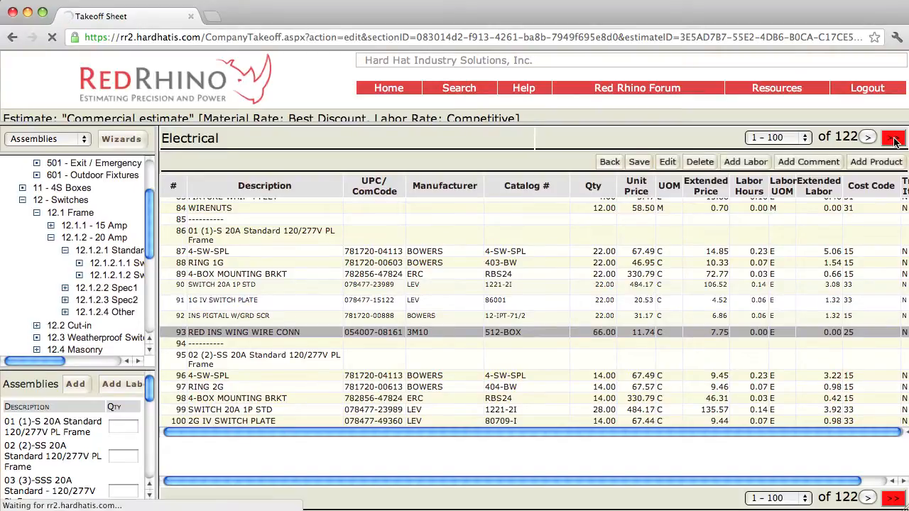
{"action": "scroll", "coordinate": [512, 265], "scroll_direction": "down", "scroll_amount": 2}
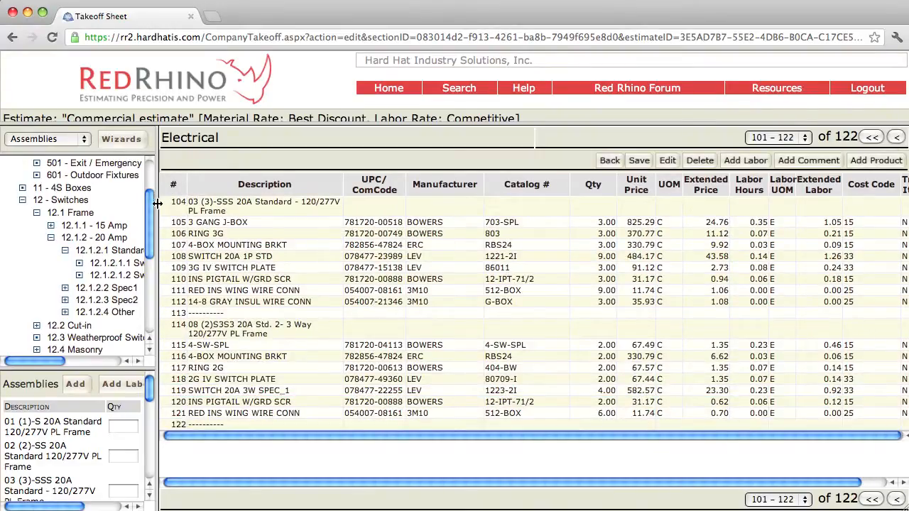
Widen the catalog area, collapse the 12 - Switches, 10 - Fixtures and 14 - Receptacles branches of the Assembly Catalog, and narrow the area again.
{"action": "left_click_drag", "start_coordinate": [157, 203], "coordinate": [312, 219]}
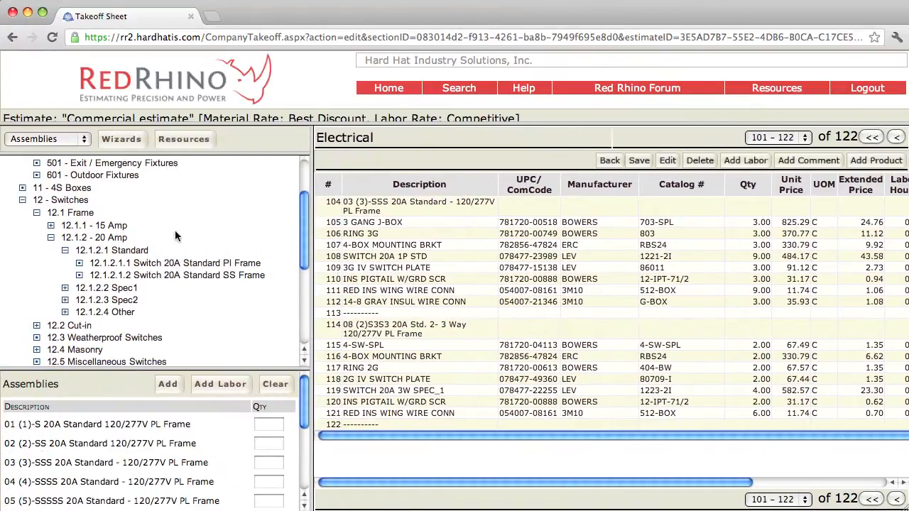
{"action": "left_click", "coordinate": [23, 203]}
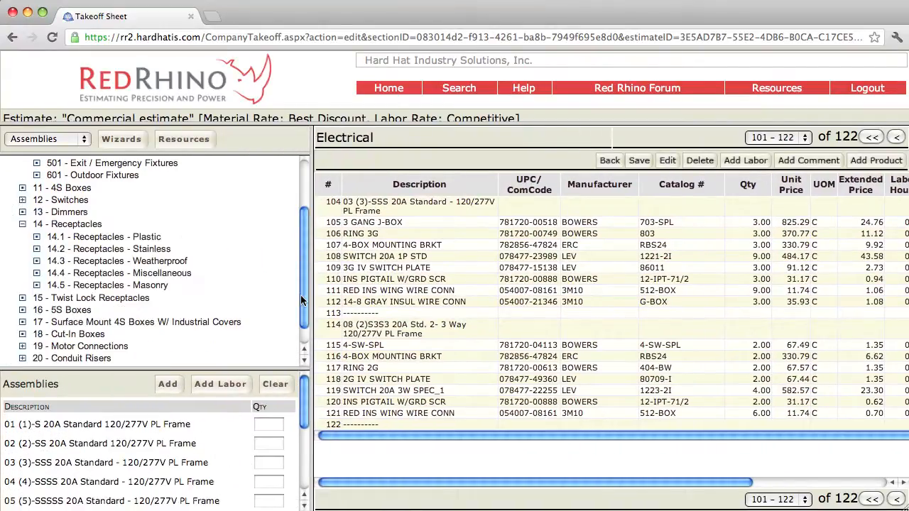
{"action": "scroll", "coordinate": [303, 294], "scroll_direction": "up", "scroll_amount": 3}
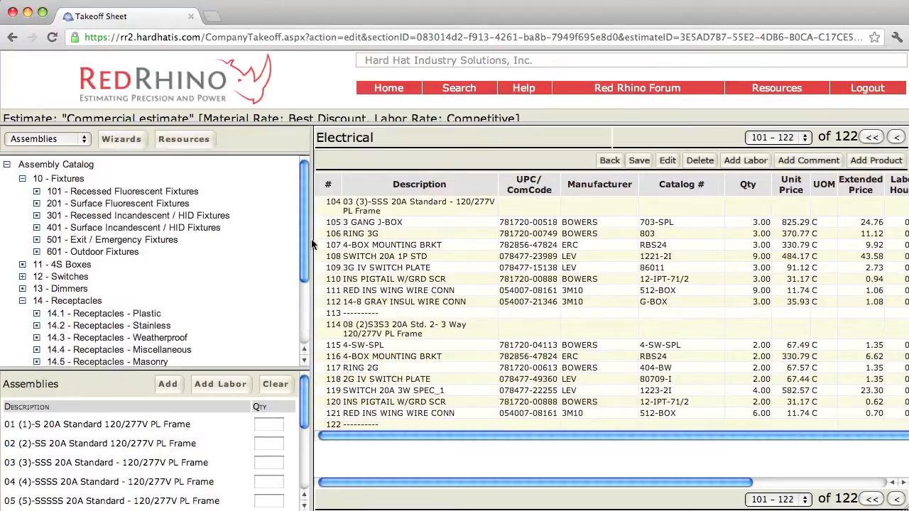
{"action": "left_click", "coordinate": [23, 179]}
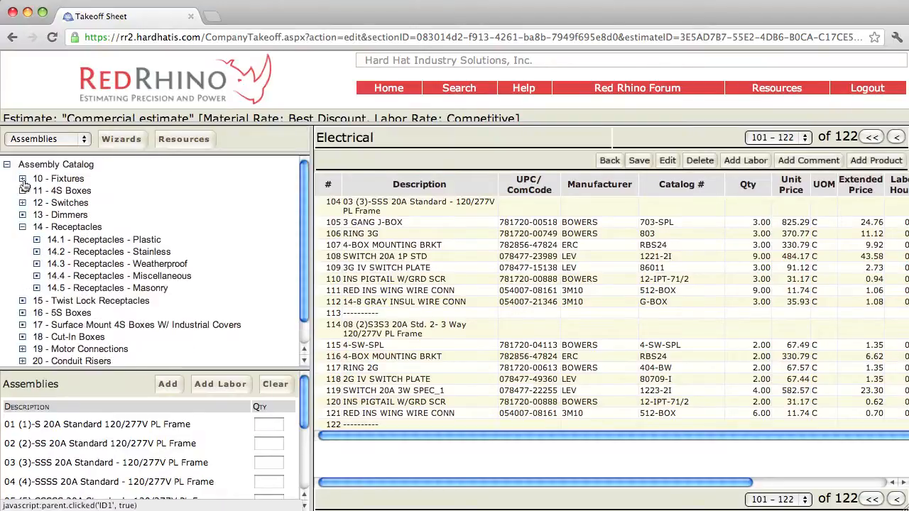
{"action": "left_click", "coordinate": [23, 227]}
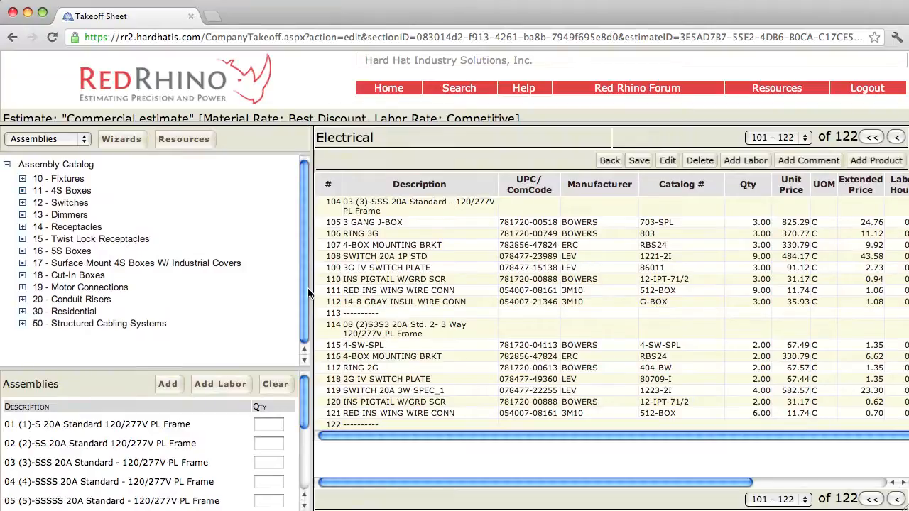
{"action": "left_click_drag", "start_coordinate": [310, 287], "coordinate": [252, 272]}
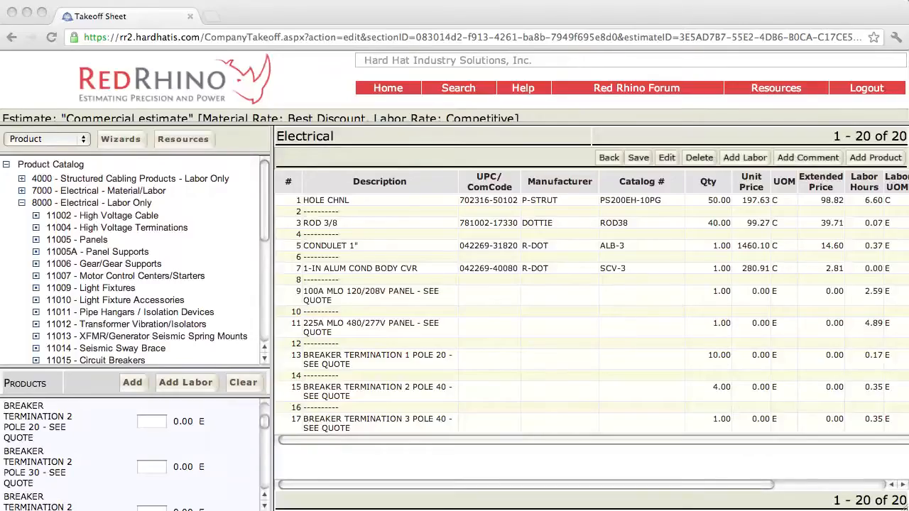
Open the Conduit Wizard and find the products for PVC conduit in the 4 inch size.
{"action": "left_click", "coordinate": [237, 16]}
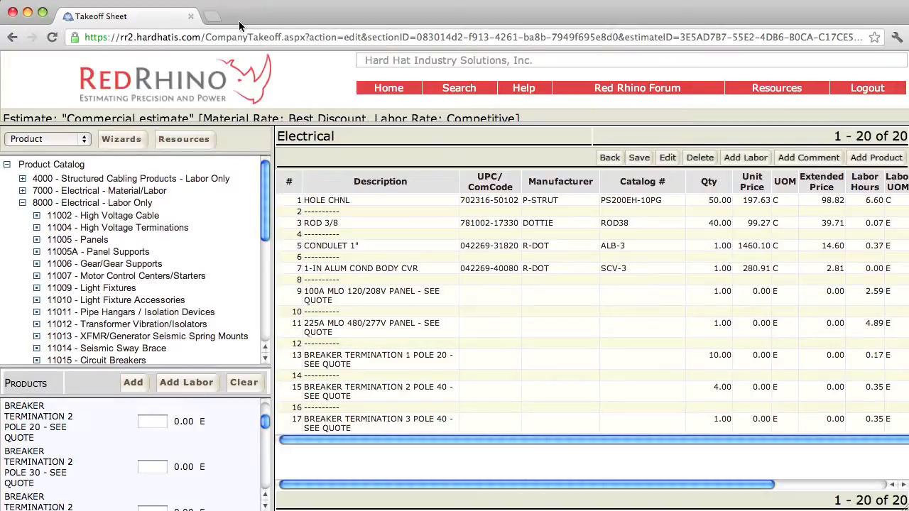
{"action": "left_click", "coordinate": [121, 141]}
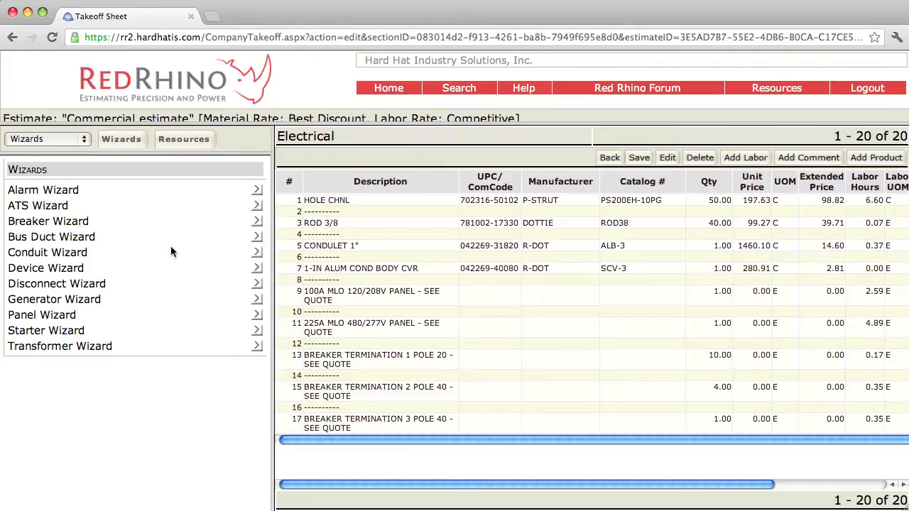
{"action": "left_click", "coordinate": [257, 256]}
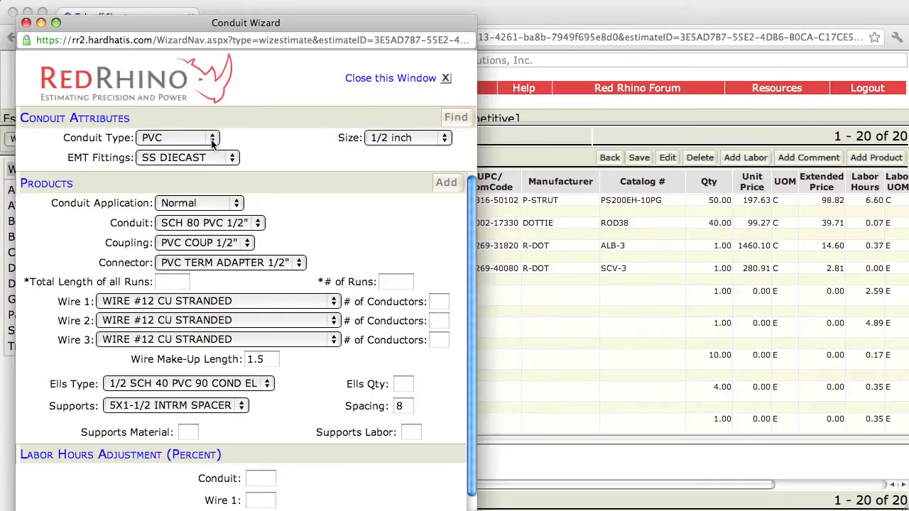
{"action": "left_click", "coordinate": [441, 141]}
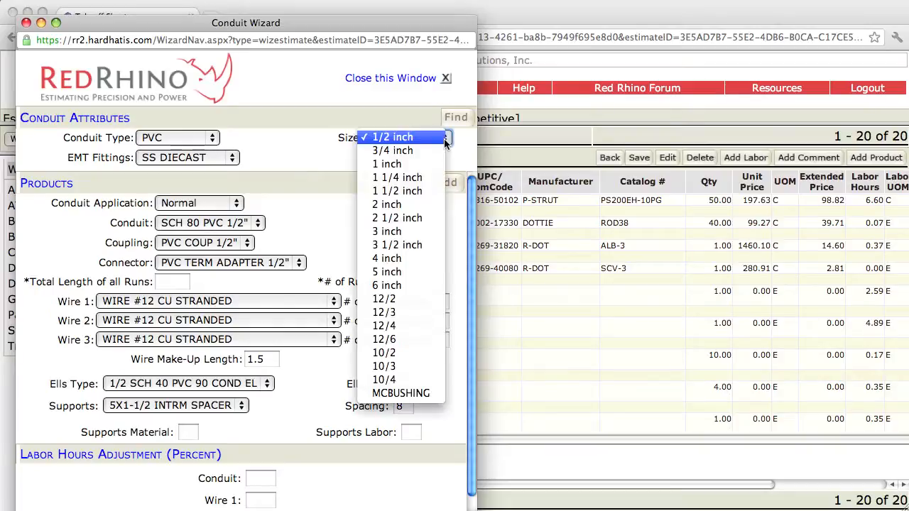
{"action": "left_click", "coordinate": [395, 259]}
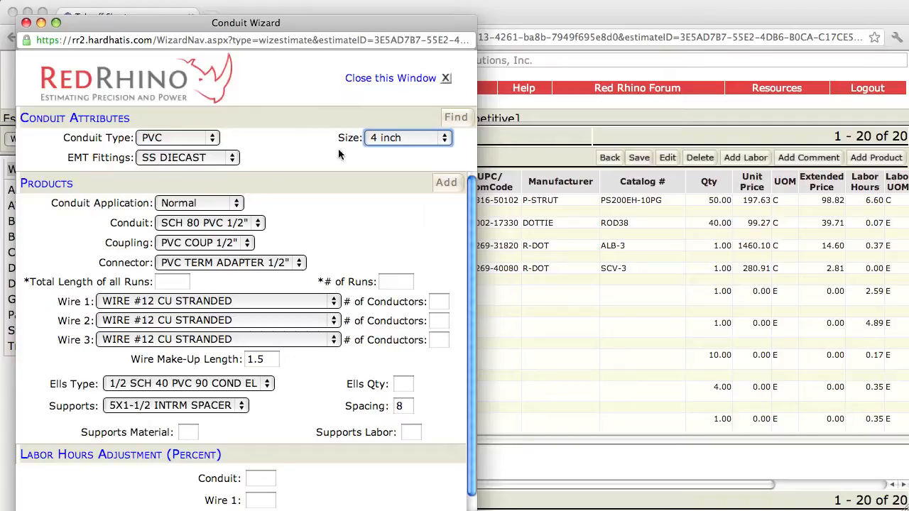
{"action": "left_click", "coordinate": [455, 117]}
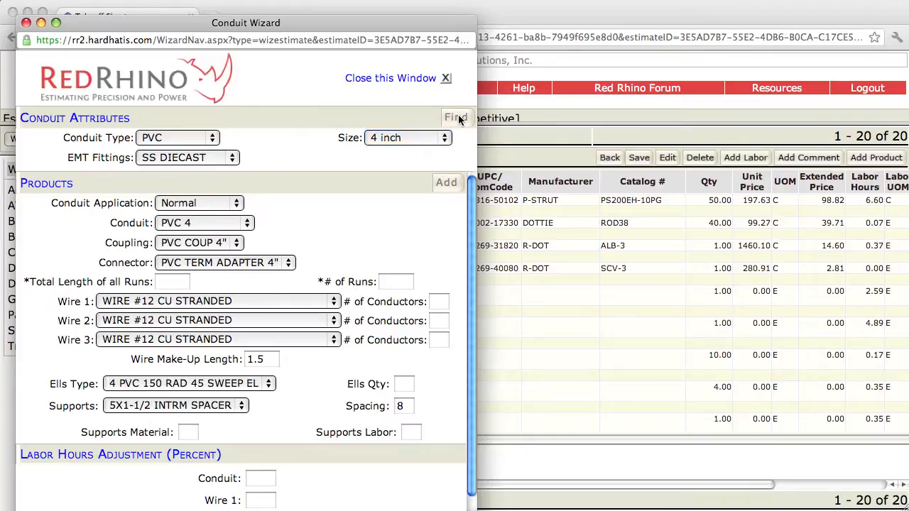
Set the conduit application to Underground, with a total length of all runs of 230 and 2 runs.
{"action": "left_click", "coordinate": [238, 204]}
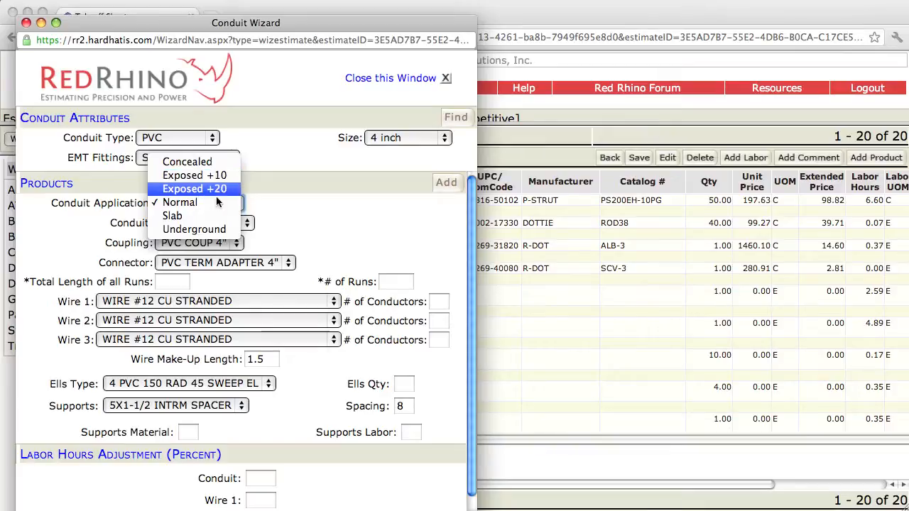
{"action": "left_click", "coordinate": [210, 230]}
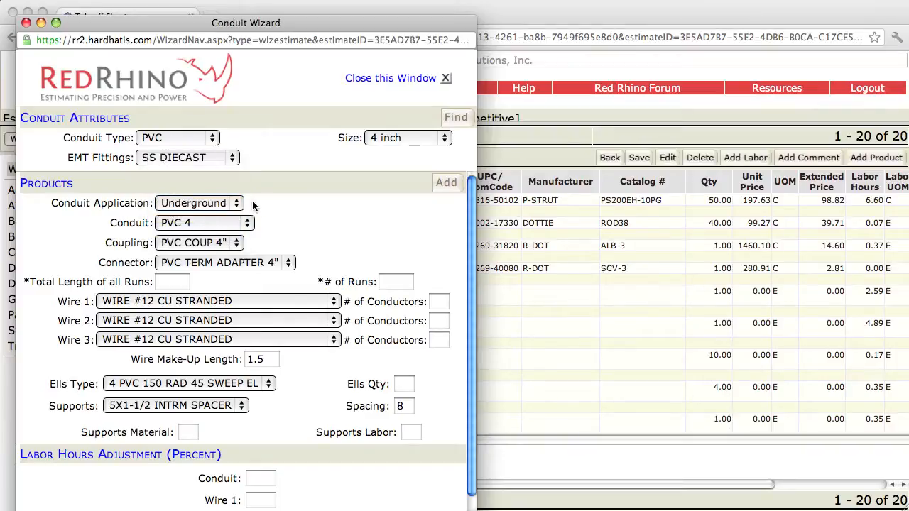
{"action": "left_click", "coordinate": [172, 284]}
{"action": "type", "text": "230"}
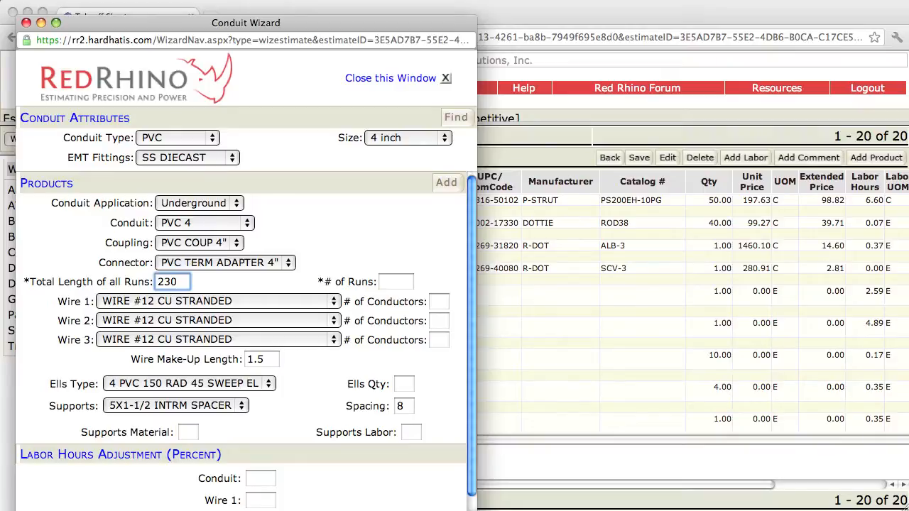
{"action": "left_click", "coordinate": [386, 281]}
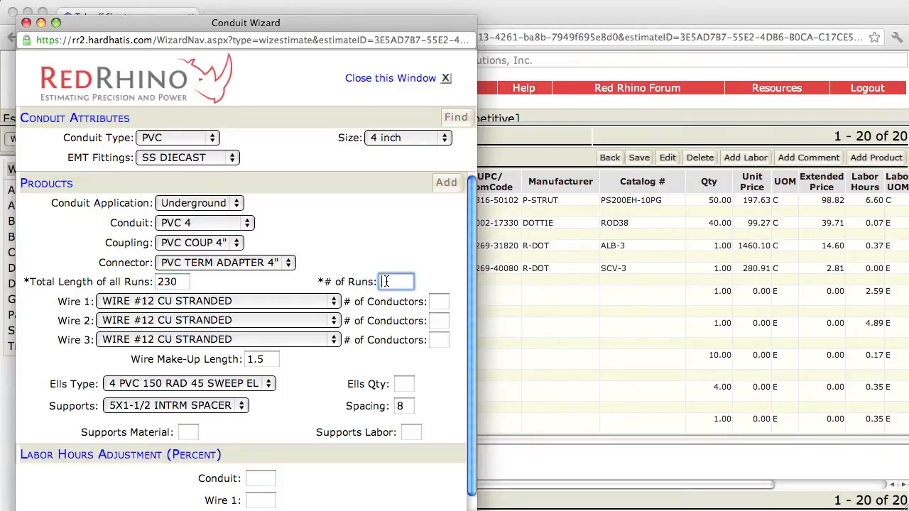
{"action": "type", "text": "2"}
Set Wire 1 to WIRE #350 CU with 4 conductors and Wire 2 to WIRE #1/0 CU with 1 conductor.
{"action": "left_click", "coordinate": [333, 304]}
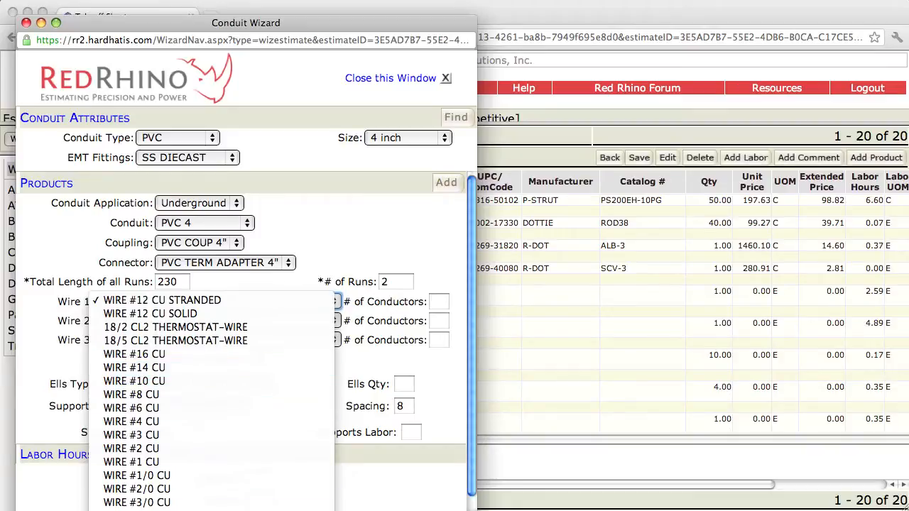
{"action": "left_click", "coordinate": [149, 510]}
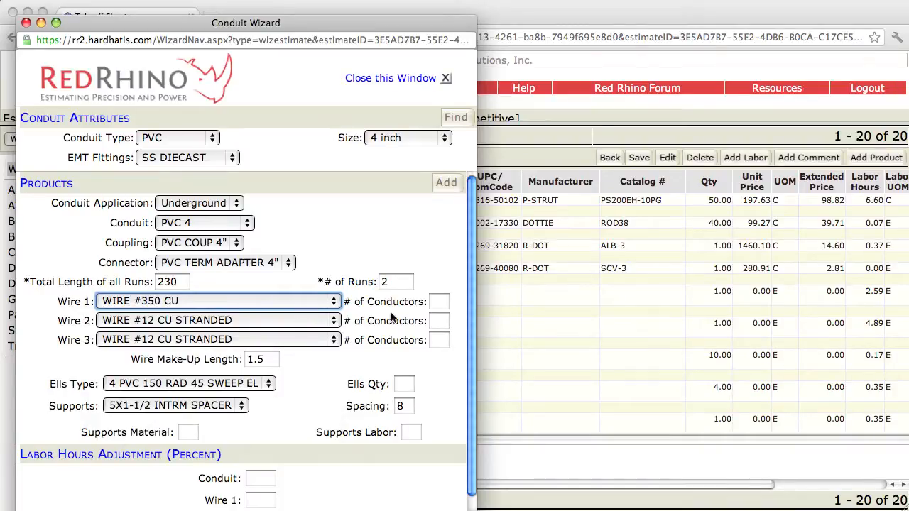
{"action": "left_click", "coordinate": [440, 302]}
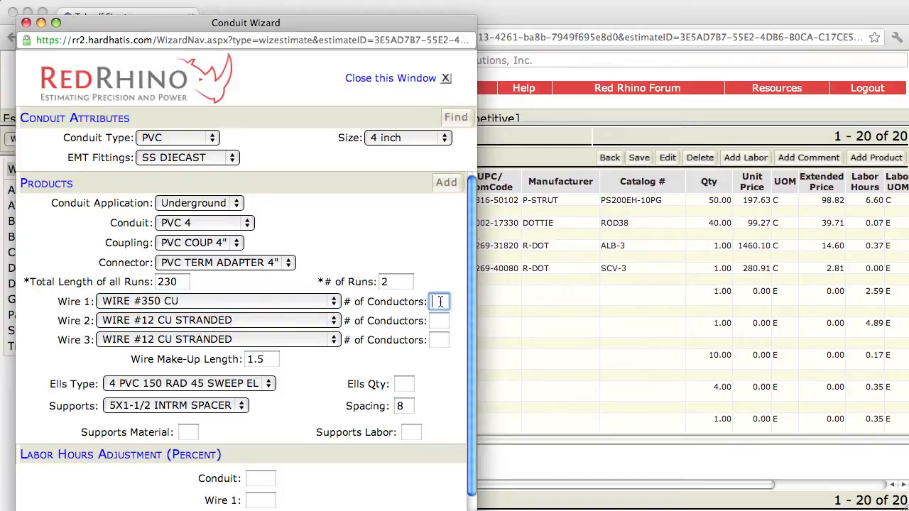
{"action": "type", "text": "4"}
{"action": "left_click", "coordinate": [335, 323]}
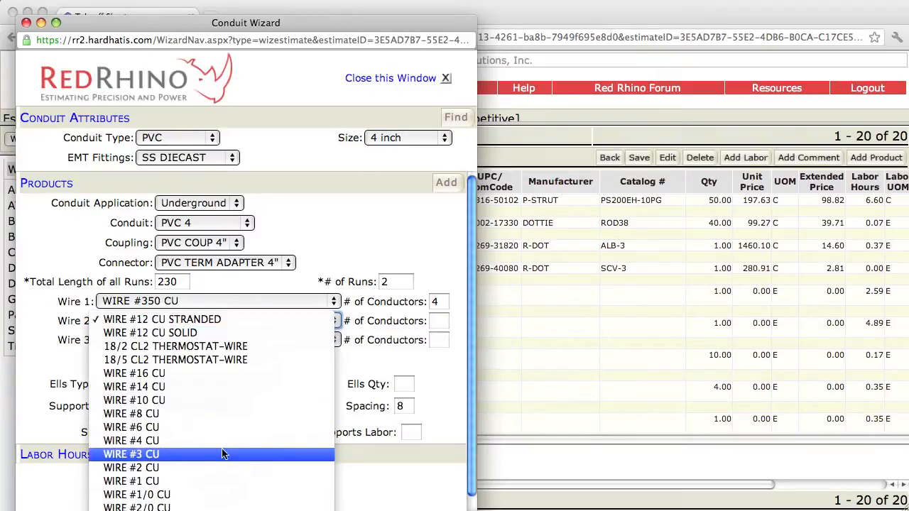
{"action": "left_click", "coordinate": [206, 495]}
{"action": "left_click", "coordinate": [442, 320]}
{"action": "type", "text": "1"}
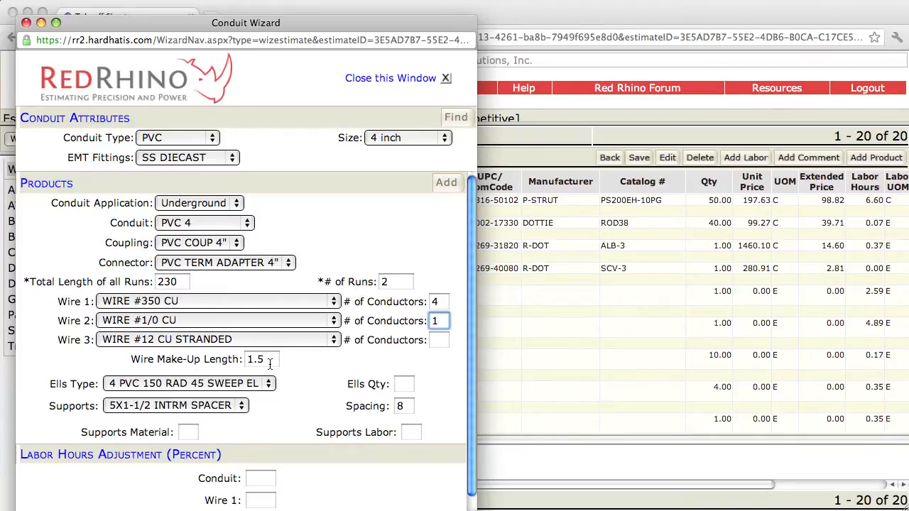
Set the wire make-up length to 7, the ells quantity to 6 and the support spacing to 0.
{"action": "left_click", "coordinate": [264, 359]}
{"action": "double_click", "coordinate": [254, 358]}
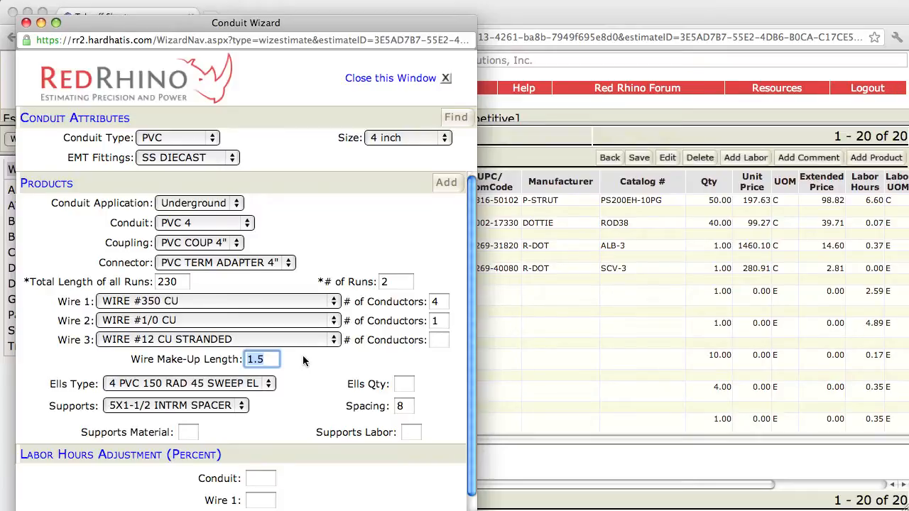
{"action": "type", "text": "7"}
{"action": "left_click", "coordinate": [406, 384]}
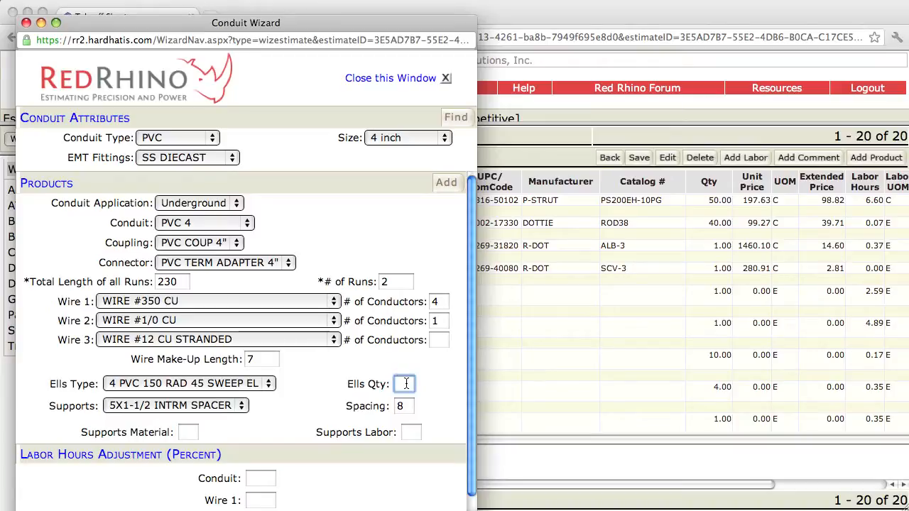
{"action": "type", "text": "6"}
{"action": "key", "text": "Tab"}
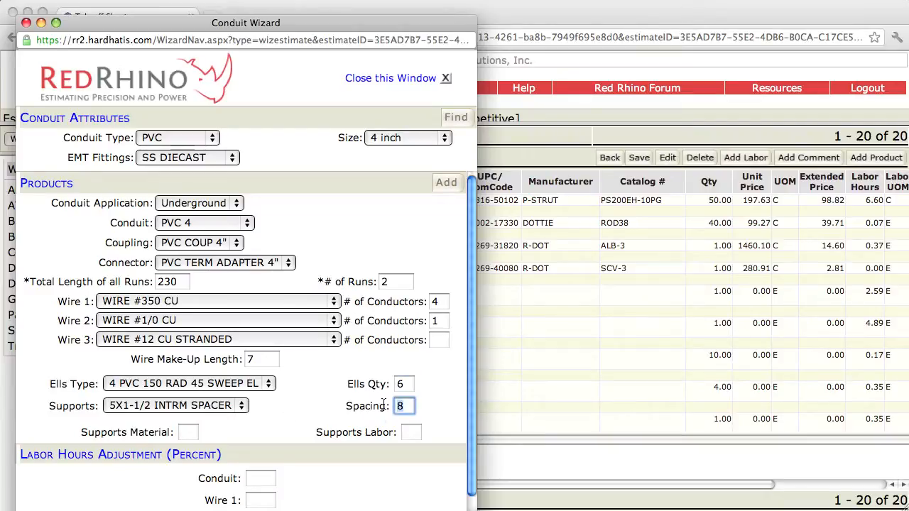
{"action": "type", "text": "0"}
Add the 4 inch PVC conduit run to the Electrical take-off, close the wizard, save the take-off and narrow the wizard list area.
{"action": "left_click", "coordinate": [445, 187]}
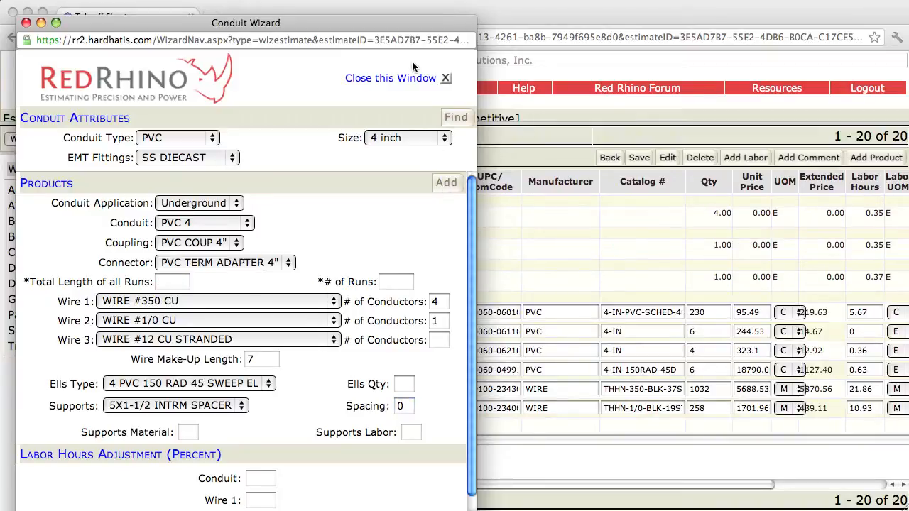
{"action": "left_click", "coordinate": [445, 78]}
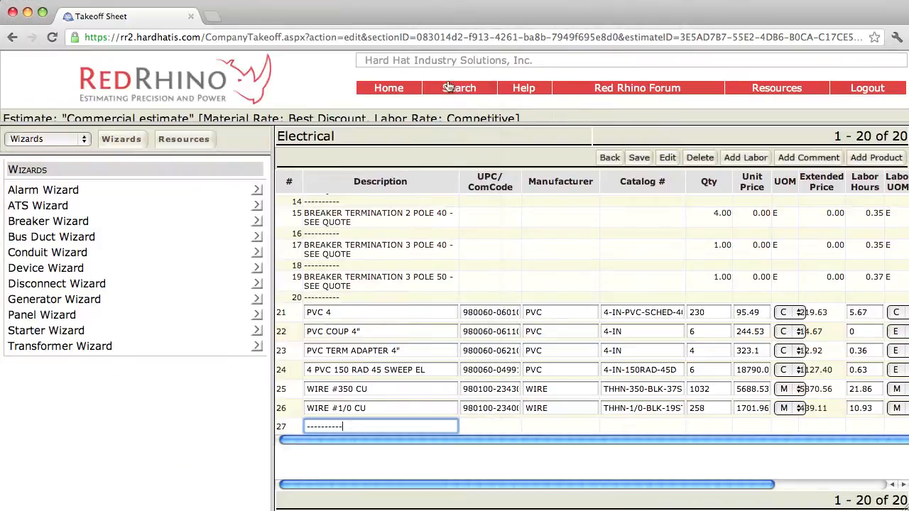
{"action": "left_click", "coordinate": [639, 161]}
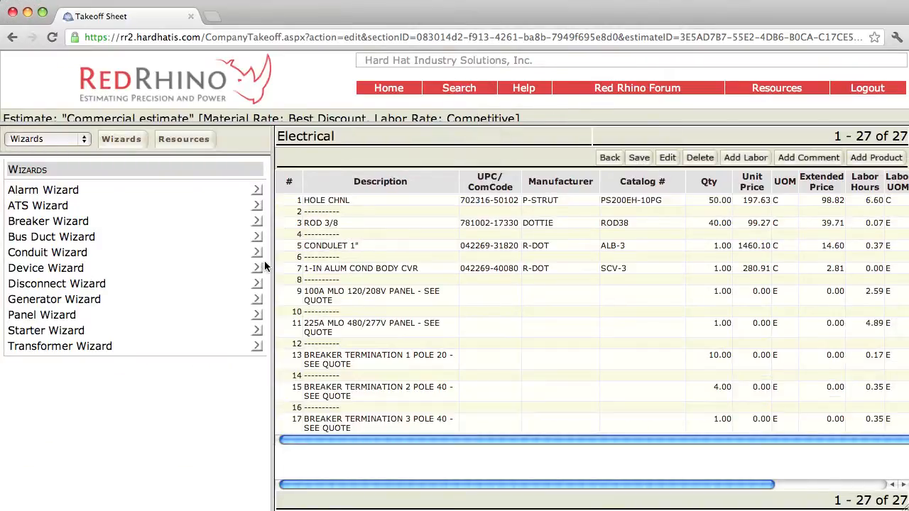
{"action": "left_click_drag", "start_coordinate": [273, 263], "coordinate": [69, 264]}
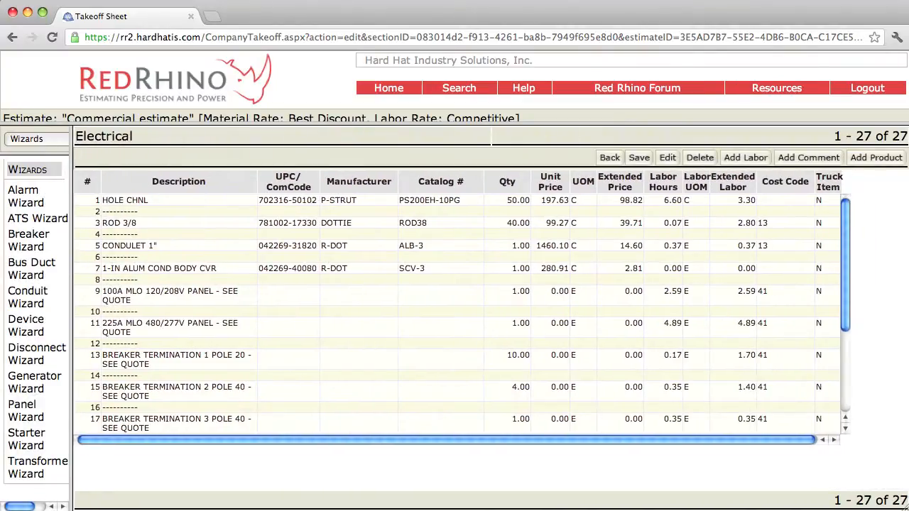
Review the 4 inch PVC conduit, fitting and wire rows at the end of the Electrical take-off and save the take-off.
{"action": "left_click_drag", "start_coordinate": [846, 292], "coordinate": [851, 376]}
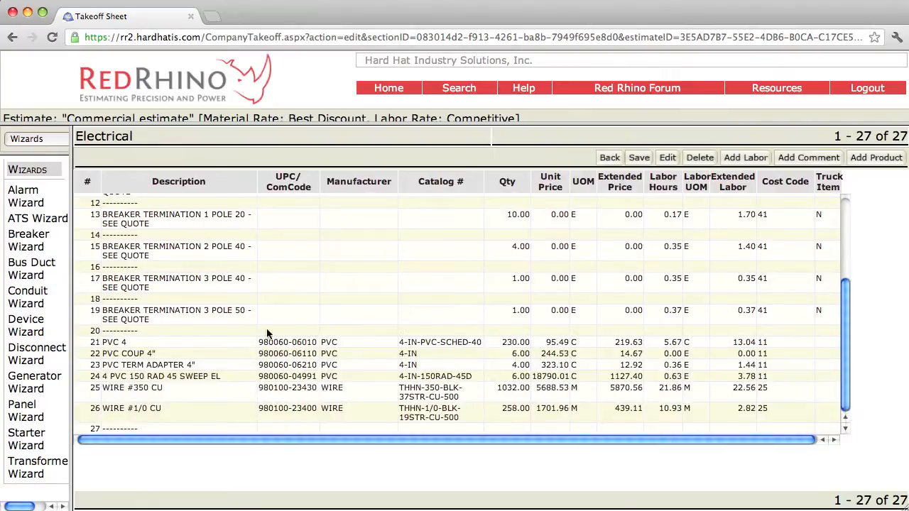
{"action": "left_click", "coordinate": [177, 355]}
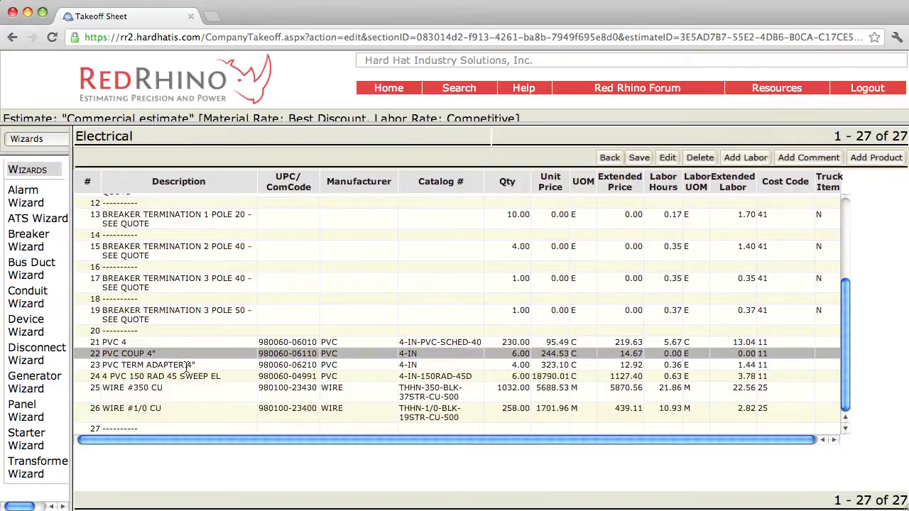
{"action": "left_click", "coordinate": [188, 367]}
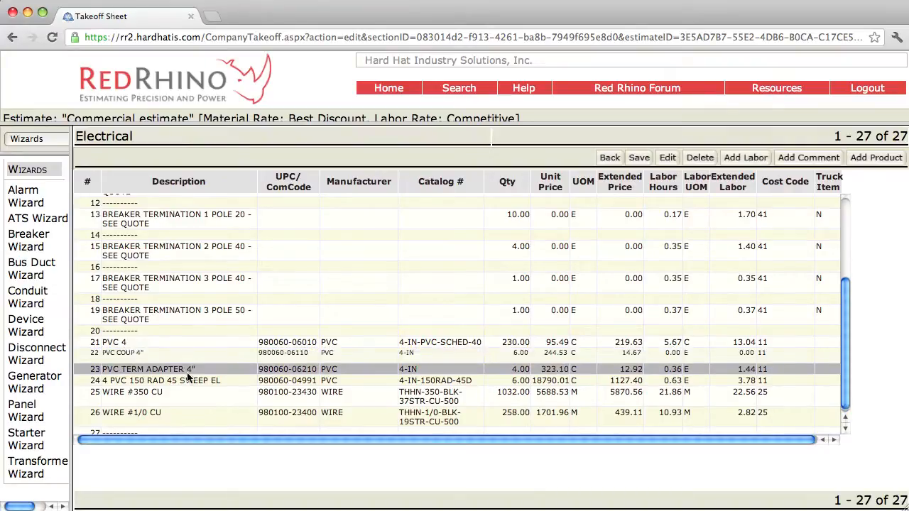
{"action": "left_click", "coordinate": [186, 382]}
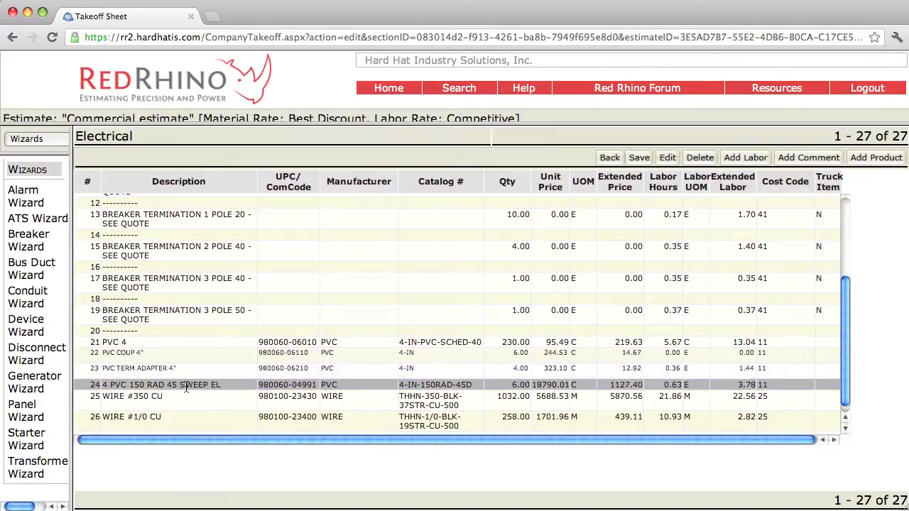
{"action": "left_click", "coordinate": [186, 402]}
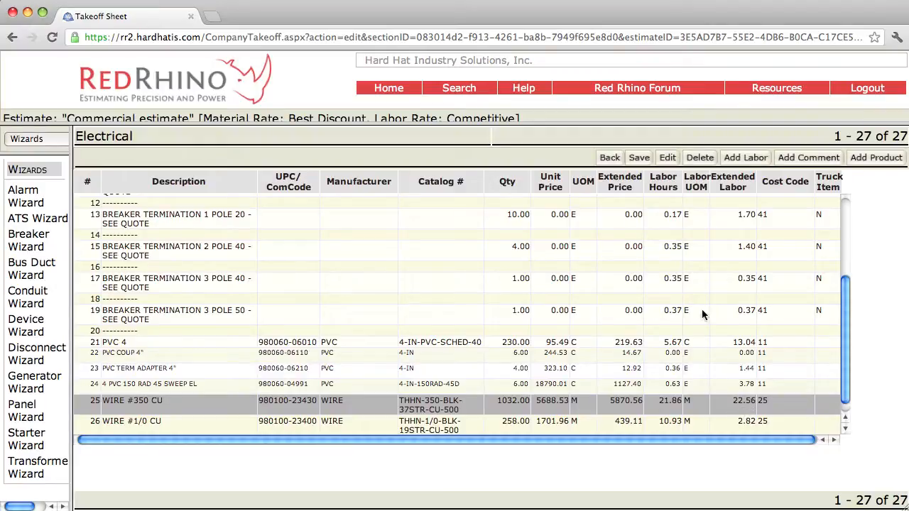
{"action": "left_click", "coordinate": [639, 159]}
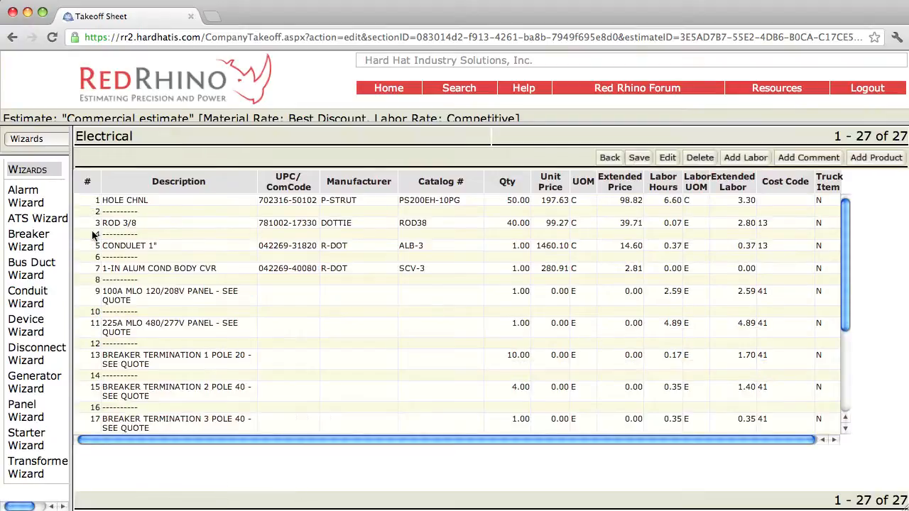
Widen the wizard list area, save the take-off and open the Conduit Wizard.
{"action": "left_click_drag", "start_coordinate": [74, 235], "coordinate": [157, 234]}
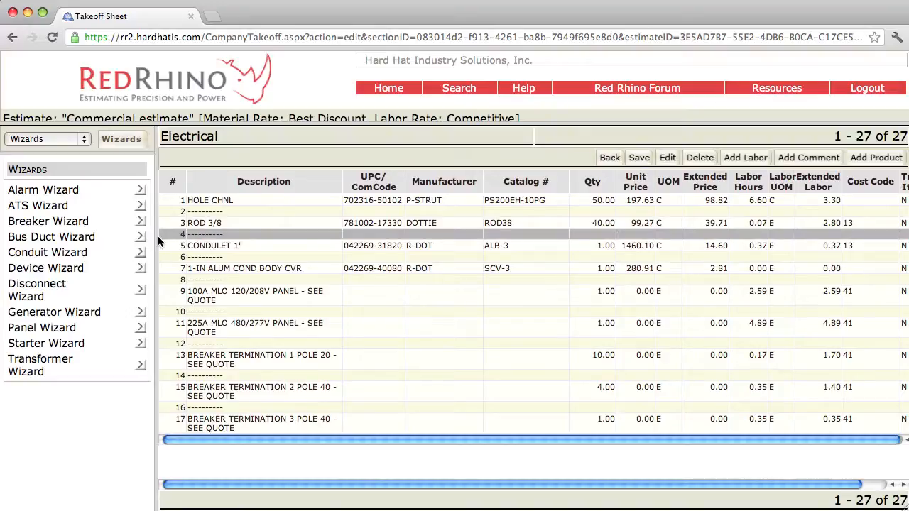
{"action": "left_click_drag", "start_coordinate": [156, 239], "coordinate": [209, 242]}
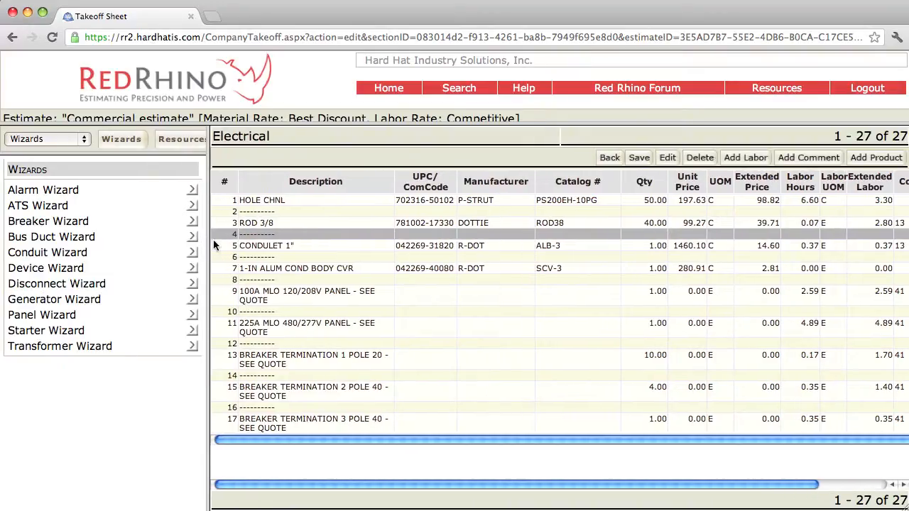
{"action": "left_click", "coordinate": [638, 157]}
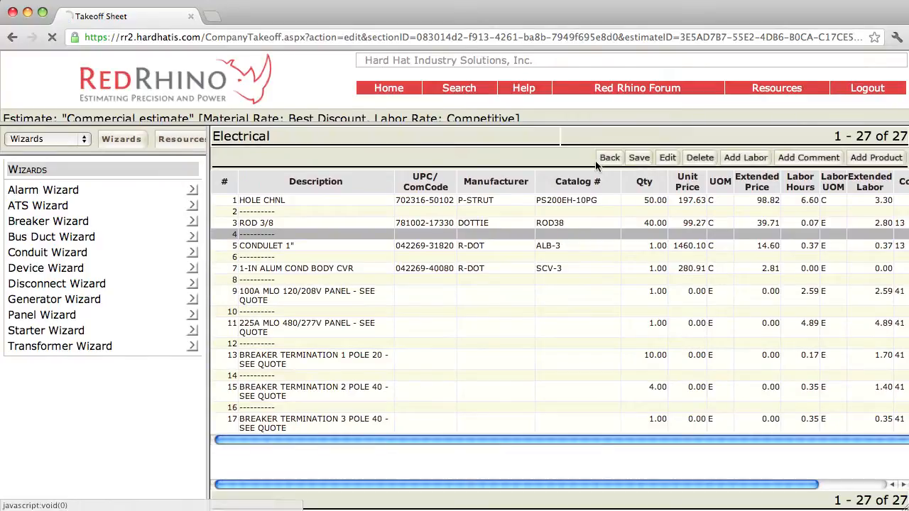
{"action": "left_click", "coordinate": [191, 253]}
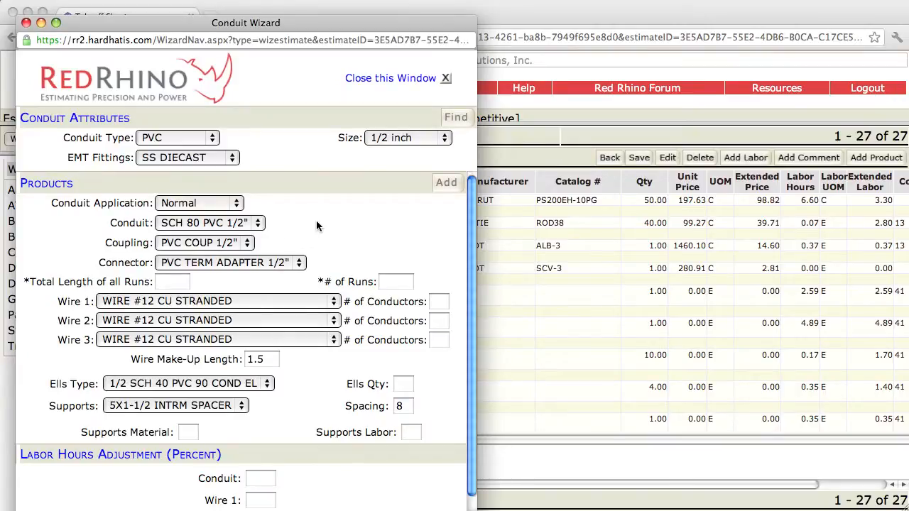
Find the products for 2 inch EMT conduit with SS STEEL fittings in the Conduit Wizard.
{"action": "left_click", "coordinate": [215, 140]}
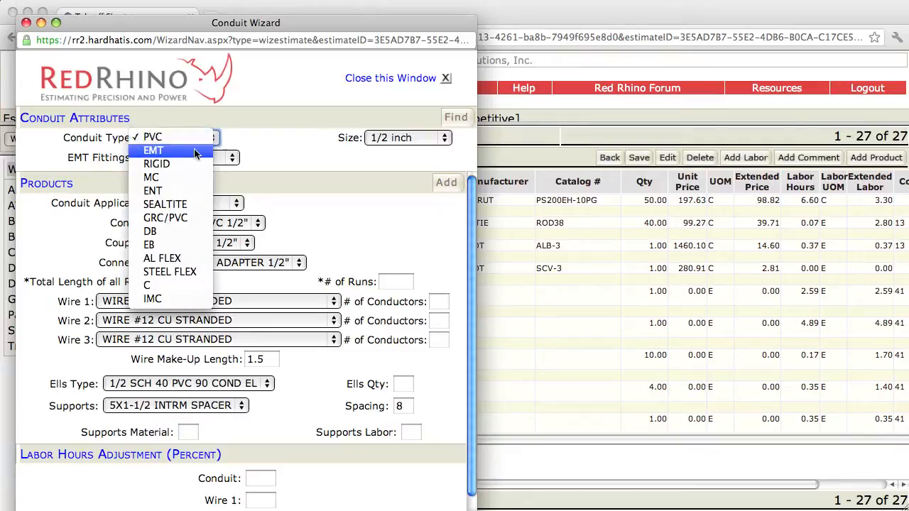
{"action": "left_click", "coordinate": [192, 151]}
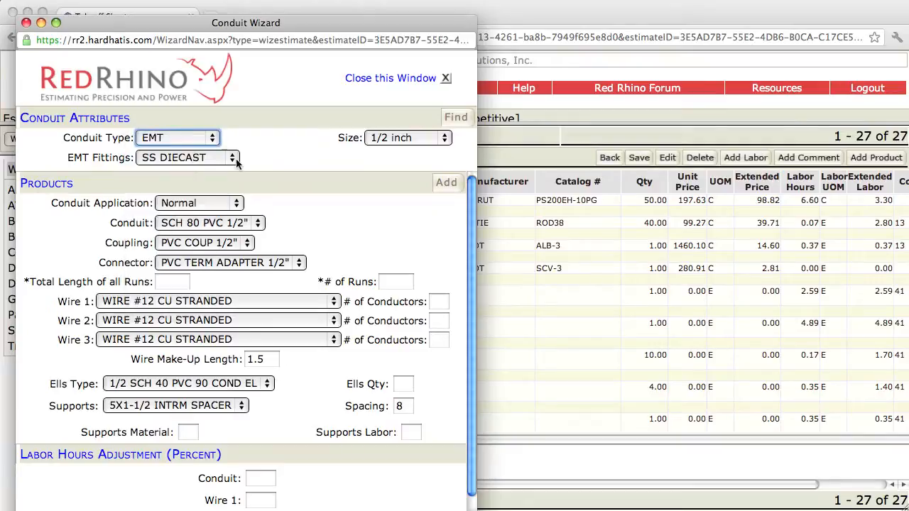
{"action": "left_click", "coordinate": [412, 141]}
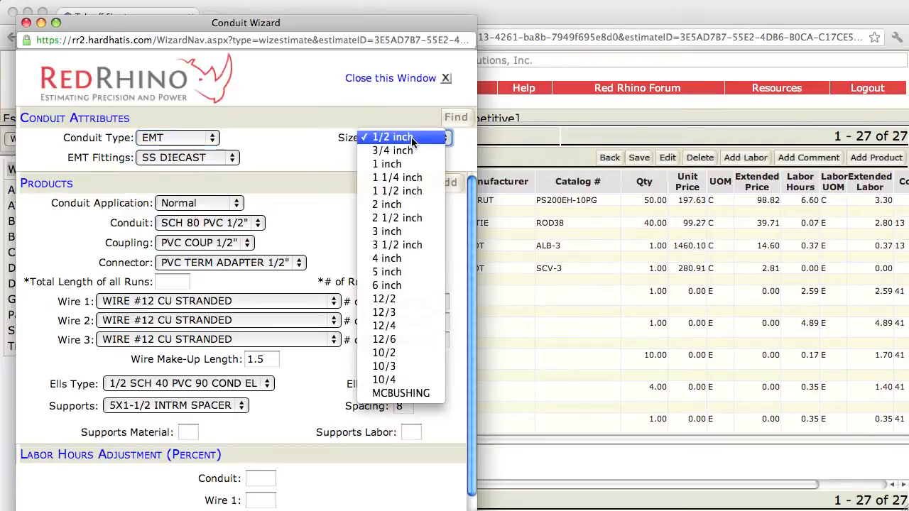
{"action": "left_click", "coordinate": [397, 204]}
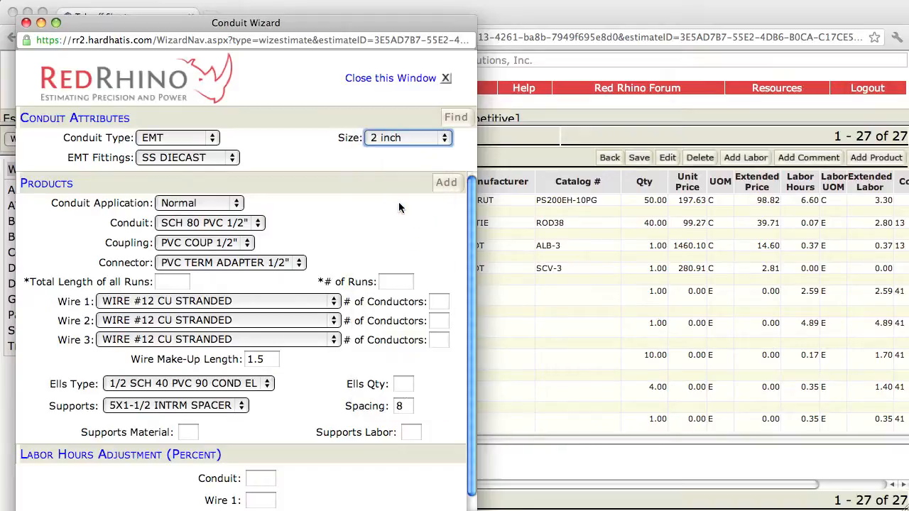
{"action": "left_click", "coordinate": [232, 159]}
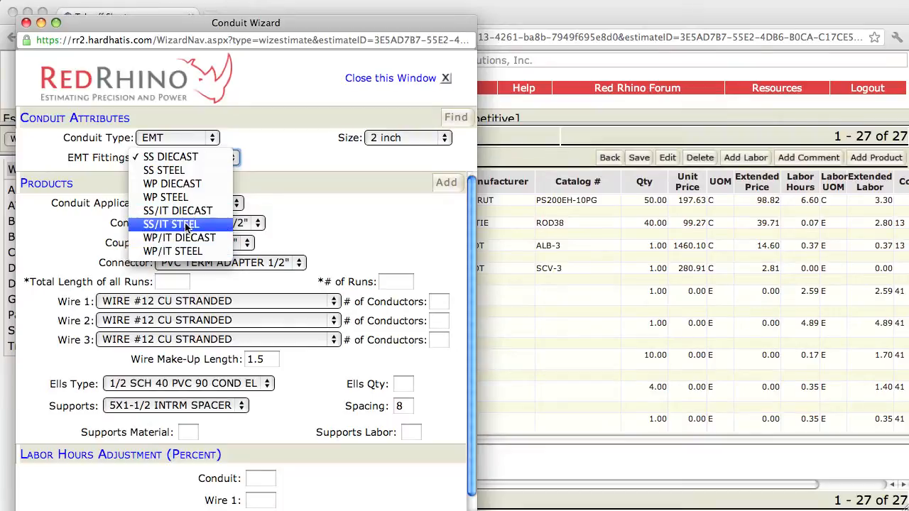
{"action": "left_click", "coordinate": [171, 170]}
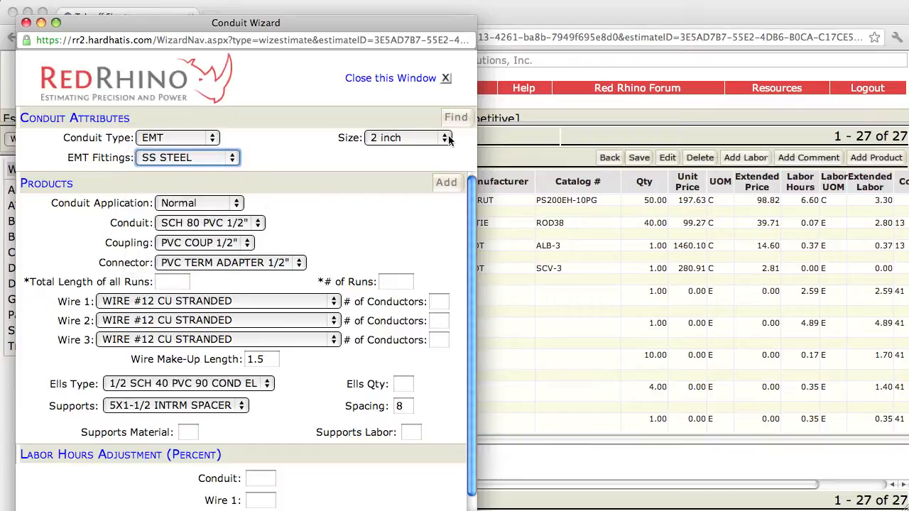
{"action": "left_click", "coordinate": [458, 119]}
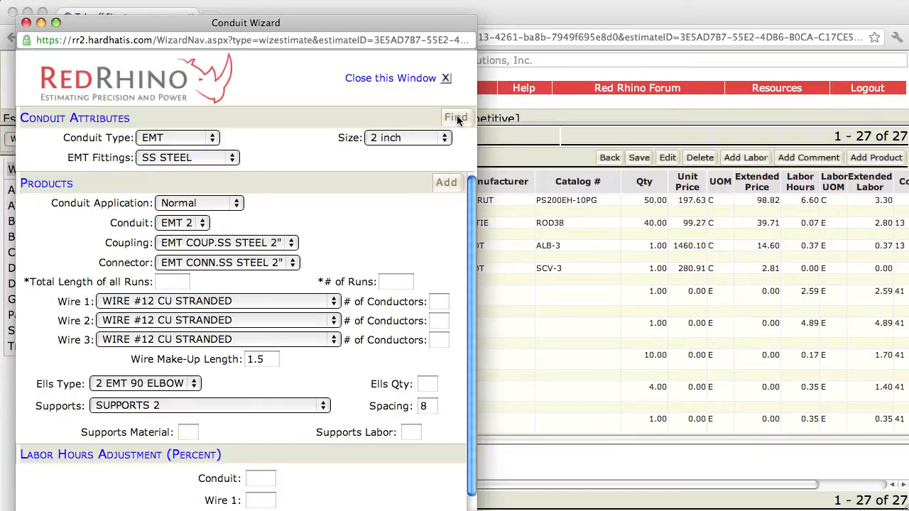
Set the conduit application to Exposed +10, with a total length of all runs of 140 and 1 run.
{"action": "left_click", "coordinate": [236, 204]}
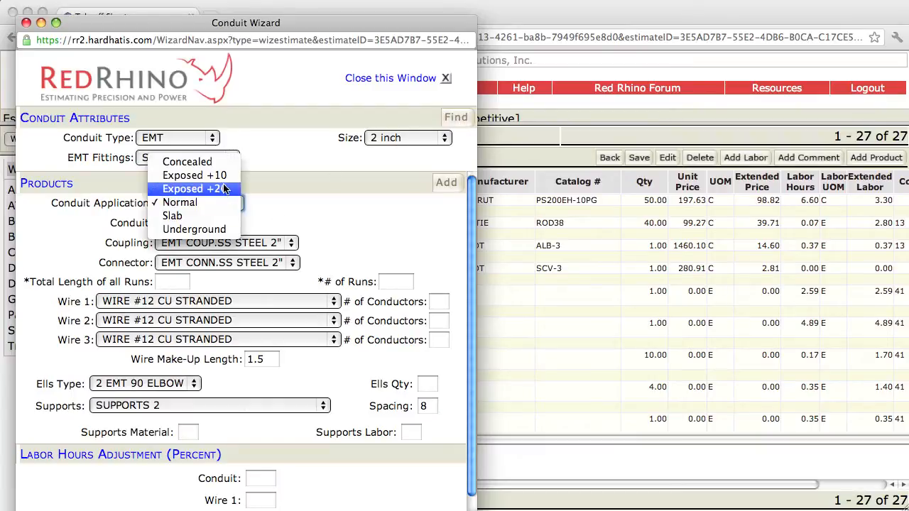
{"action": "left_click", "coordinate": [223, 177]}
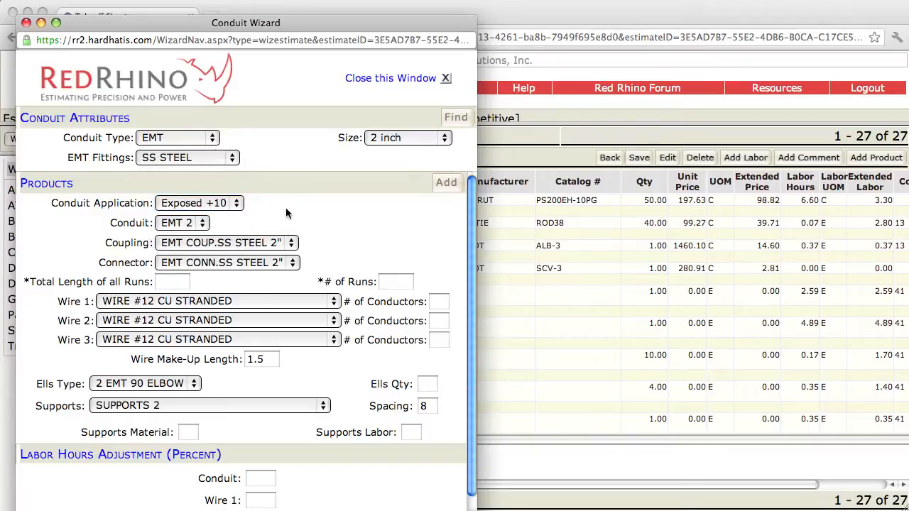
{"action": "left_click", "coordinate": [176, 282]}
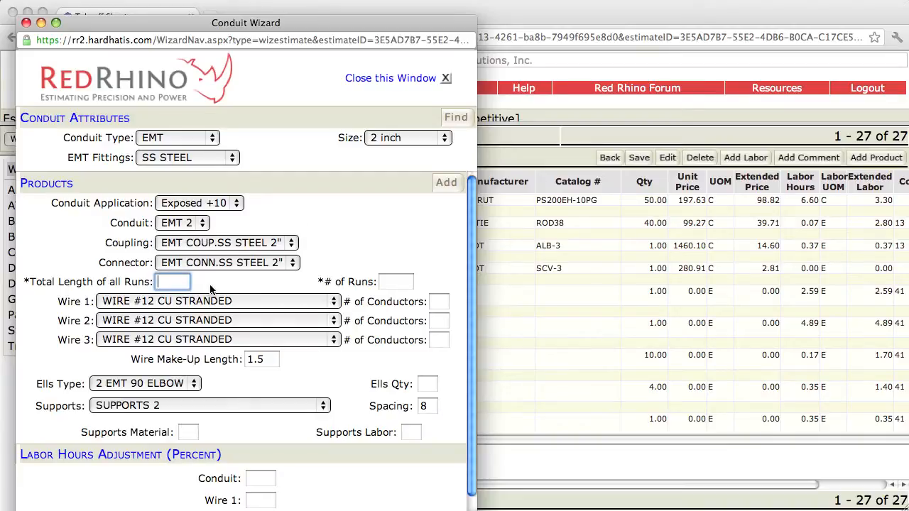
{"action": "type", "text": "140"}
{"action": "left_click", "coordinate": [399, 282]}
{"action": "type", "text": "1"}
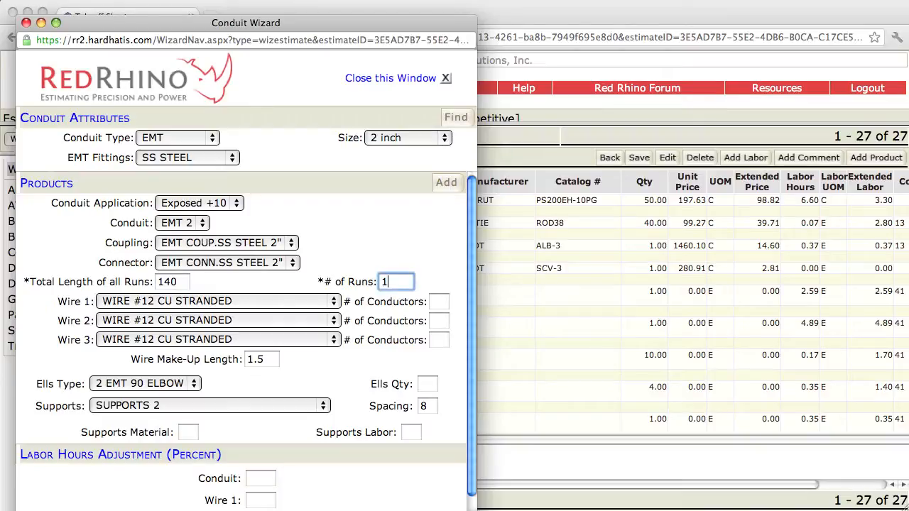
Set Wire 1 to WIRE #3/0 CU with 4 conductors and Wire 2 to WIRE #6 CU with 1 conductor.
{"action": "left_click", "coordinate": [334, 301]}
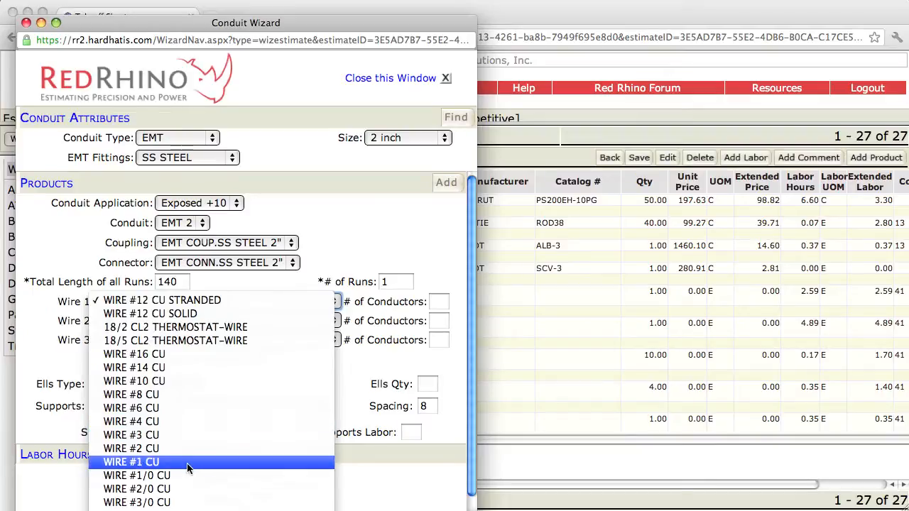
{"action": "left_click", "coordinate": [186, 503]}
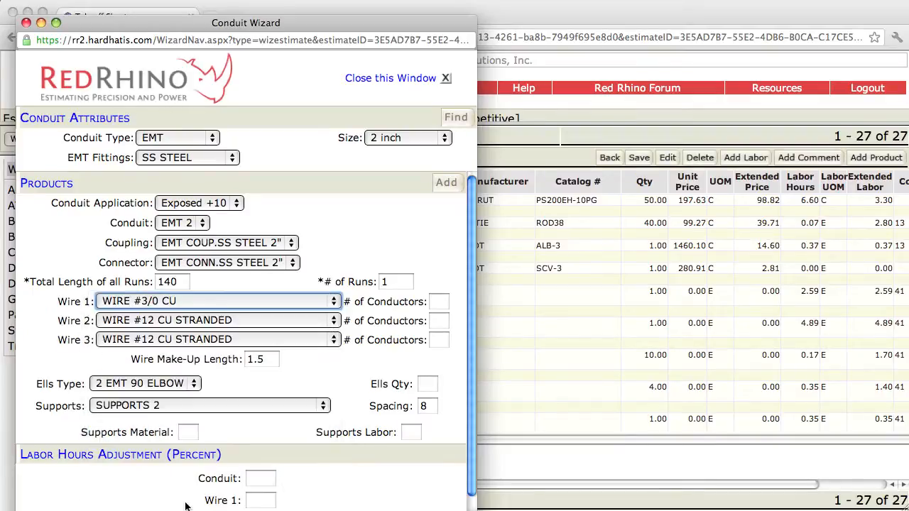
{"action": "left_click", "coordinate": [435, 299]}
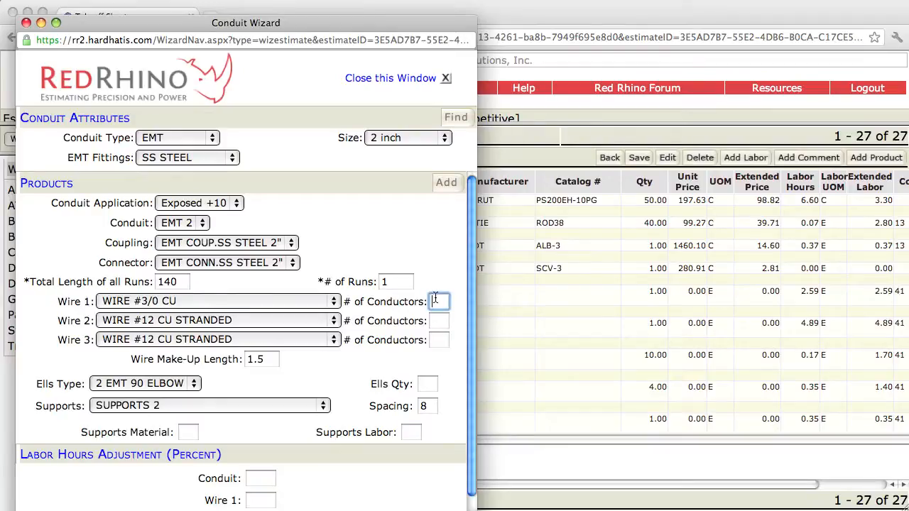
{"action": "type", "text": "4"}
{"action": "double_click", "coordinate": [441, 319]}
{"action": "key", "text": "BackSpace"}
{"action": "type", "text": "1"}
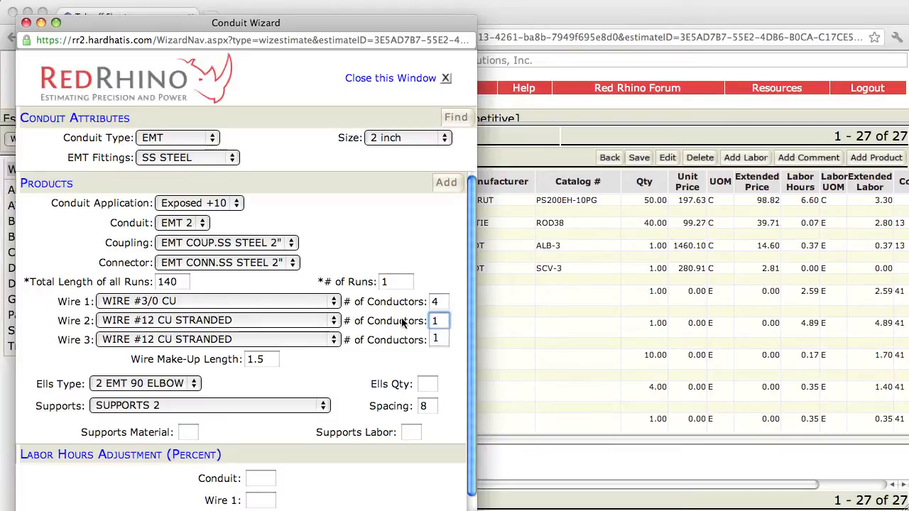
{"action": "left_click", "coordinate": [333, 322]}
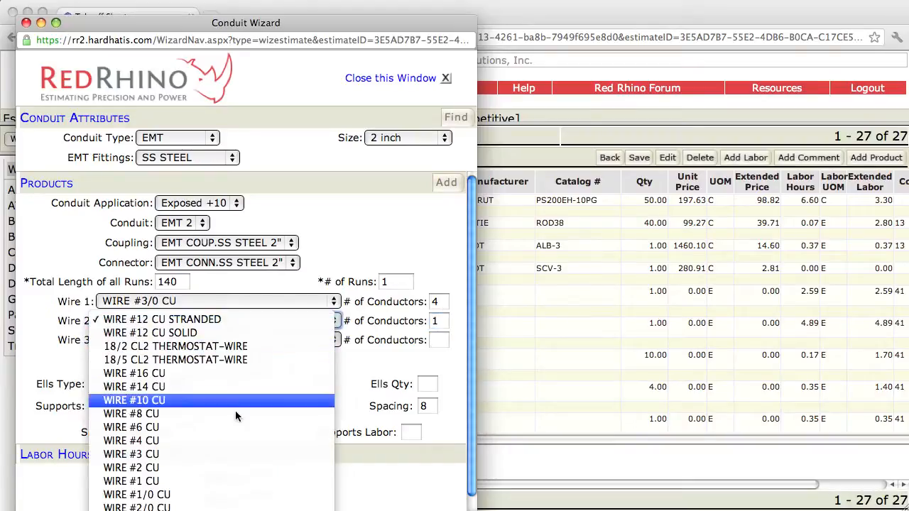
{"action": "left_click", "coordinate": [169, 428]}
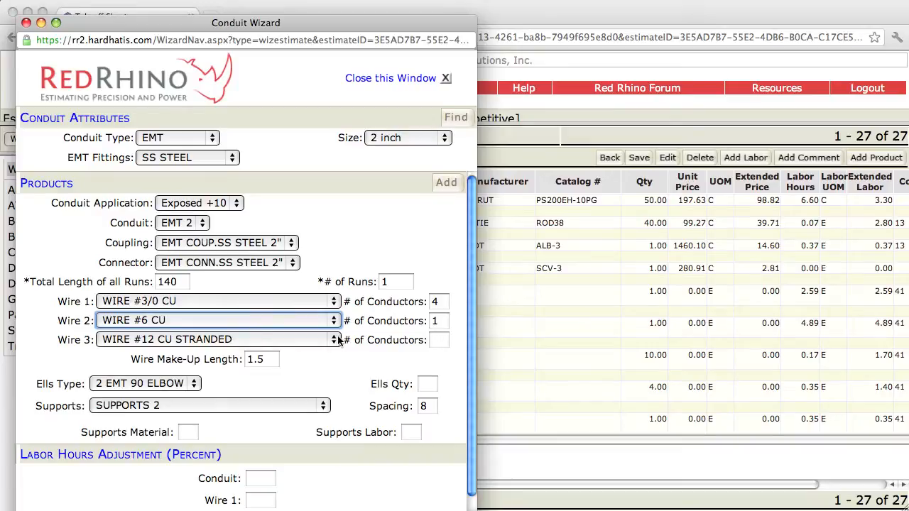
Set the wire make-up length to 7 and choose 2 EMT 90 ELBOW as the ells type.
{"action": "left_click", "coordinate": [264, 359]}
{"action": "double_click", "coordinate": [264, 359]}
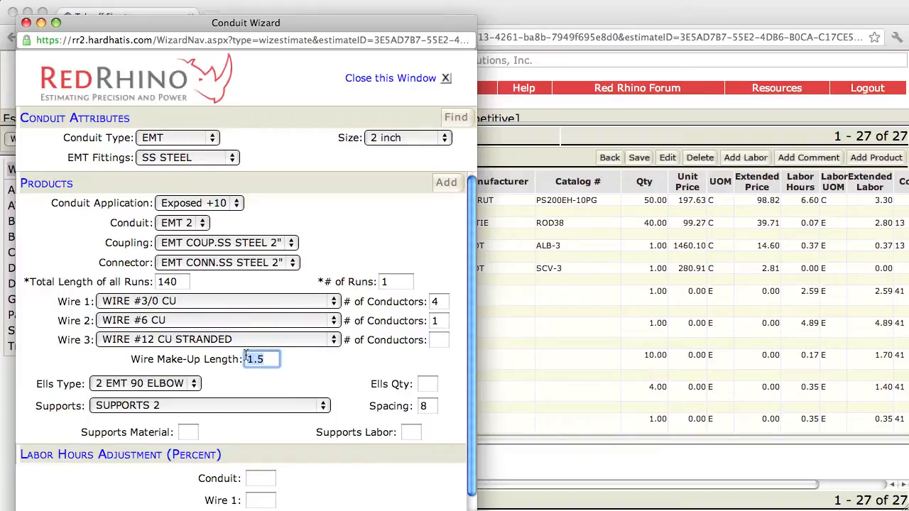
{"action": "type", "text": "7"}
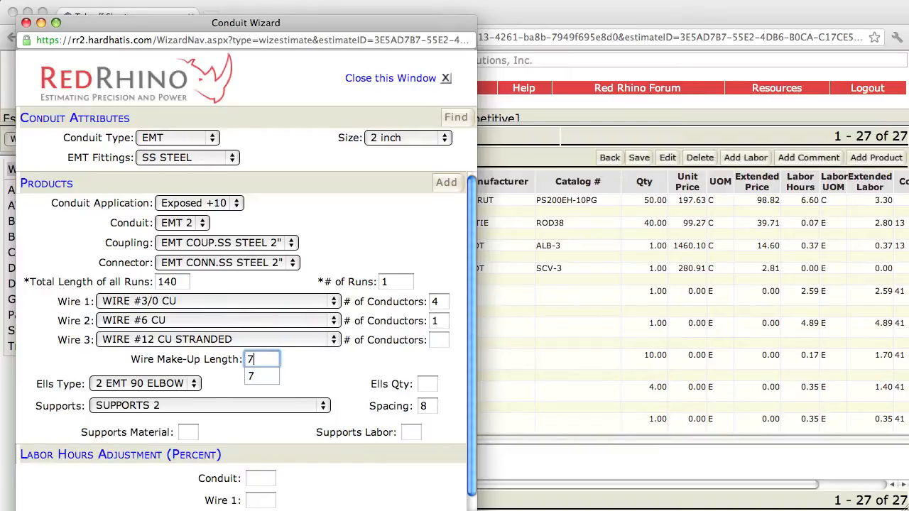
{"action": "left_click", "coordinate": [213, 380]}
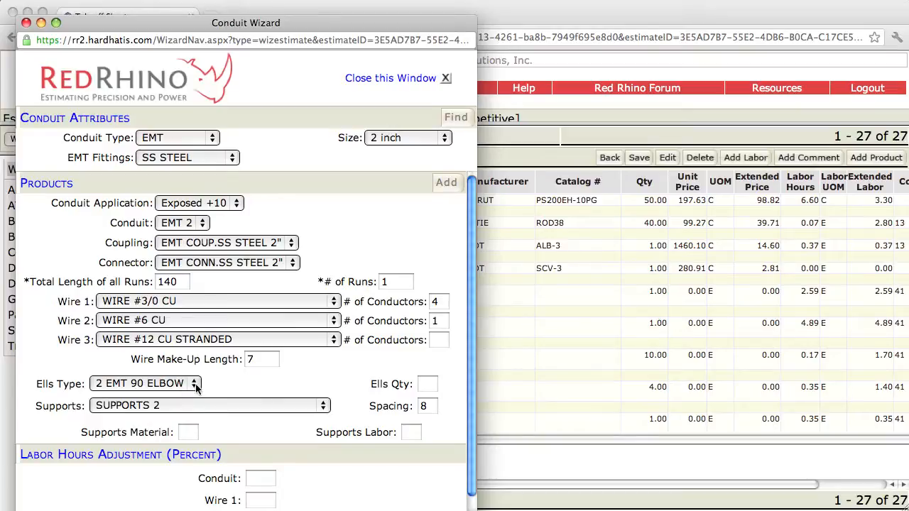
{"action": "left_click", "coordinate": [194, 384]}
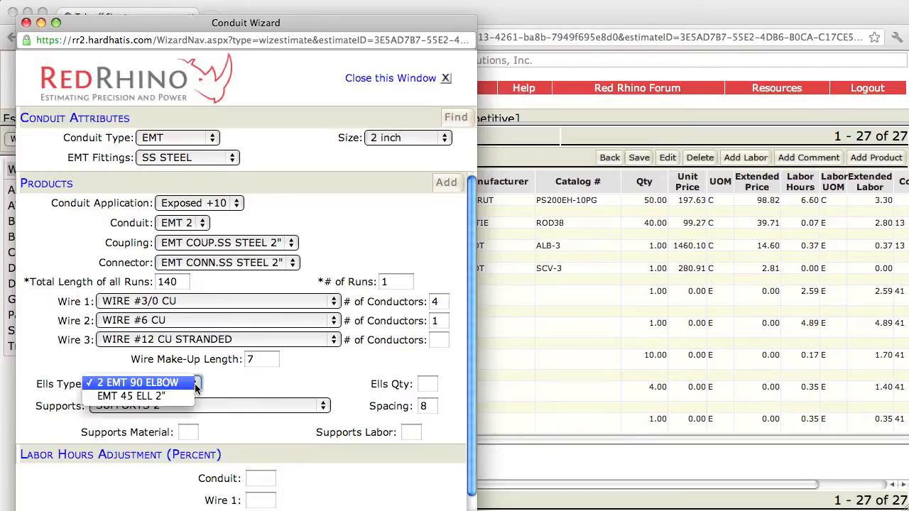
{"action": "left_click", "coordinate": [189, 385]}
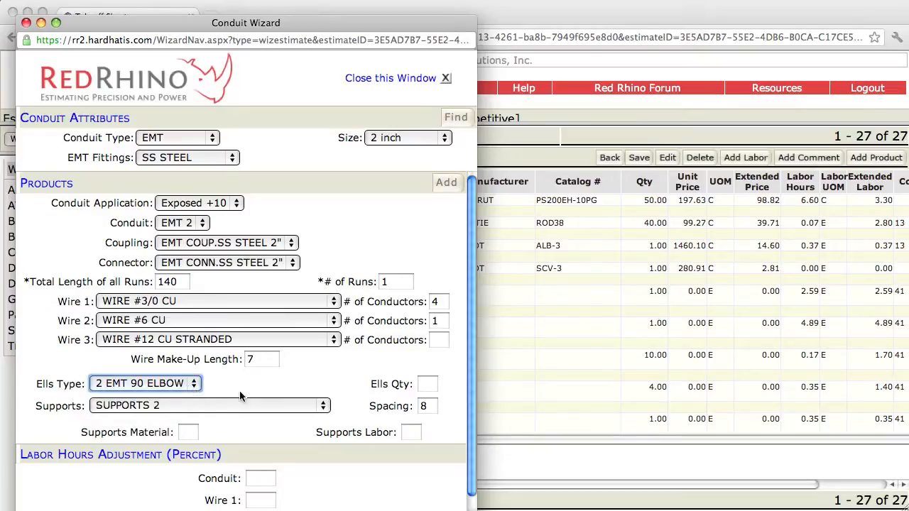
Set the ells quantity to 4, add the 2 inch EMT conduit run to the Electrical take-off and close the wizard.
{"action": "left_click", "coordinate": [422, 387]}
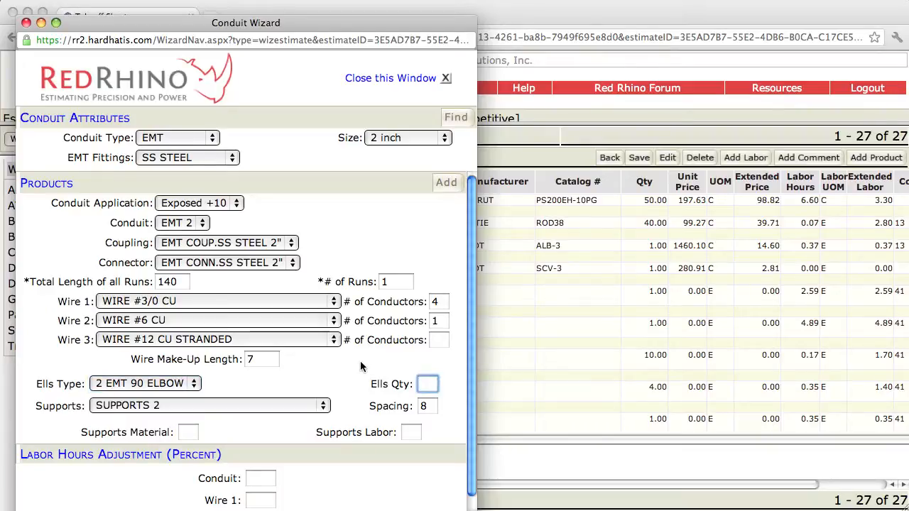
{"action": "type", "text": "4"}
{"action": "left_click", "coordinate": [448, 185]}
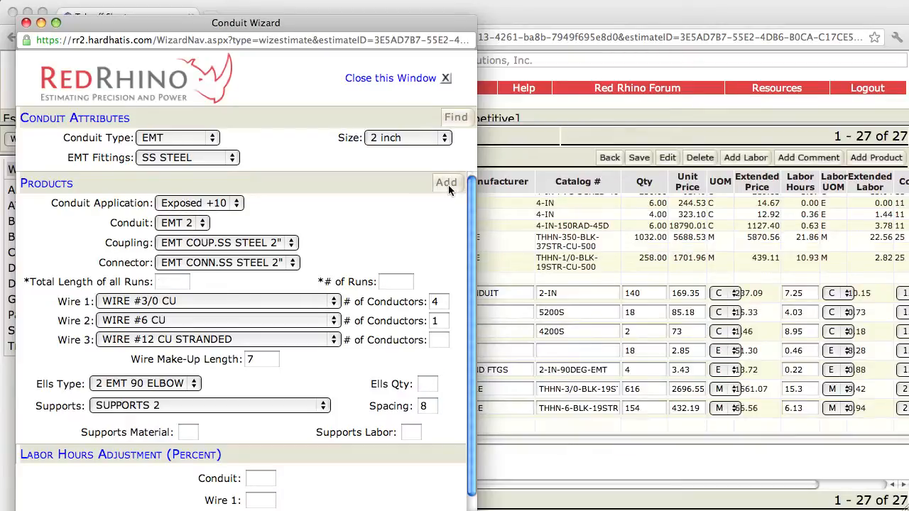
{"action": "left_click", "coordinate": [445, 79]}
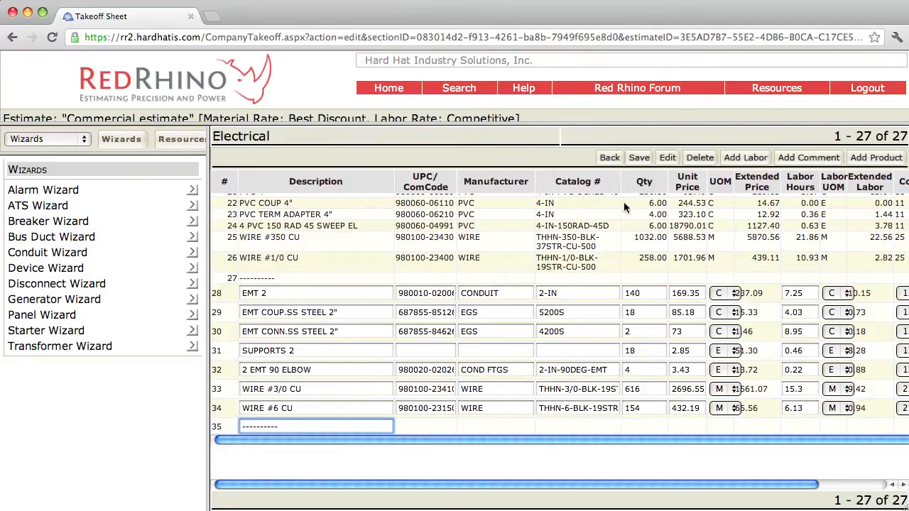
Save the take-off and find products for 3/4 inch EMT conduit with SS STEEL fittings in the Conduit Wizard.
{"action": "left_click", "coordinate": [639, 159]}
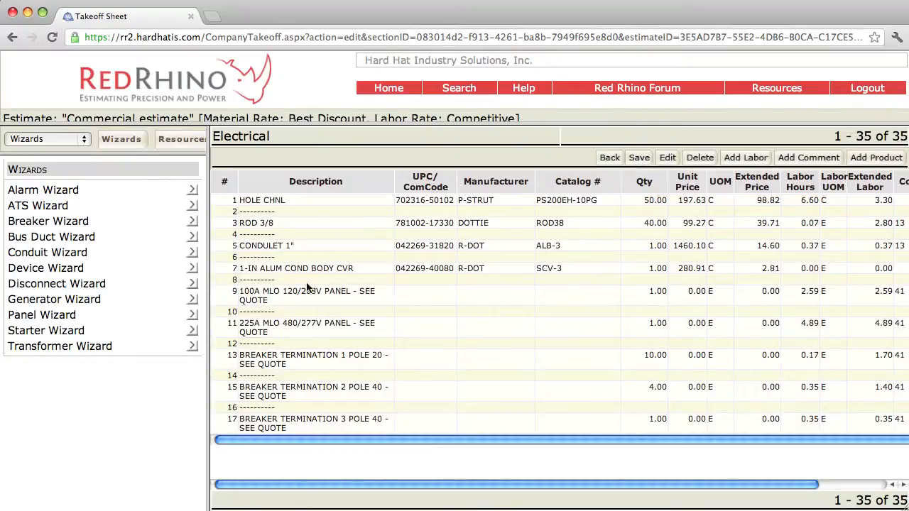
{"action": "left_click", "coordinate": [192, 254]}
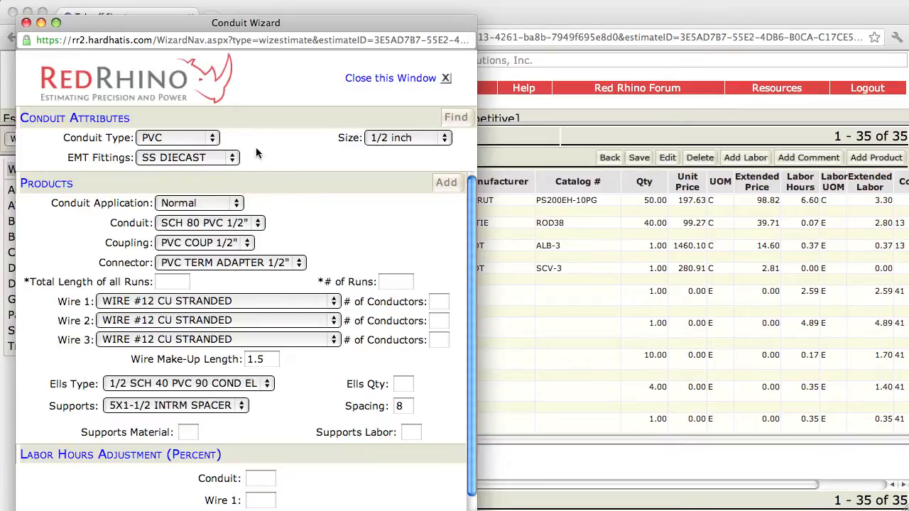
{"action": "left_click", "coordinate": [213, 140]}
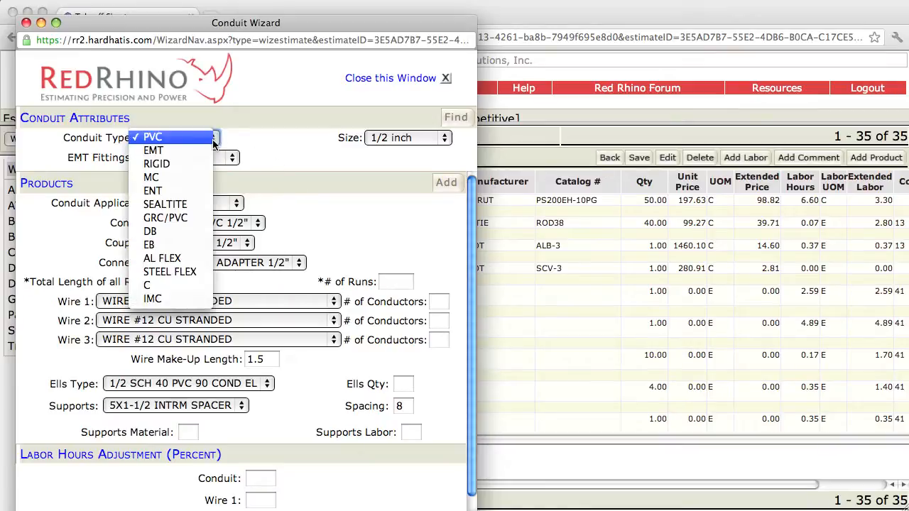
{"action": "left_click", "coordinate": [201, 150]}
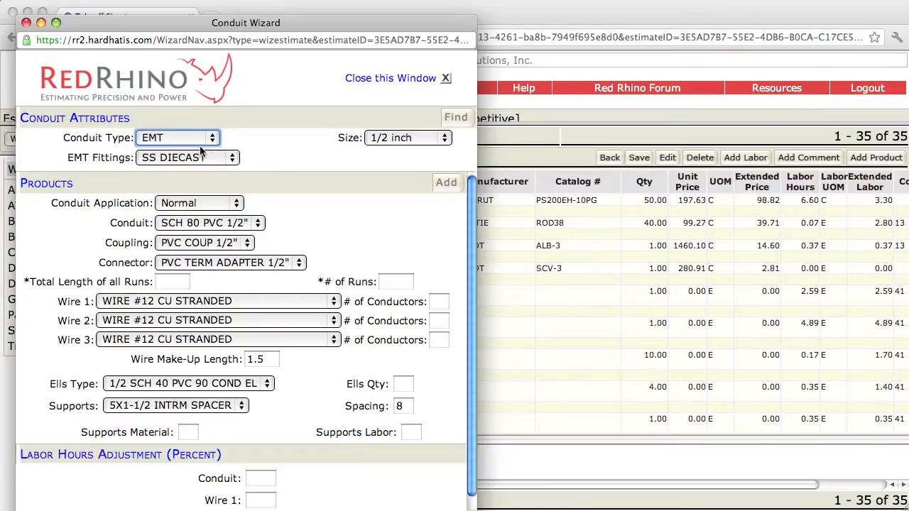
{"action": "left_click", "coordinate": [407, 139]}
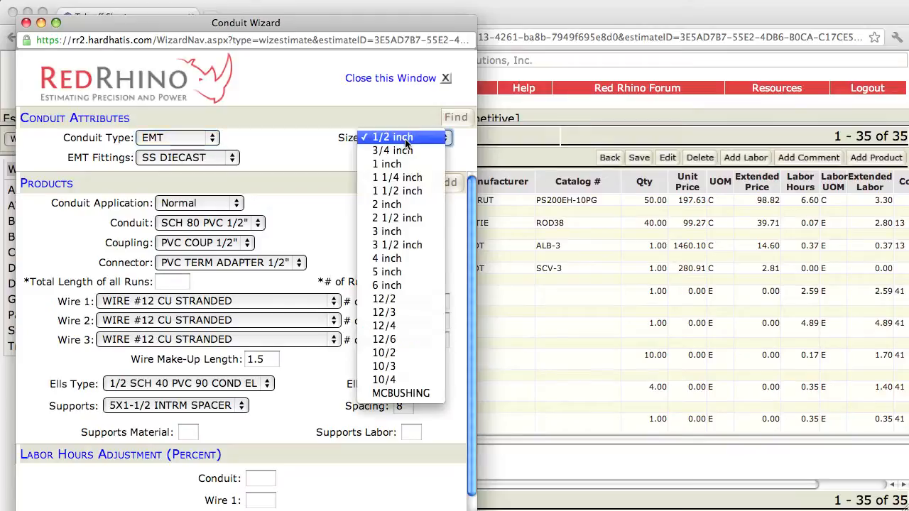
{"action": "left_click", "coordinate": [402, 150]}
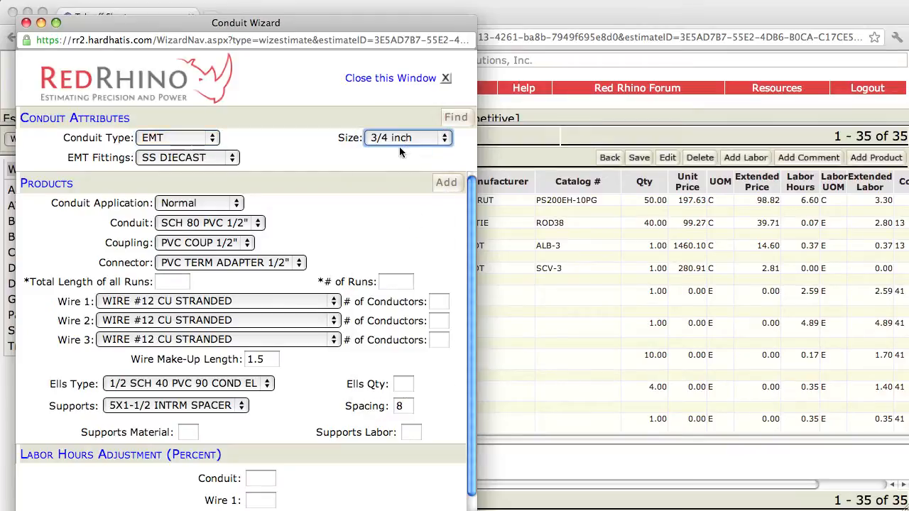
{"action": "left_click", "coordinate": [229, 159]}
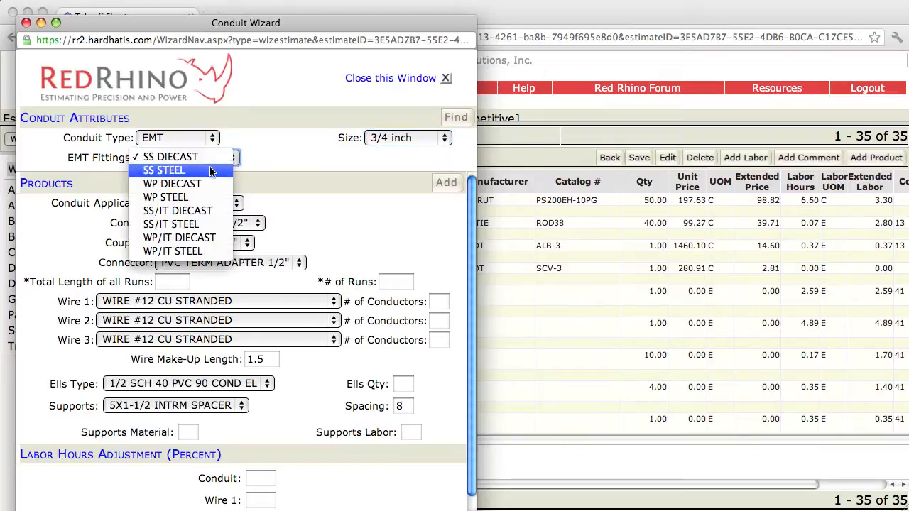
{"action": "left_click", "coordinate": [211, 171]}
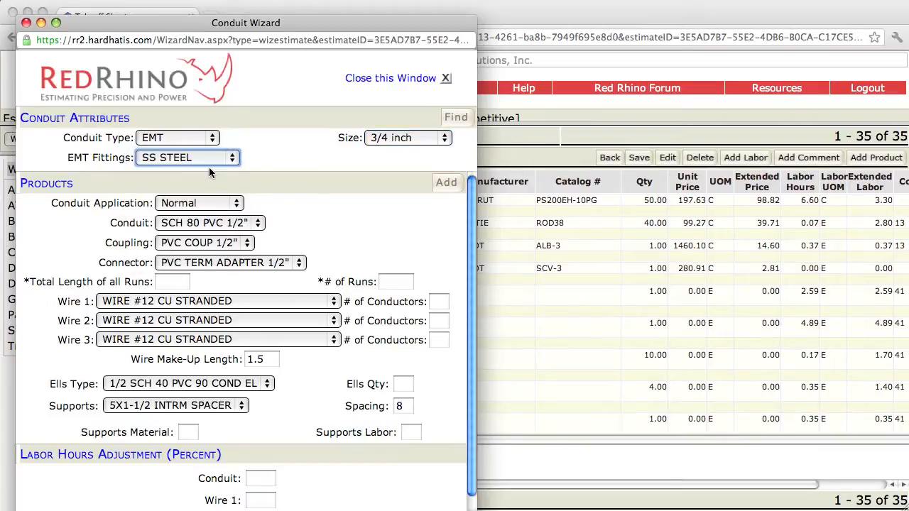
{"action": "left_click", "coordinate": [460, 117]}
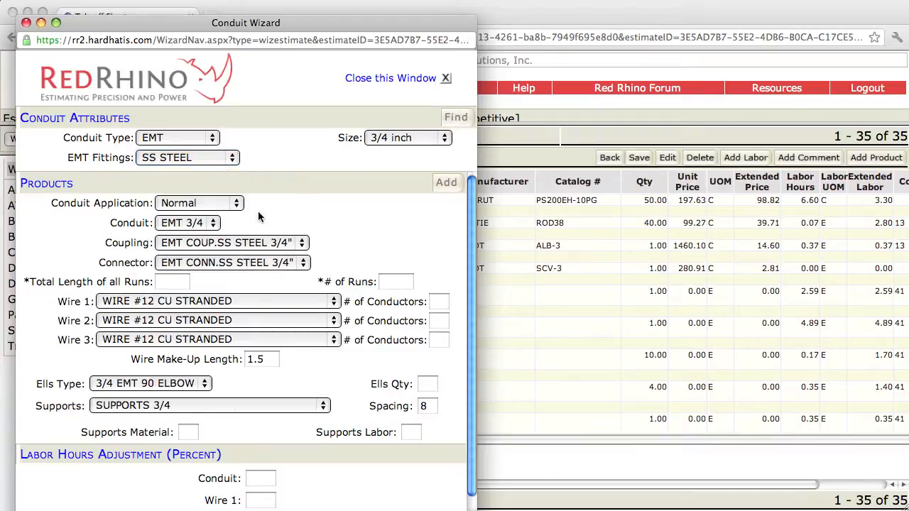
Set the conduit application to Exposed +10, with a total length of all runs of 1870 and 22 runs.
{"action": "left_click", "coordinate": [241, 204]}
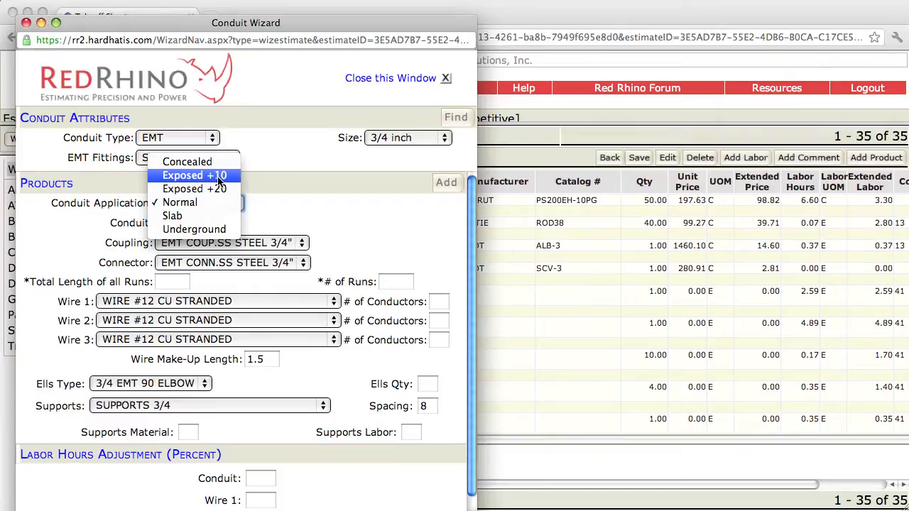
{"action": "left_click", "coordinate": [219, 176]}
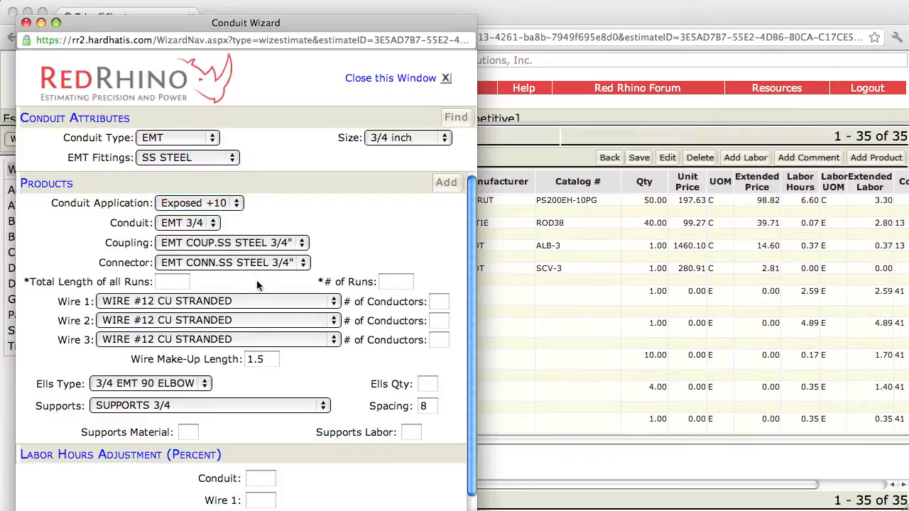
{"action": "left_click", "coordinate": [160, 282]}
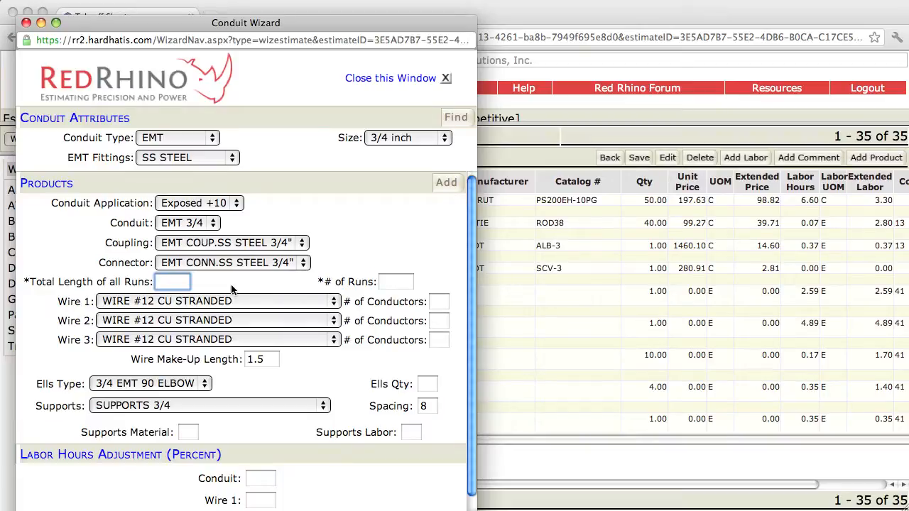
{"action": "type", "text": "1870"}
{"action": "left_click", "coordinate": [388, 282]}
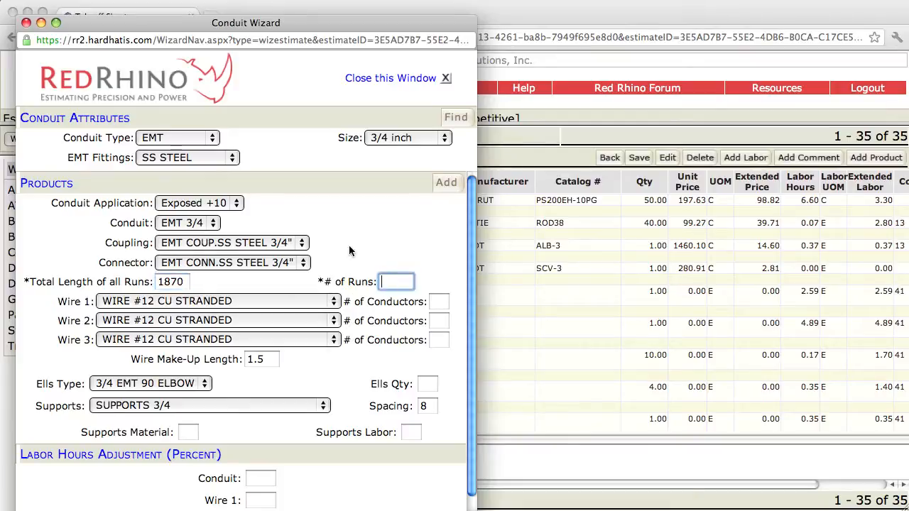
{"action": "type", "text": "22"}
Set 5 conductors for Wire 1, WIRE #12 CU STRANDED, and a wire make-up length of 3.5.
{"action": "left_click", "coordinate": [441, 302]}
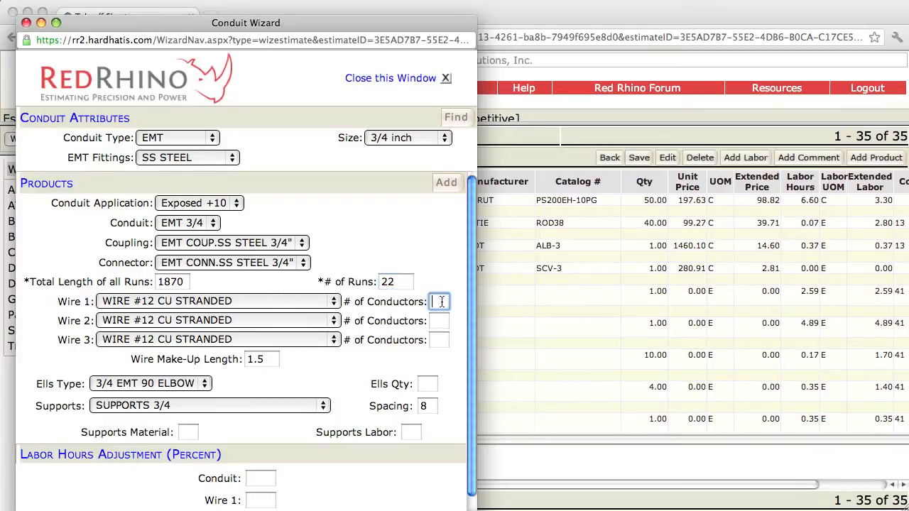
{"action": "type", "text": "5"}
{"action": "double_click", "coordinate": [264, 358]}
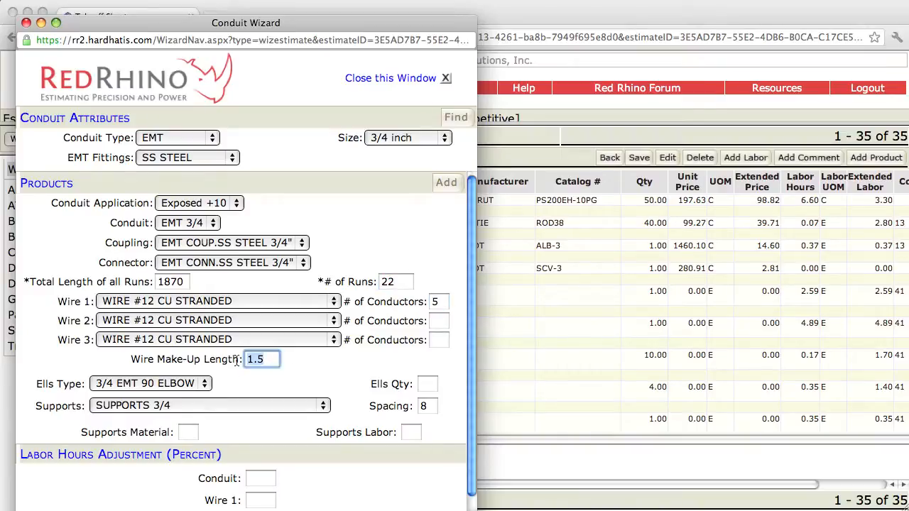
{"action": "type", "text": "3.5"}
Add the 3/4 inch EMT conduit run to the Electrical take-off, close the wizard and save the take-off.
{"action": "left_click", "coordinate": [446, 185]}
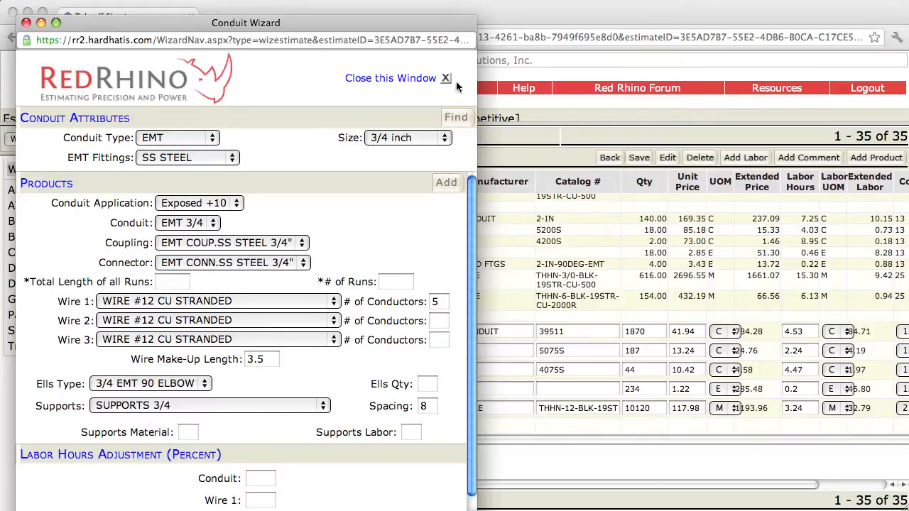
{"action": "left_click", "coordinate": [445, 79]}
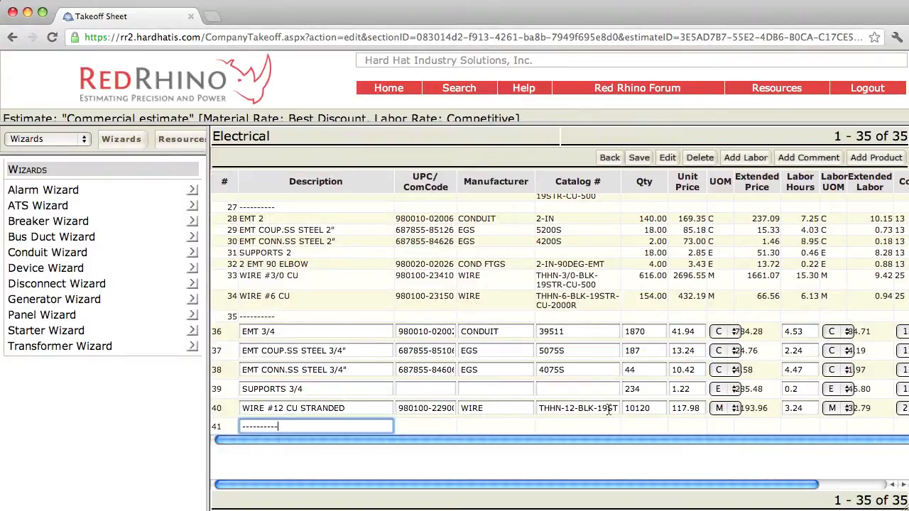
{"action": "double_click", "coordinate": [639, 408]}
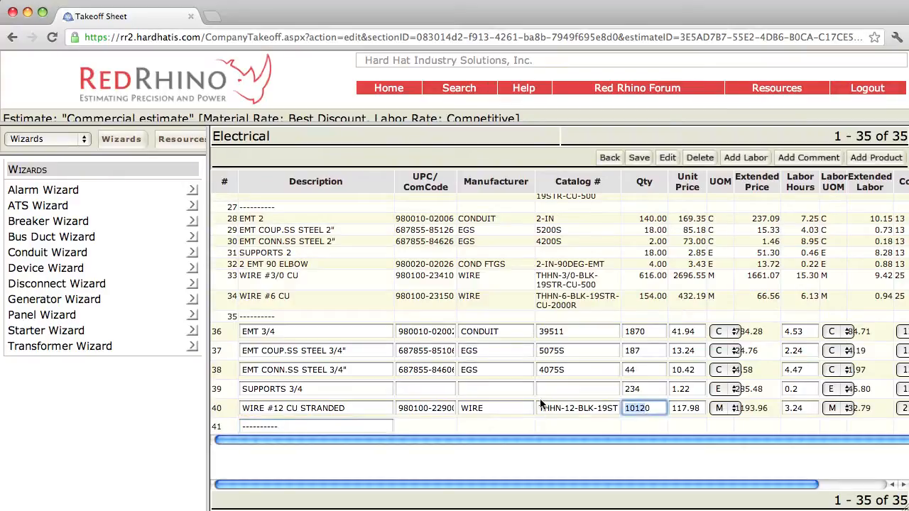
{"action": "left_click", "coordinate": [637, 159]}
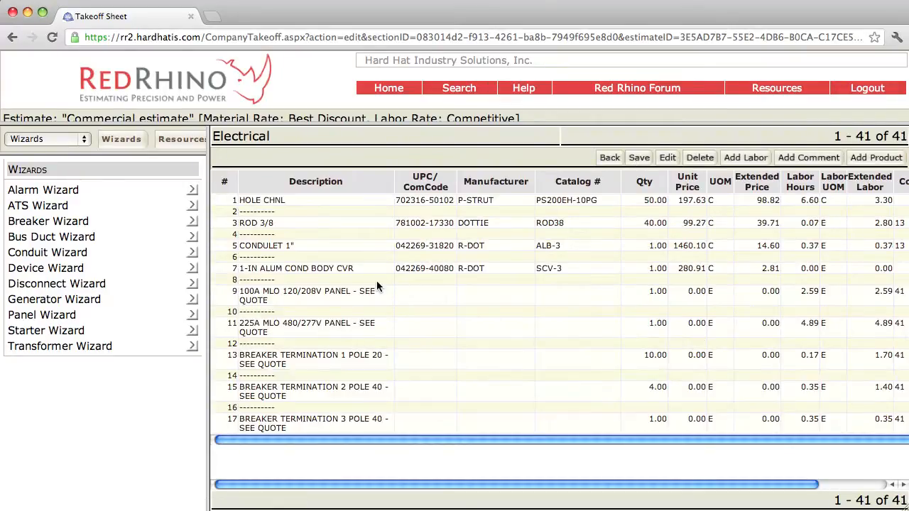
Find products for conduit type MC, size 12/2, in the Conduit Wizard and set the conduit application to Exposed +10.
{"action": "left_click", "coordinate": [192, 253]}
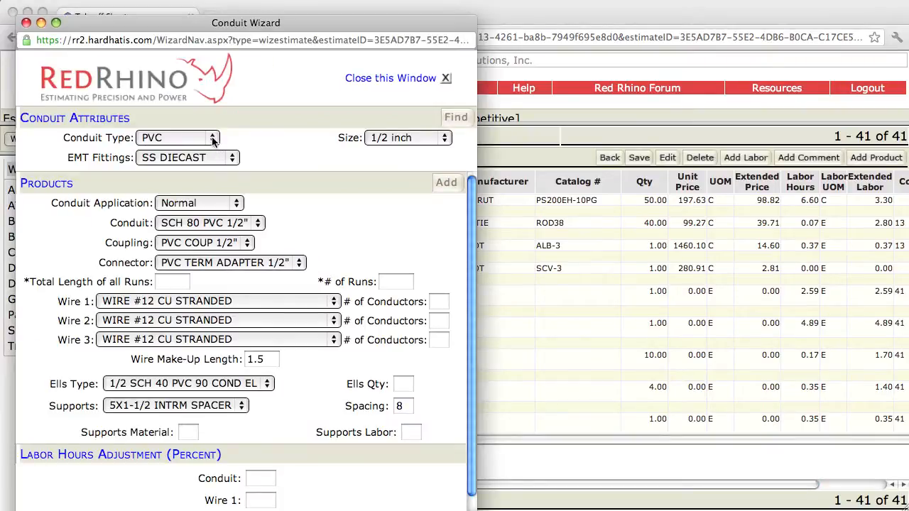
{"action": "left_click", "coordinate": [213, 139]}
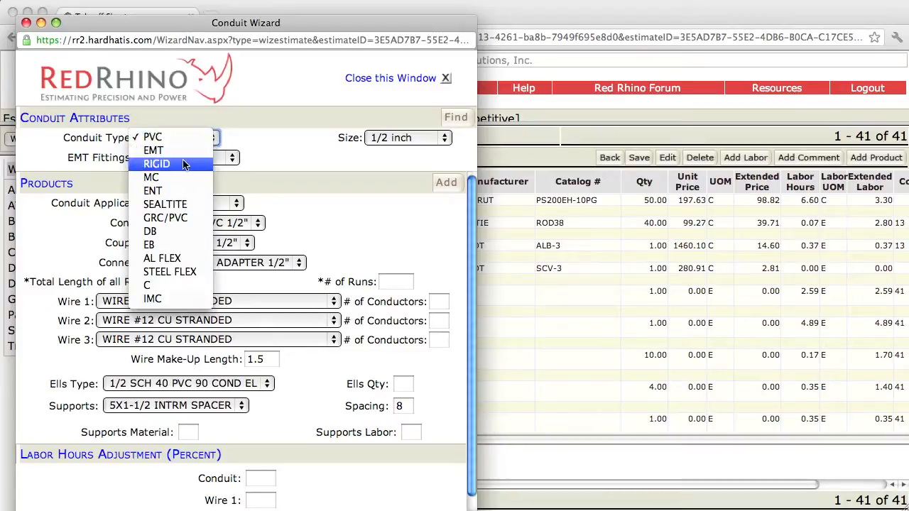
{"action": "left_click", "coordinate": [178, 179]}
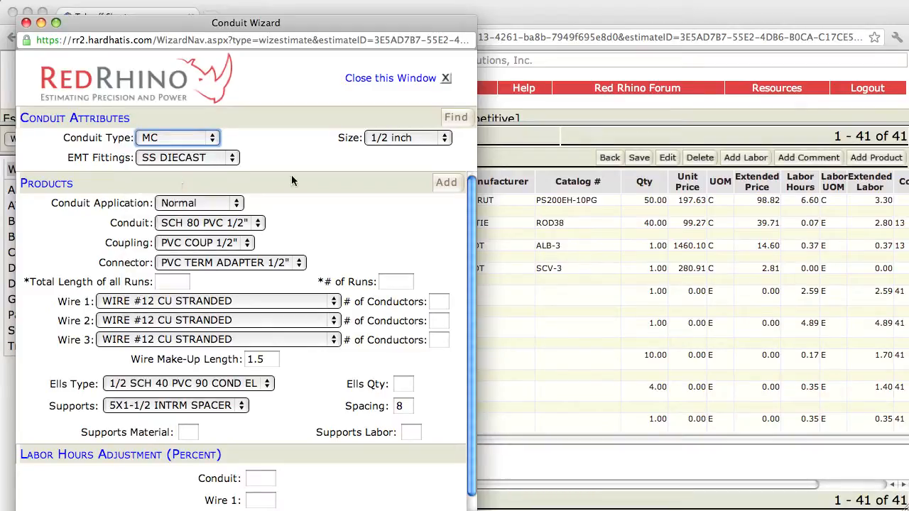
{"action": "left_click", "coordinate": [446, 140]}
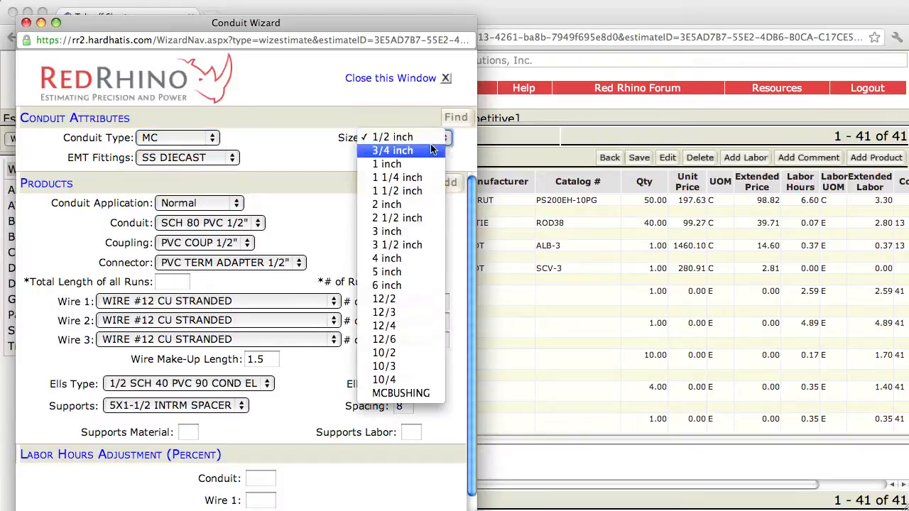
{"action": "left_click", "coordinate": [405, 302]}
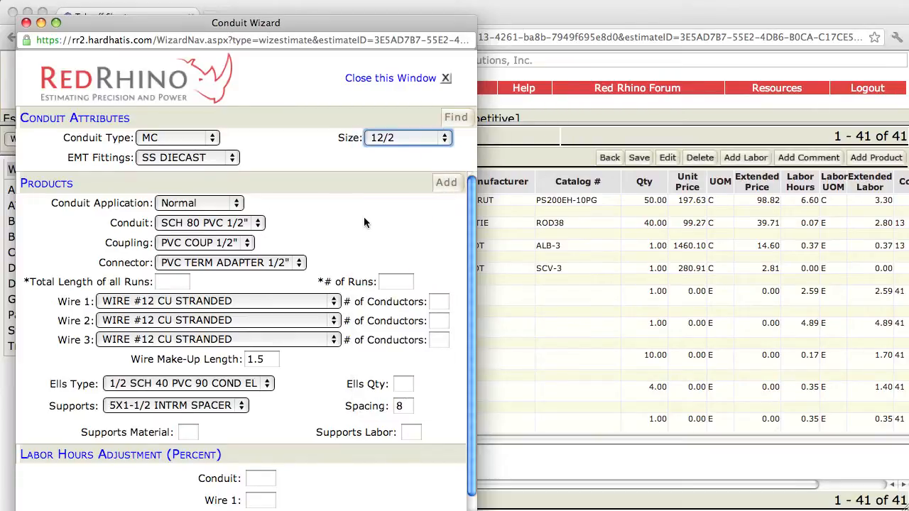
{"action": "left_click", "coordinate": [237, 205]}
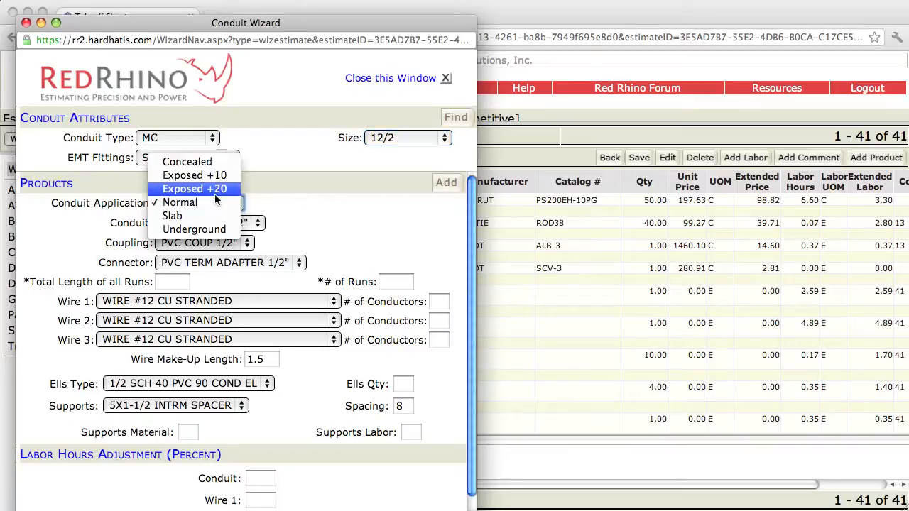
{"action": "left_click", "coordinate": [216, 175]}
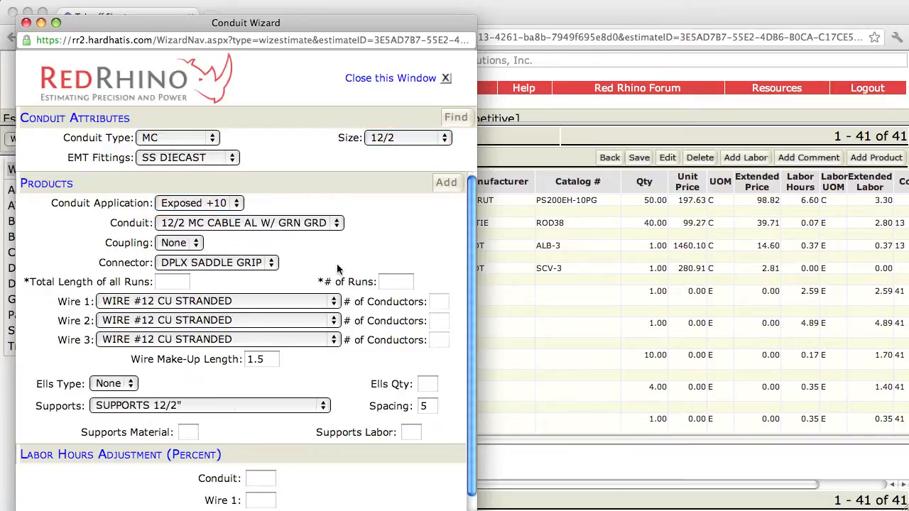
Set the MC cable's total length of all runs to 1500 and the number of runs to 32.
{"action": "left_click", "coordinate": [161, 279]}
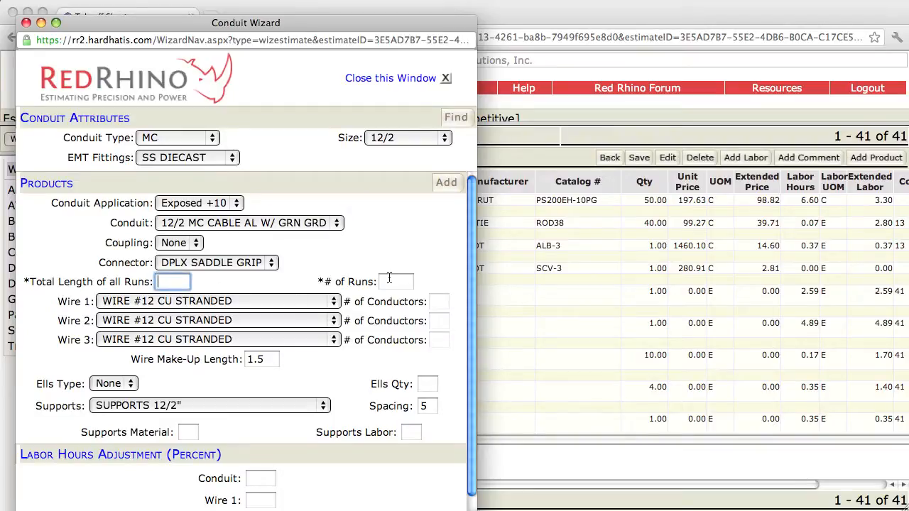
{"action": "left_click", "coordinate": [163, 283]}
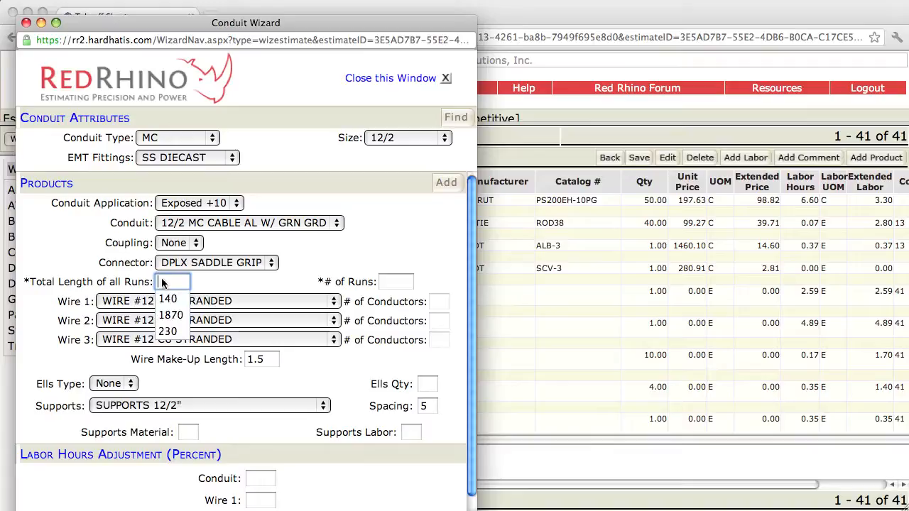
{"action": "type", "text": "1500"}
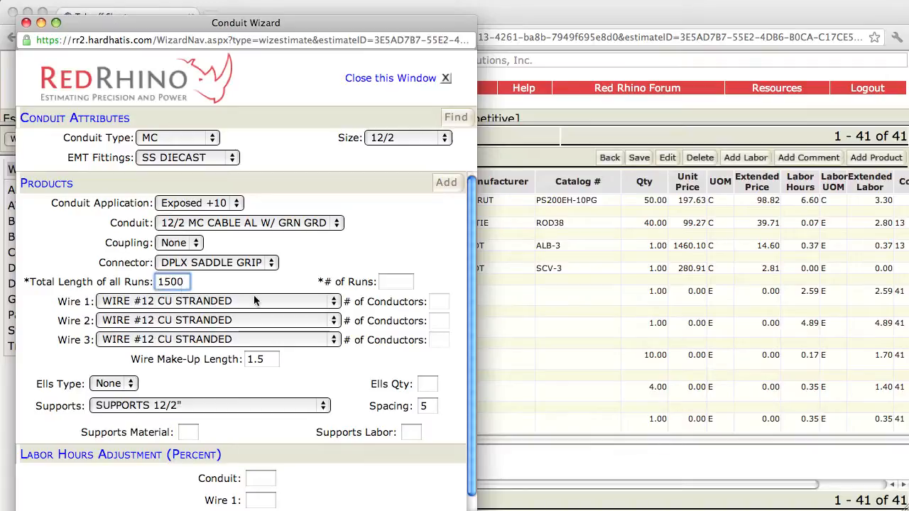
{"action": "left_click", "coordinate": [392, 282]}
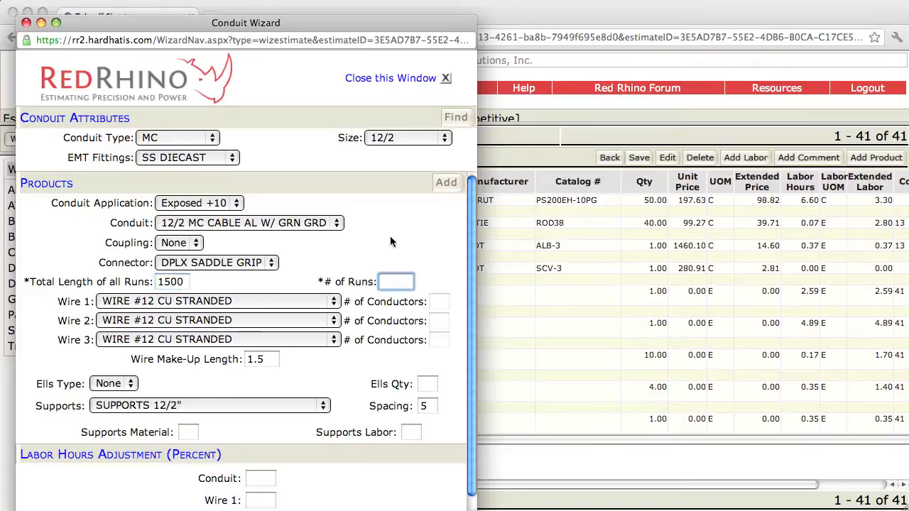
{"action": "type", "text": "32"}
Add the 12/2 MC cable run to the Electrical take-off, close the wizard and save the take-off.
{"action": "left_click", "coordinate": [446, 183]}
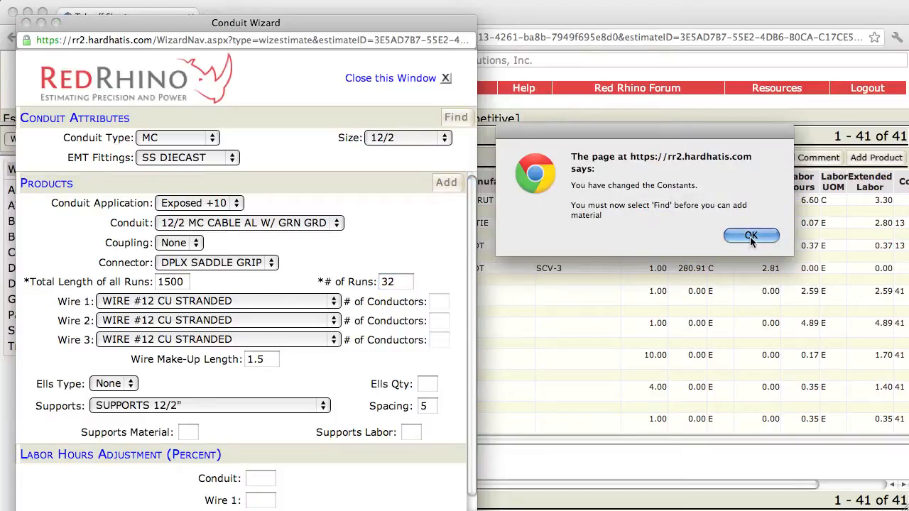
{"action": "left_click", "coordinate": [750, 237]}
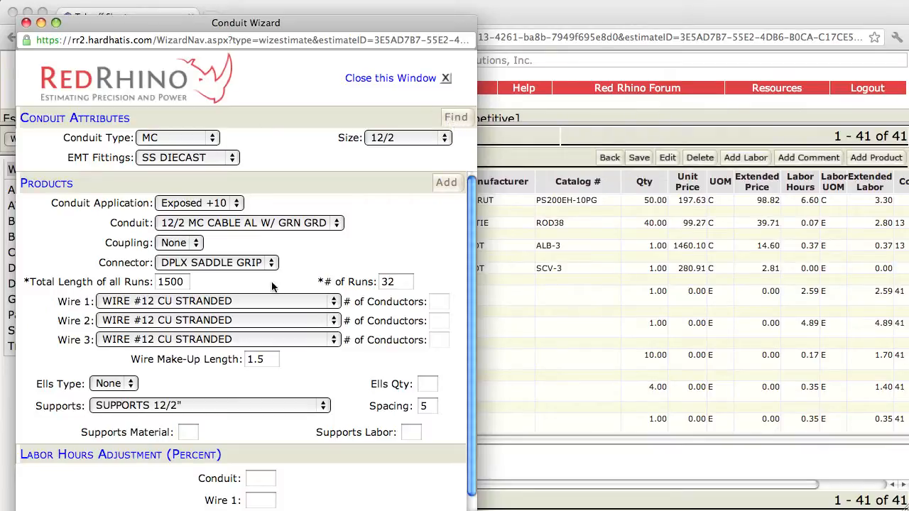
{"action": "left_click", "coordinate": [436, 182]}
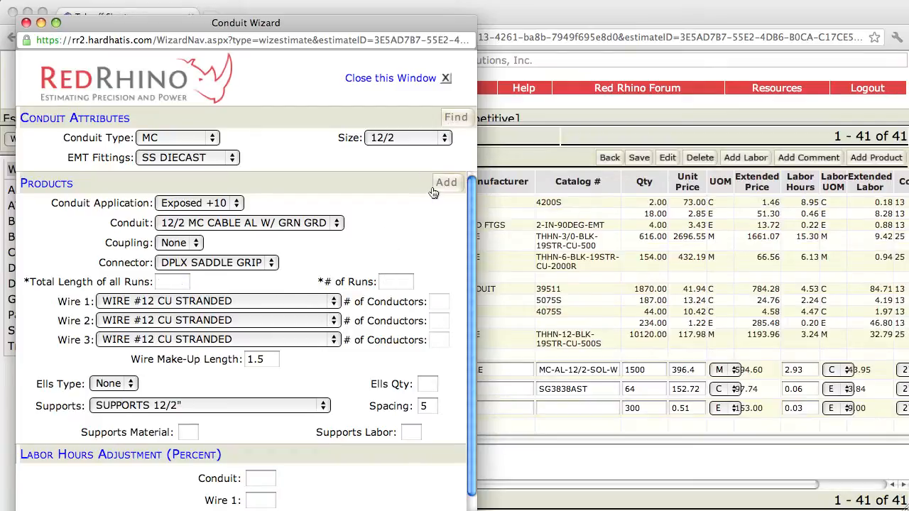
{"action": "left_click", "coordinate": [447, 80]}
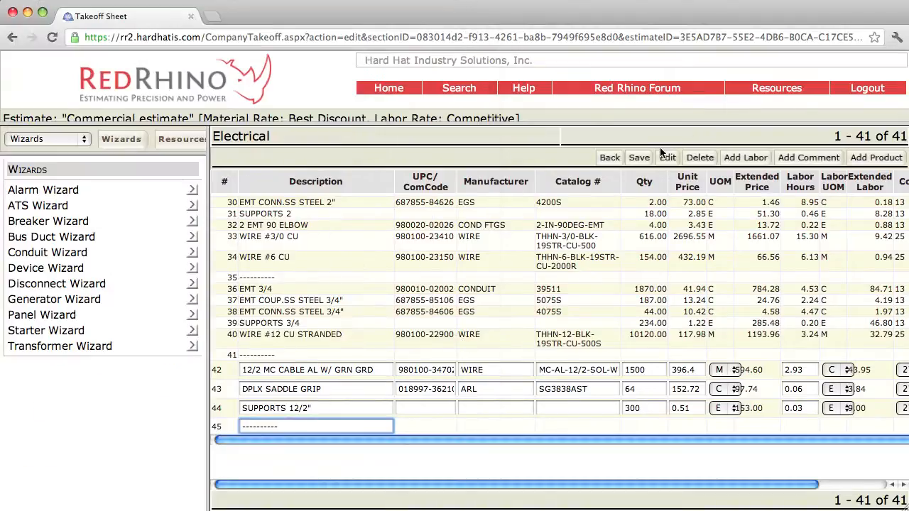
{"action": "left_click", "coordinate": [638, 157]}
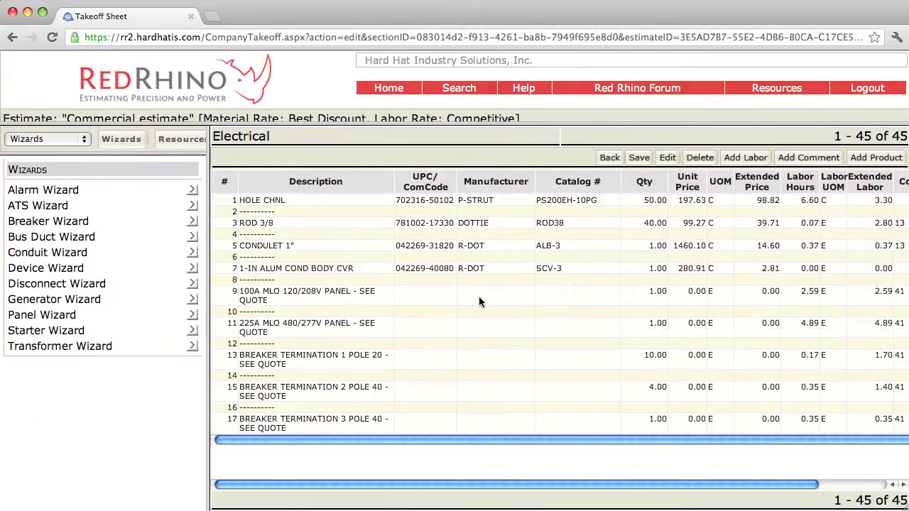
{"action": "scroll", "coordinate": [549, 281], "scroll_direction": "down", "scroll_amount": 10}
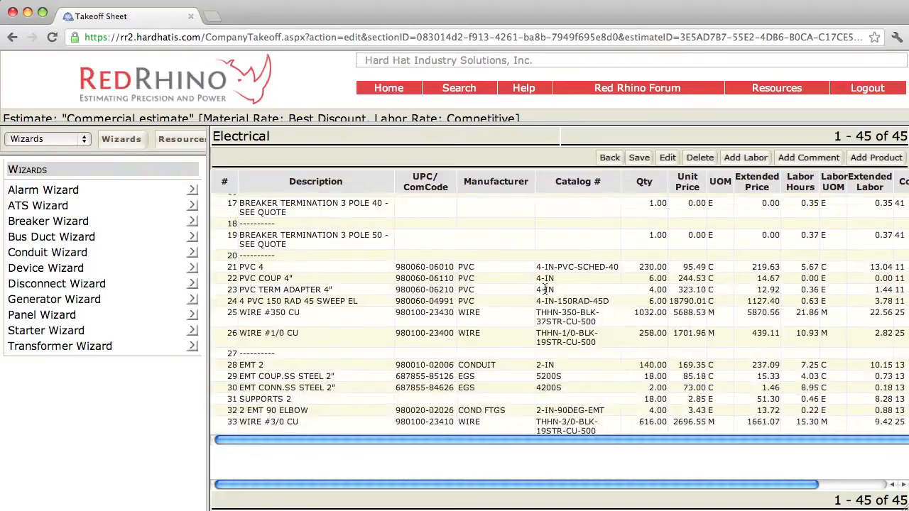
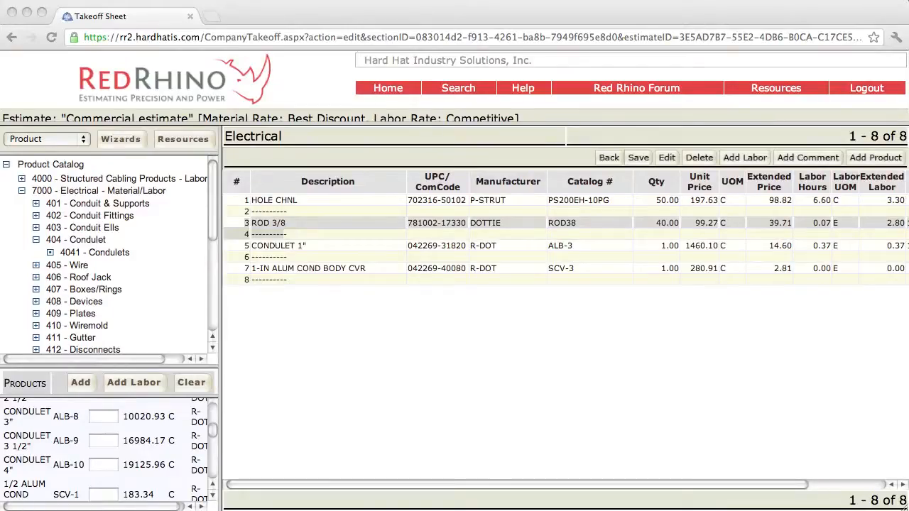
{"action": "left_click", "coordinate": [157, 59]}
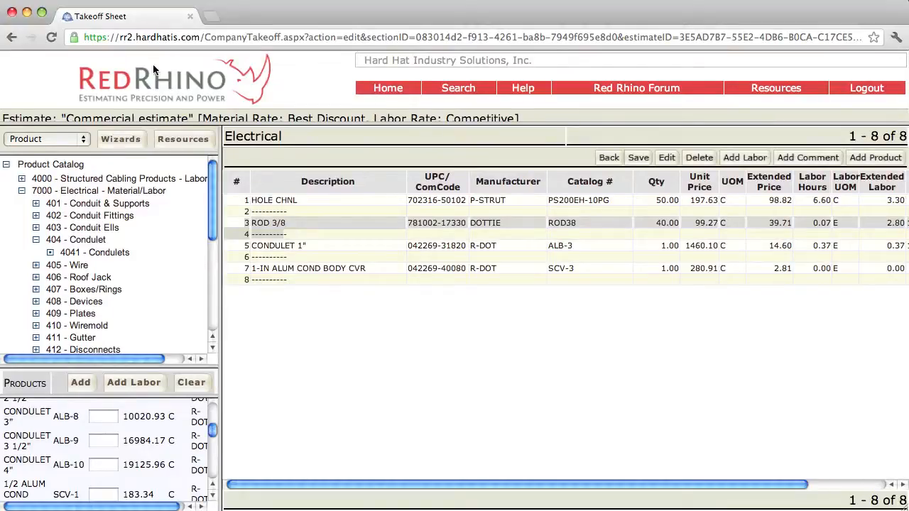
List the products of 11005 - Panels under 8000 - Electrical - Labor Only and widen the catalog pane.
{"action": "left_click", "coordinate": [22, 191]}
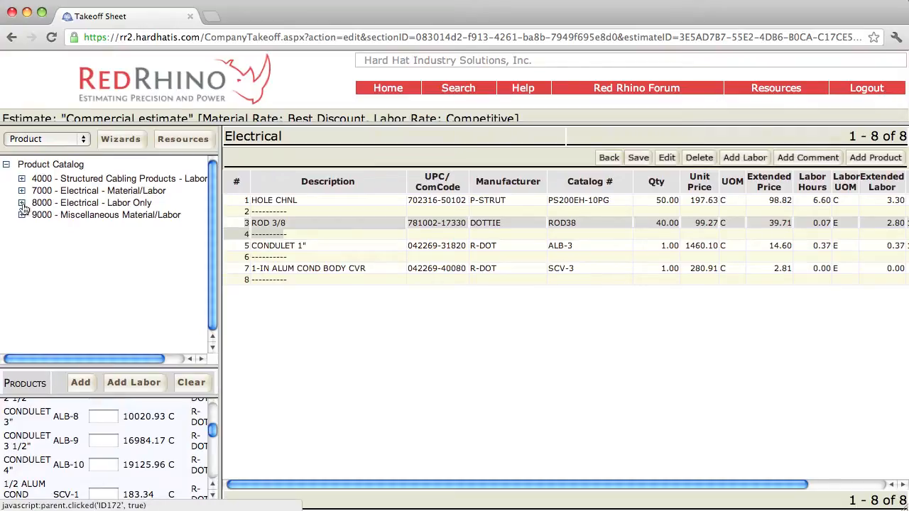
{"action": "left_click", "coordinate": [22, 204]}
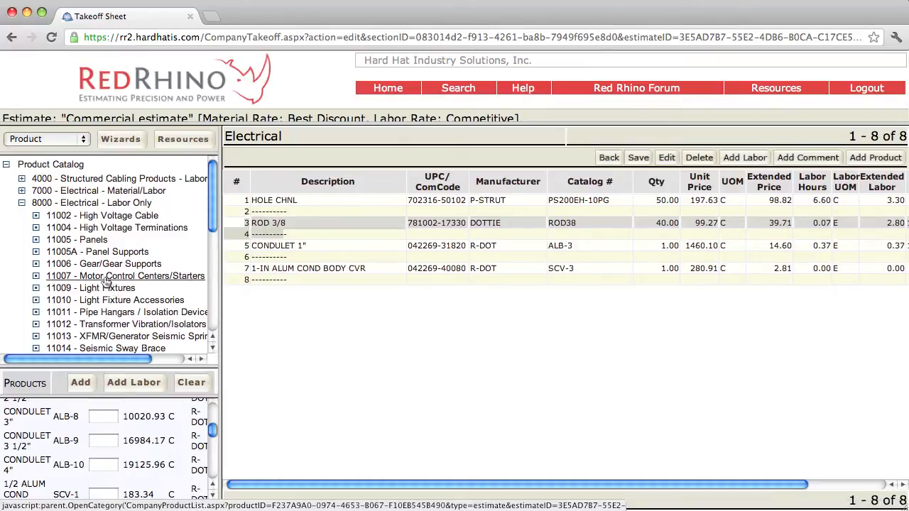
{"action": "left_click", "coordinate": [93, 240]}
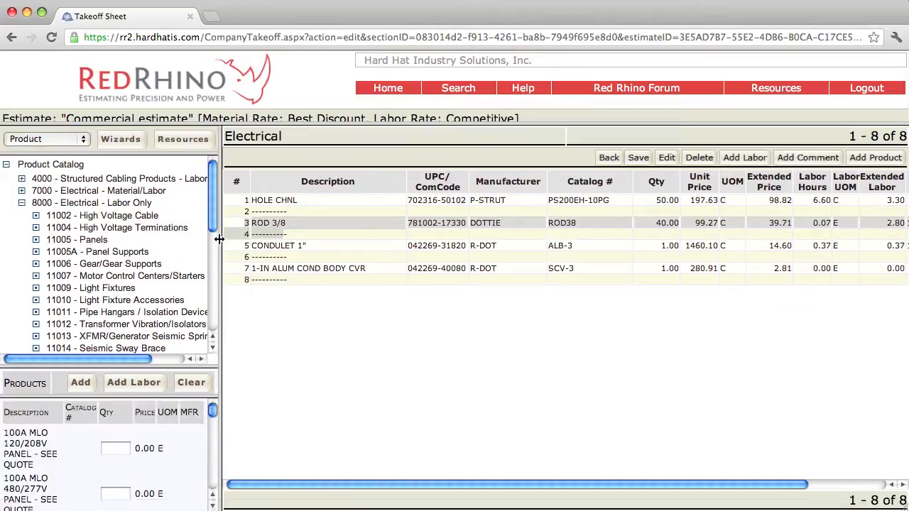
{"action": "left_click_drag", "start_coordinate": [219, 240], "coordinate": [513, 256]}
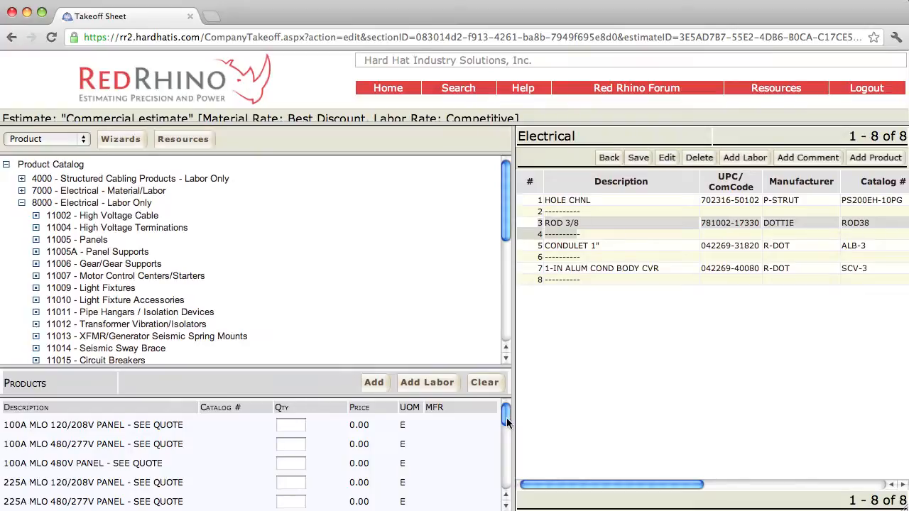
Enter quantity 1 for the 100A MLO 120/208V panel and quantity 1 for the 225A MLO 480/277V panel.
{"action": "mouse_move", "coordinate": [507, 422]}
{"action": "left_mouse_down"}
{"action": "mouse_move", "coordinate": [503, 458]}
{"action": "mouse_move", "coordinate": [508, 420]}
{"action": "left_mouse_up"}
{"action": "left_click", "coordinate": [286, 425]}
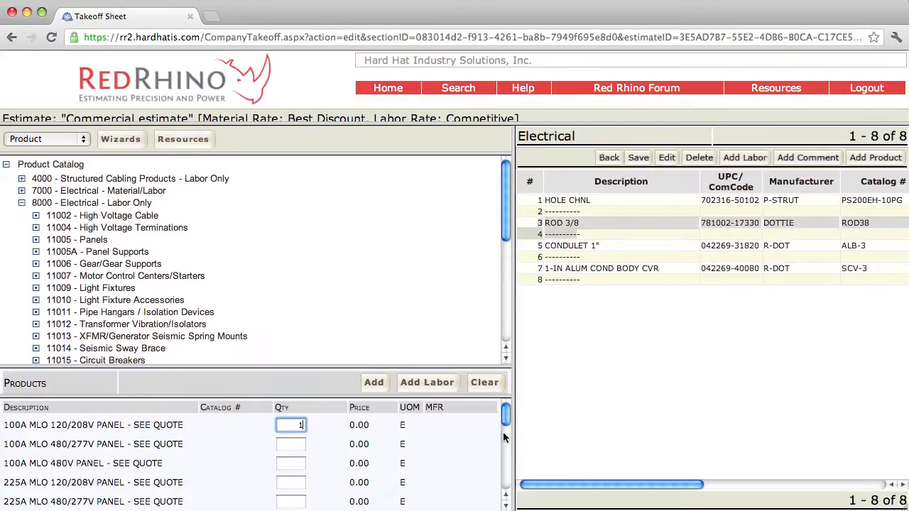
{"action": "left_click_drag", "start_coordinate": [506, 420], "coordinate": [506, 432]}
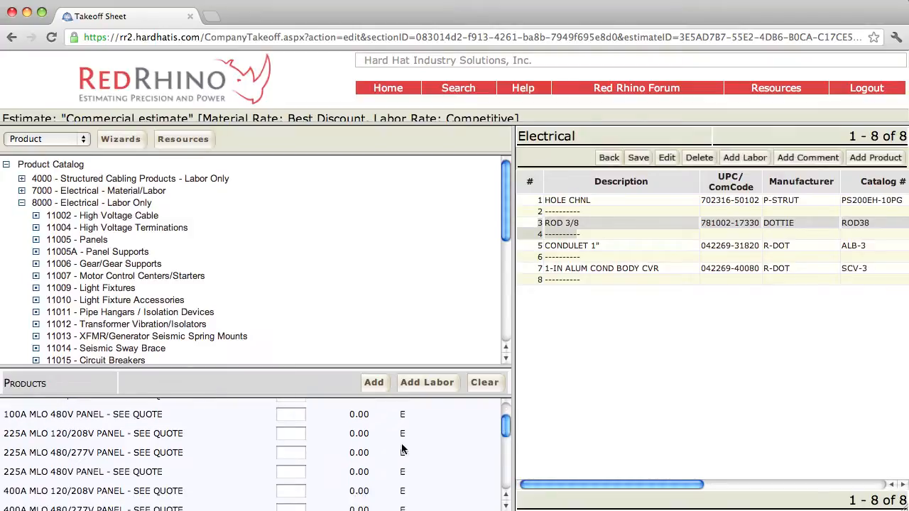
{"action": "left_click", "coordinate": [297, 455]}
{"action": "type", "text": "1"}
Add the two panels to the Electrical take-off, widen the take-off pane and save the take-off.
{"action": "left_click", "coordinate": [375, 389]}
{"action": "left_click_drag", "start_coordinate": [514, 316], "coordinate": [113, 253]}
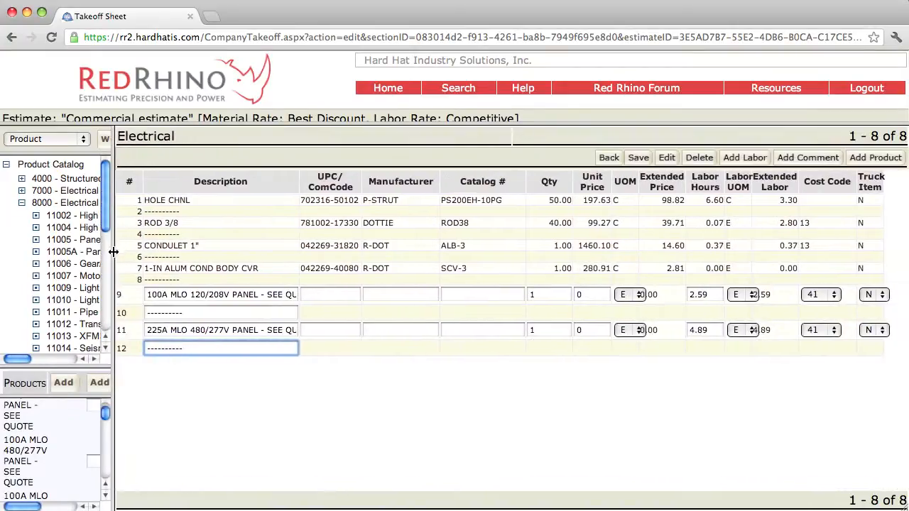
{"action": "left_click", "coordinate": [638, 157]}
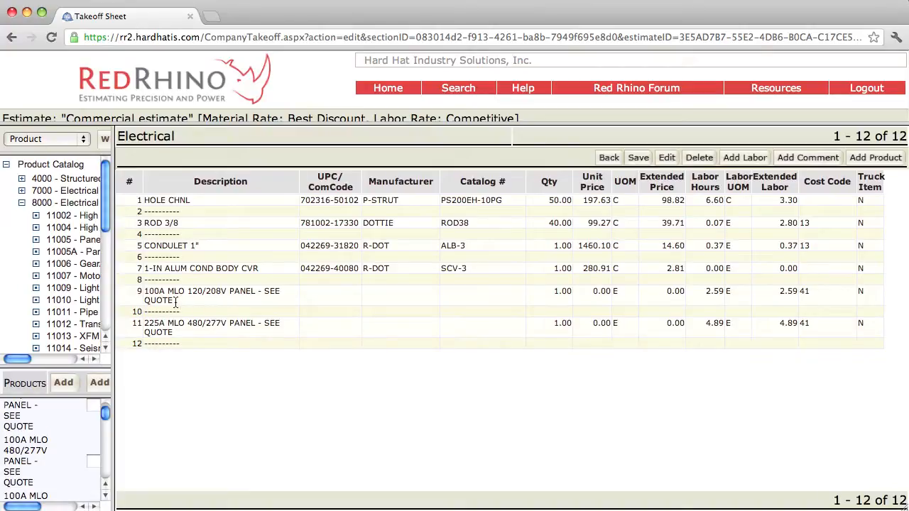
{"action": "left_click_drag", "start_coordinate": [174, 301], "coordinate": [146, 294]}
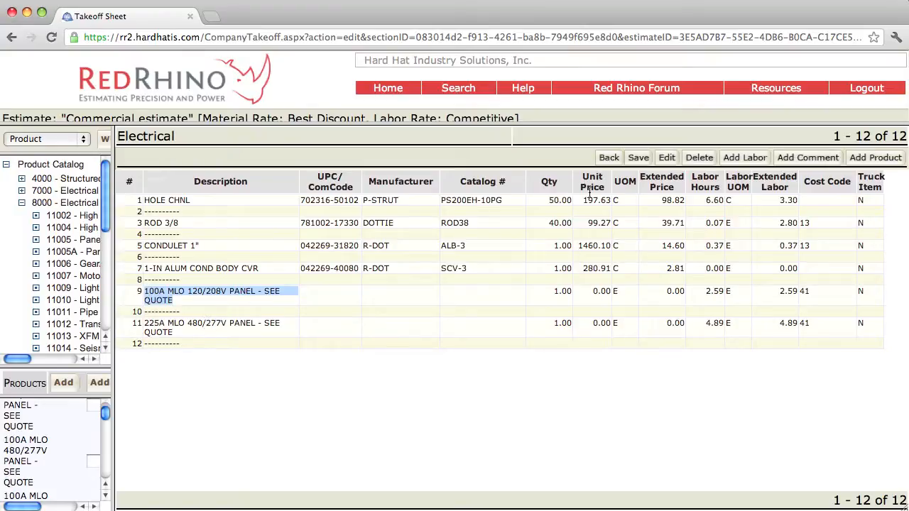
{"action": "left_click", "coordinate": [638, 159]}
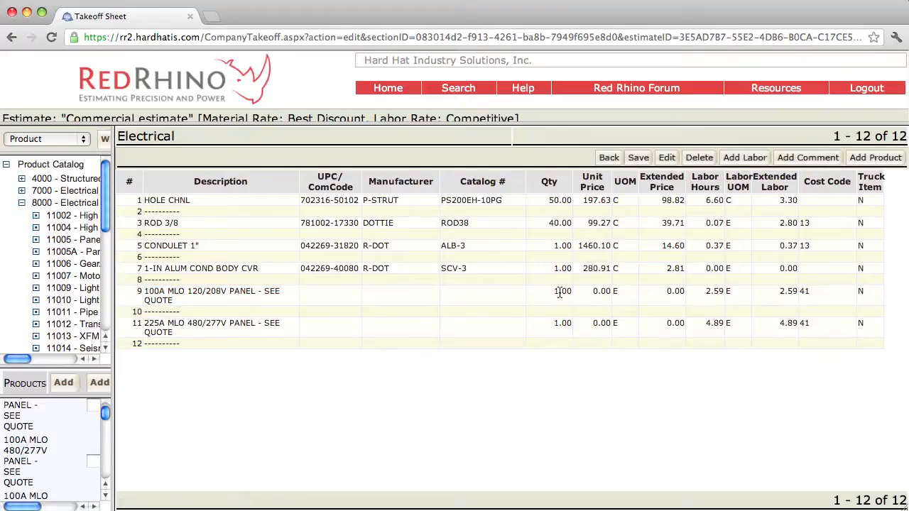
{"action": "left_click", "coordinate": [600, 297]}
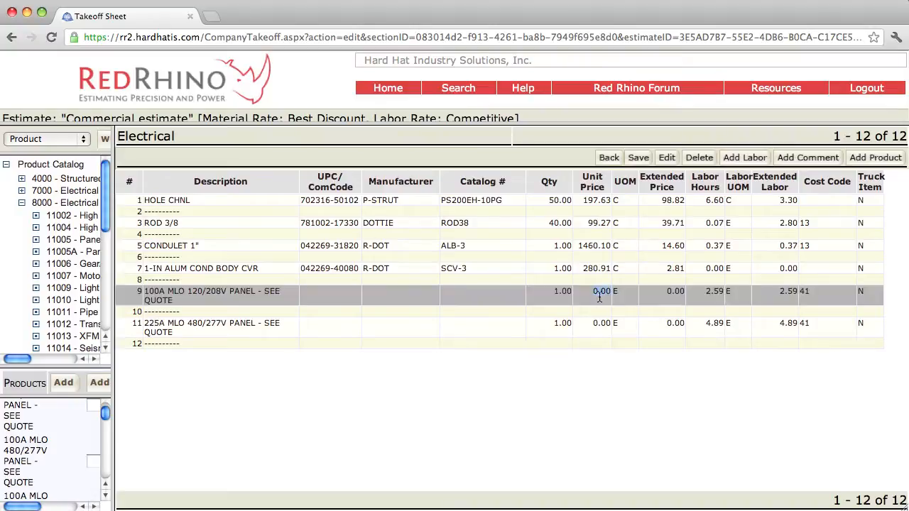
{"action": "left_click", "coordinate": [639, 157]}
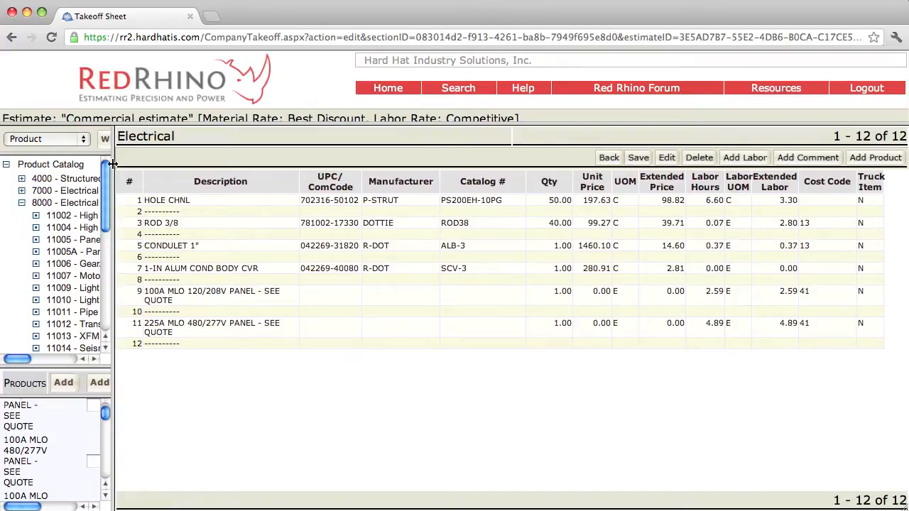
List the products of 11015 - Circuit Breakers from the labor-only catalog and widen the catalog pane to show them in full.
{"action": "left_click_drag", "start_coordinate": [113, 164], "coordinate": [300, 182]}
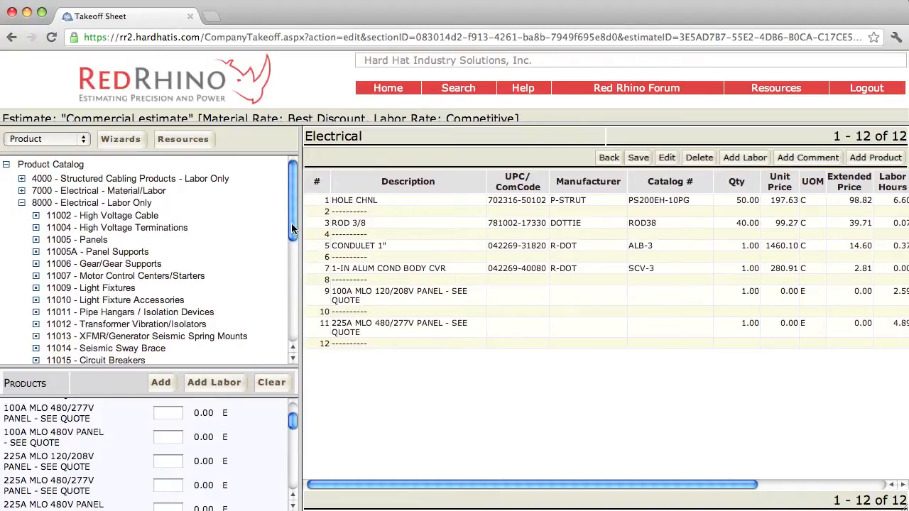
{"action": "left_click_drag", "start_coordinate": [291, 224], "coordinate": [289, 299]}
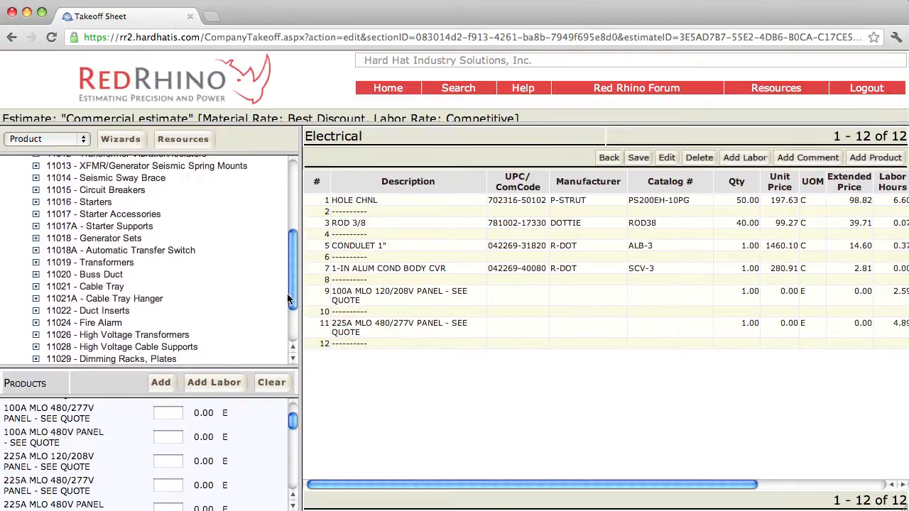
{"action": "left_click", "coordinate": [103, 193]}
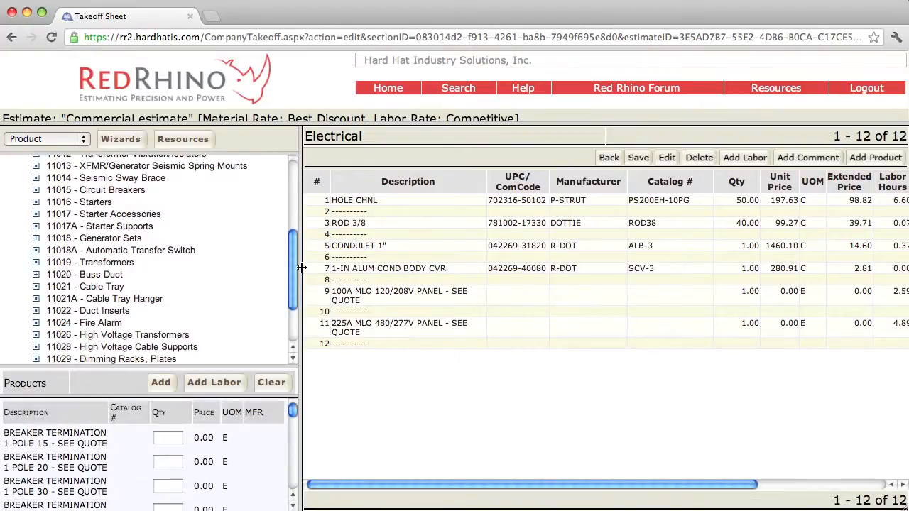
{"action": "left_click_drag", "start_coordinate": [302, 268], "coordinate": [601, 247]}
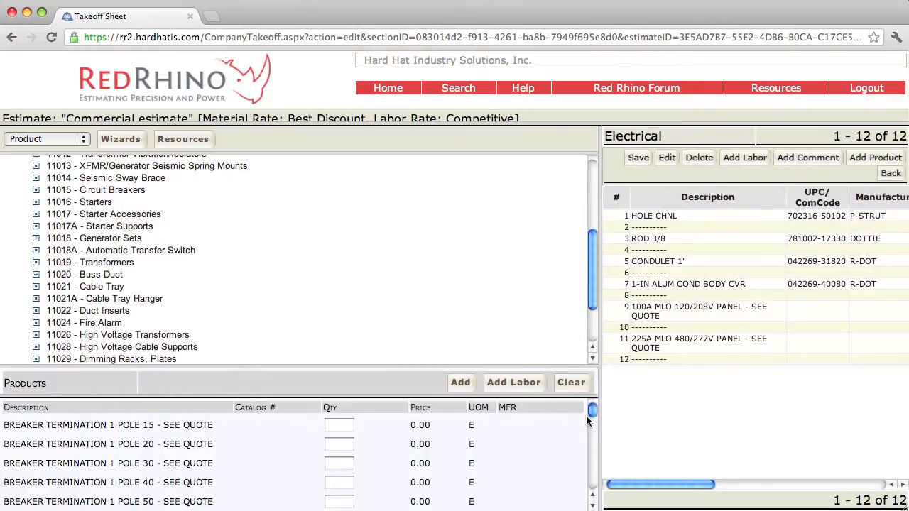
{"action": "left_click_drag", "start_coordinate": [593, 415], "coordinate": [595, 448]}
{"action": "left_click_drag", "start_coordinate": [595, 458], "coordinate": [592, 323]}
{"action": "left_click_drag", "start_coordinate": [600, 291], "coordinate": [600, 244]}
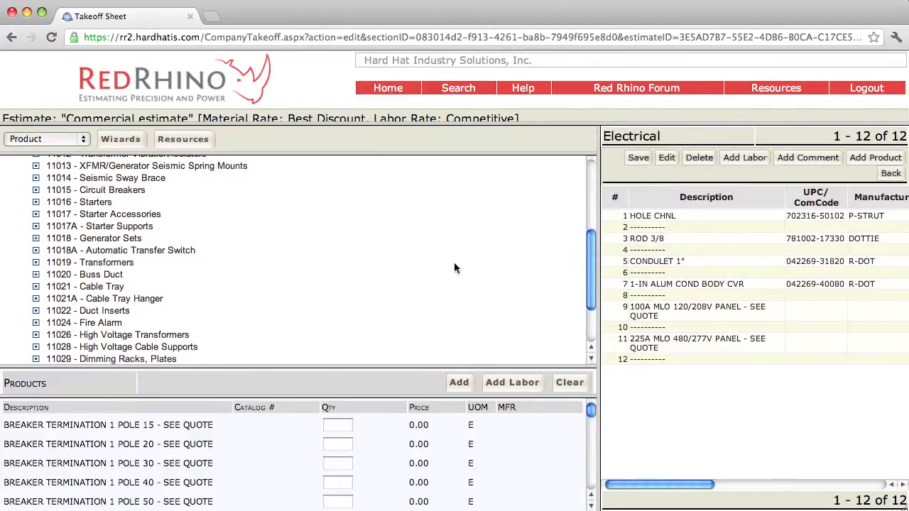
Enter quantity 10 for the 1 pole 20 breaker termination and quantity 4 for the 2 pole 40 breaker termination.
{"action": "left_click", "coordinate": [337, 446]}
{"action": "type", "text": "10"}
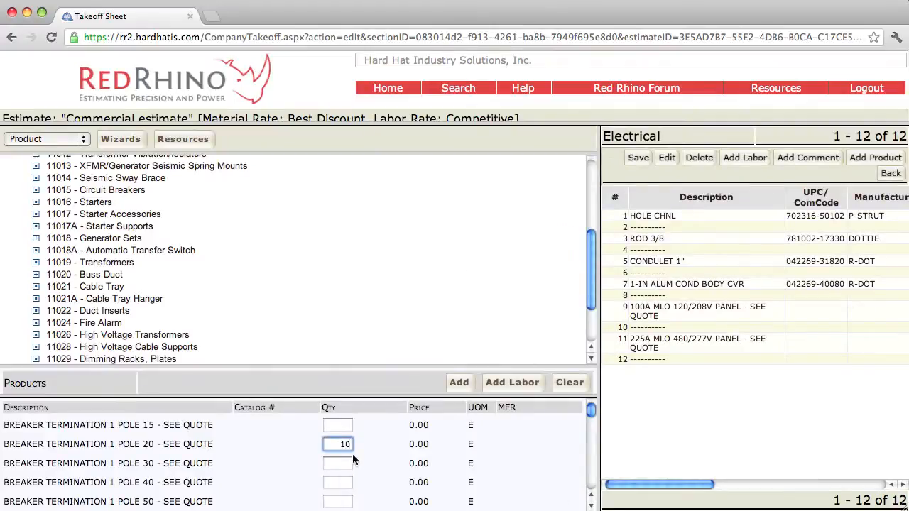
{"action": "left_click_drag", "start_coordinate": [590, 416], "coordinate": [587, 430]}
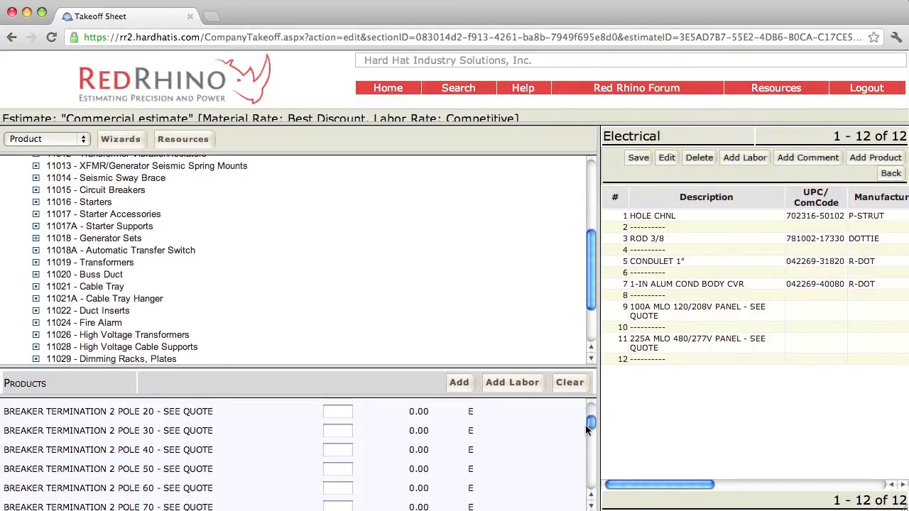
{"action": "left_click", "coordinate": [334, 453]}
{"action": "type", "text": "4"}
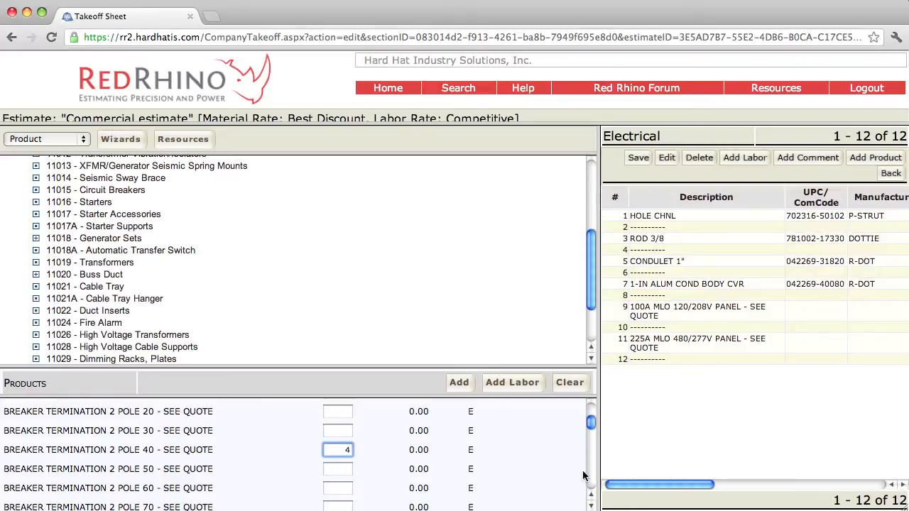
Enter quantity 1 for each of the 3 pole 40 and 3 pole 50 breaker terminations.
{"action": "left_click_drag", "start_coordinate": [591, 424], "coordinate": [590, 446]}
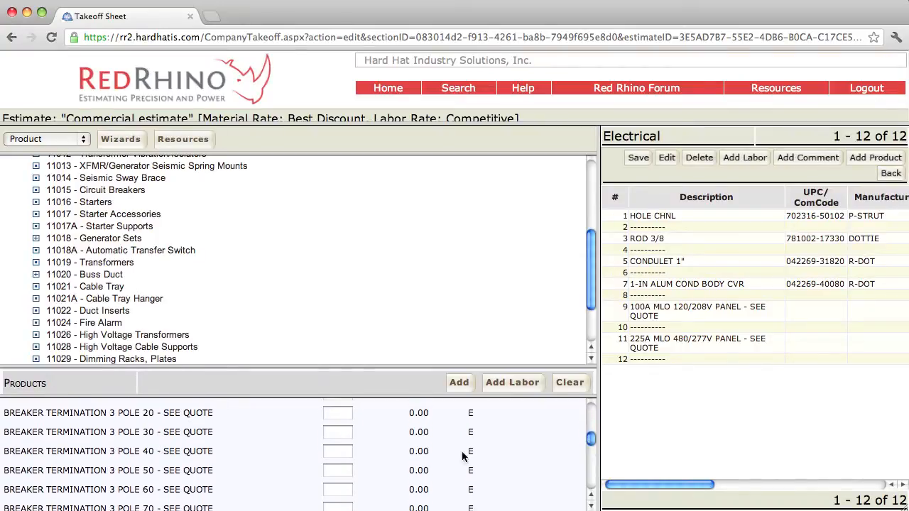
{"action": "left_click", "coordinate": [337, 450]}
{"action": "type", "text": "1"}
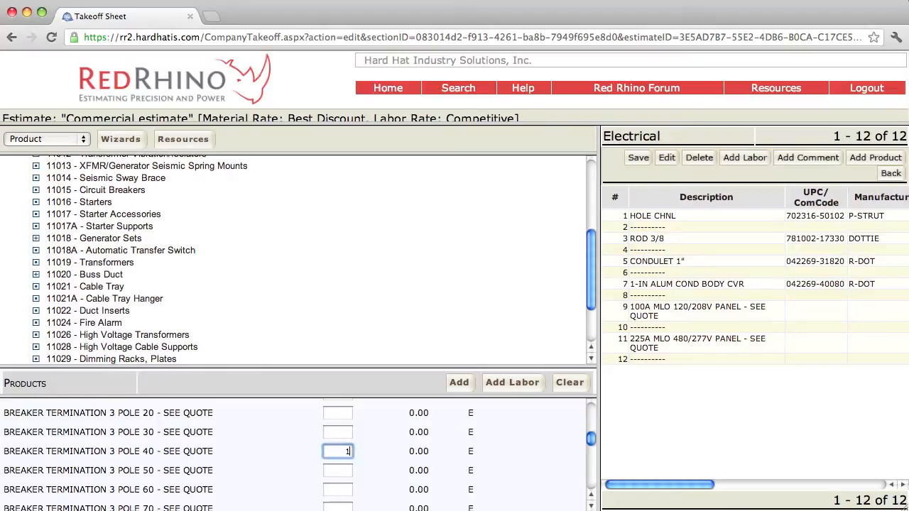
{"action": "left_click", "coordinate": [336, 470]}
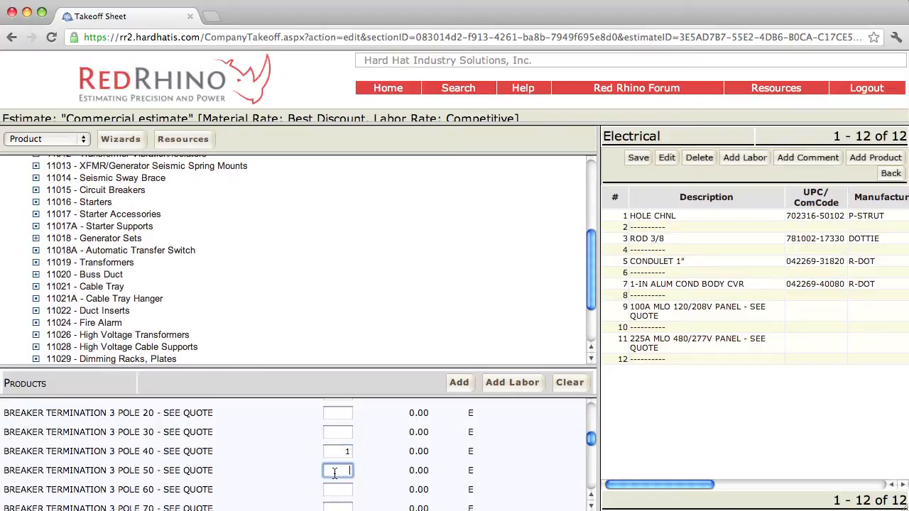
{"action": "type", "text": "1"}
Add the four breaker terminations to the Electrical take-off, save the take-off and widen the catalog pane again.
{"action": "left_click", "coordinate": [458, 384]}
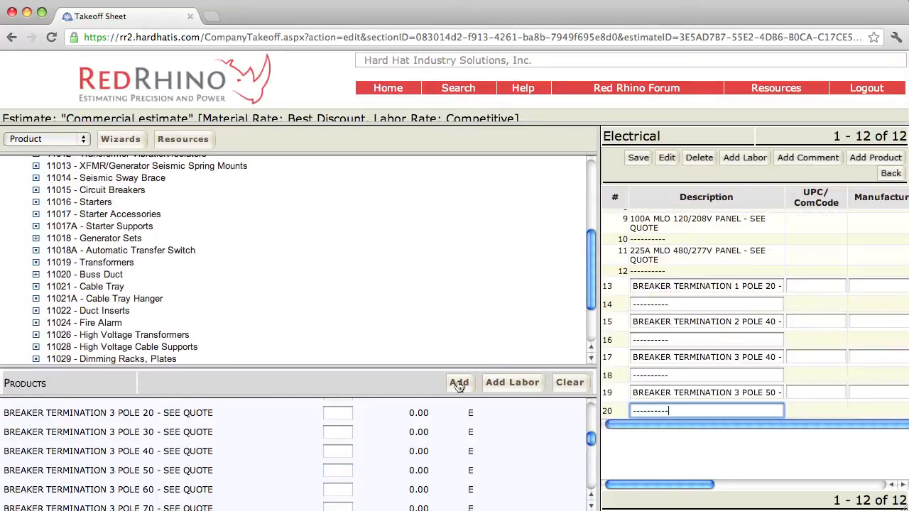
{"action": "left_click_drag", "start_coordinate": [603, 341], "coordinate": [59, 259]}
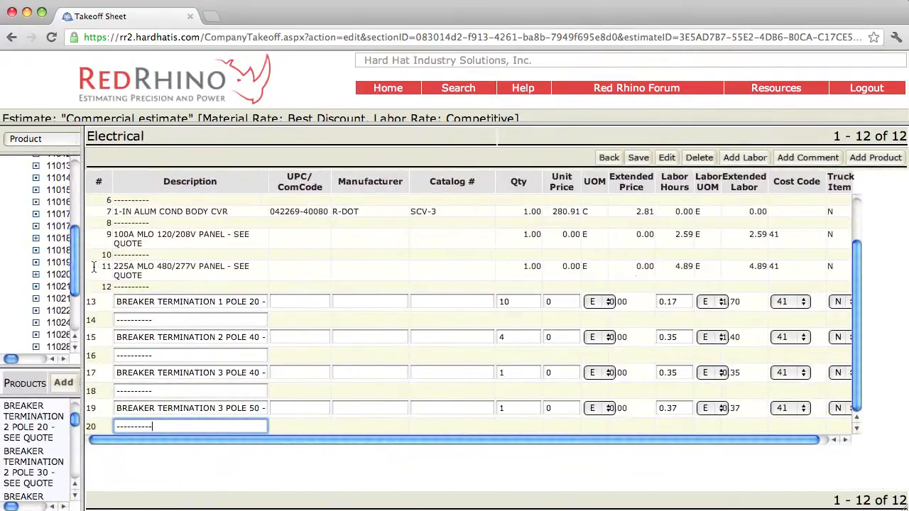
{"action": "left_click", "coordinate": [638, 158]}
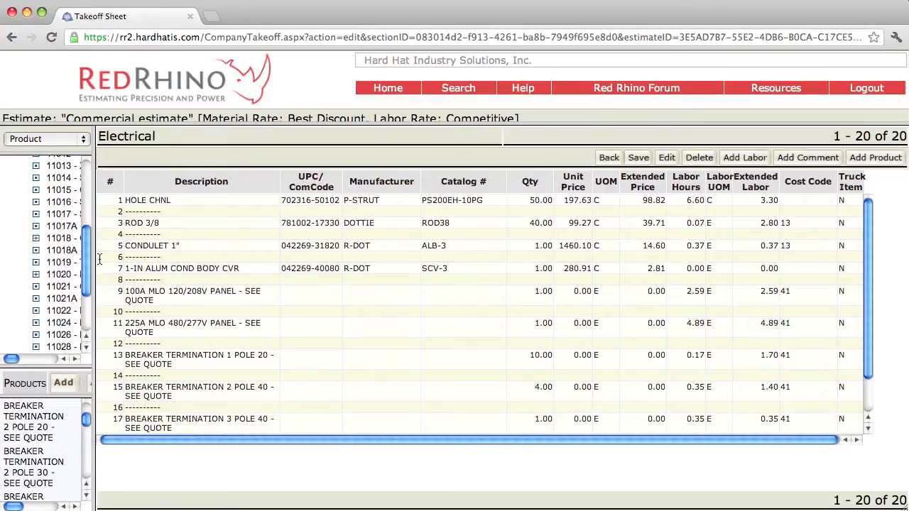
{"action": "left_click", "coordinate": [99, 260]}
{"action": "left_click_drag", "start_coordinate": [95, 255], "coordinate": [265, 213]}
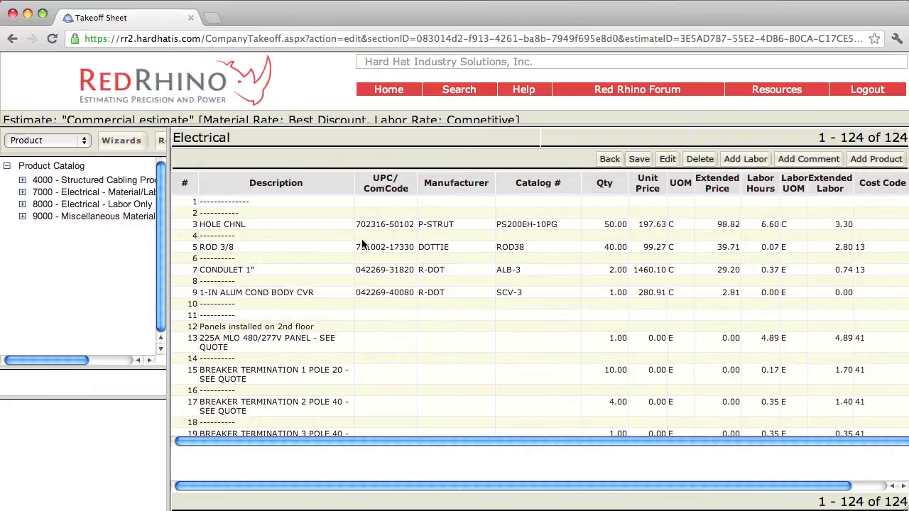
Insert a custom labor line "Demo panel" as line 2 with quantity 1 and 8 labor hours, and save the take-off.
{"action": "left_click", "coordinate": [301, 211]}
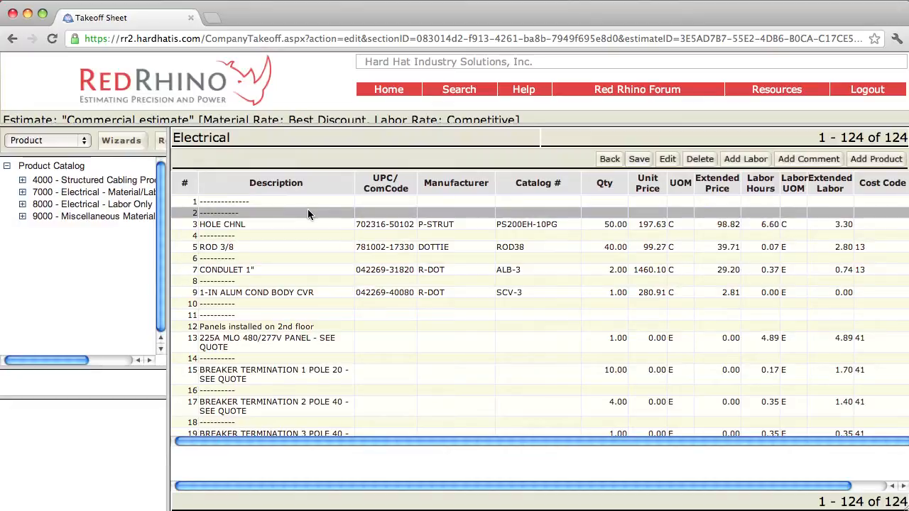
{"action": "left_click", "coordinate": [741, 161]}
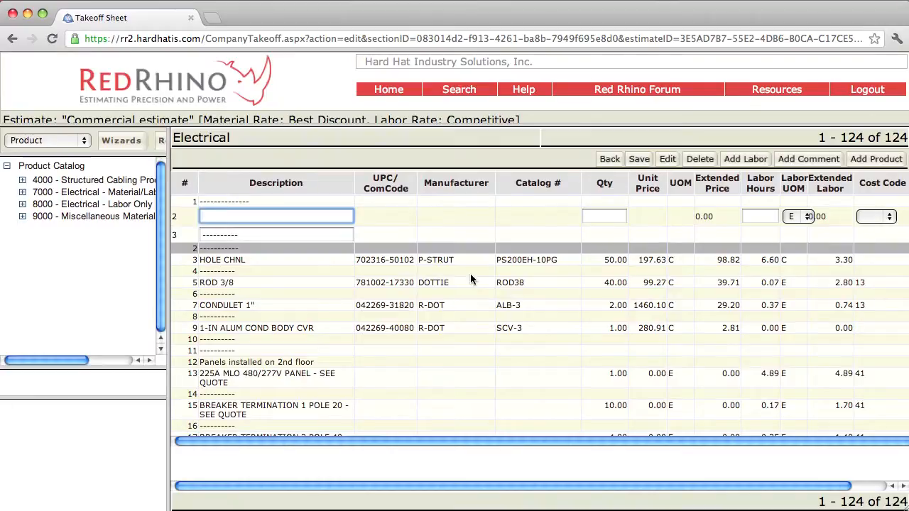
{"action": "type", "text": "Demo panel"}
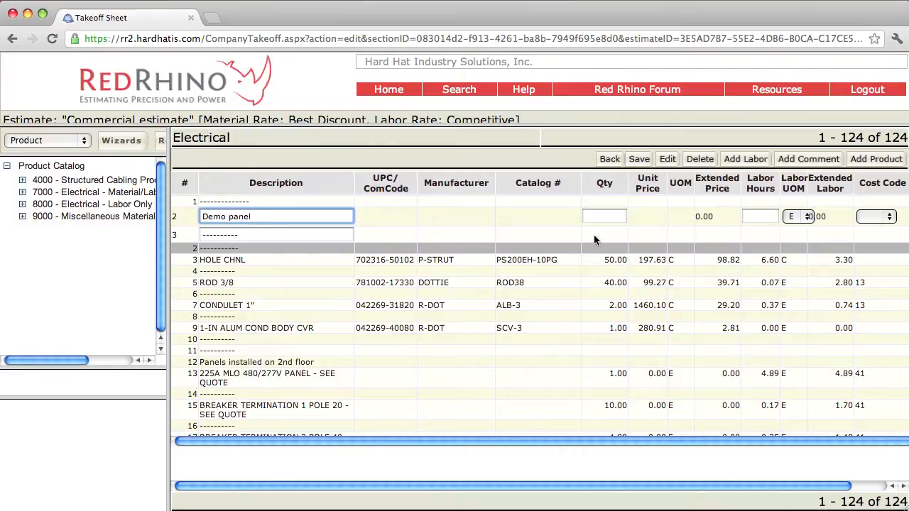
{"action": "left_click", "coordinate": [605, 217]}
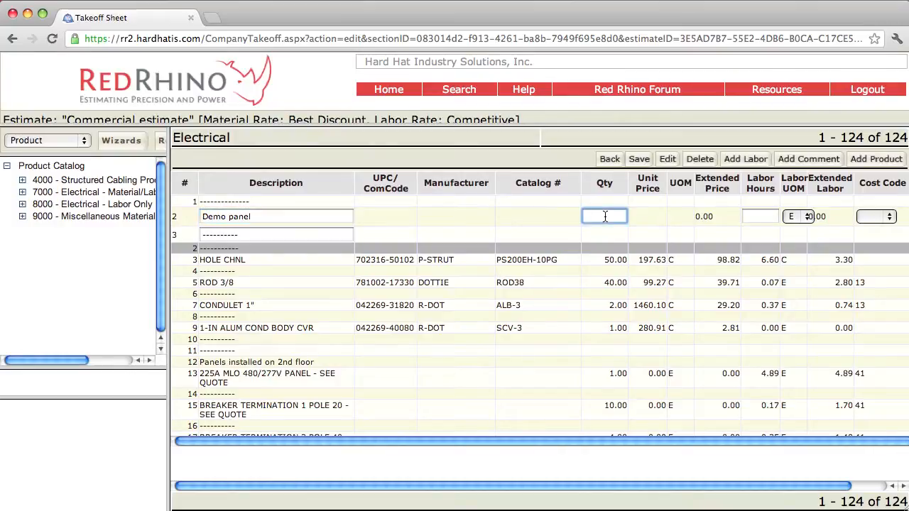
{"action": "type", "text": "1"}
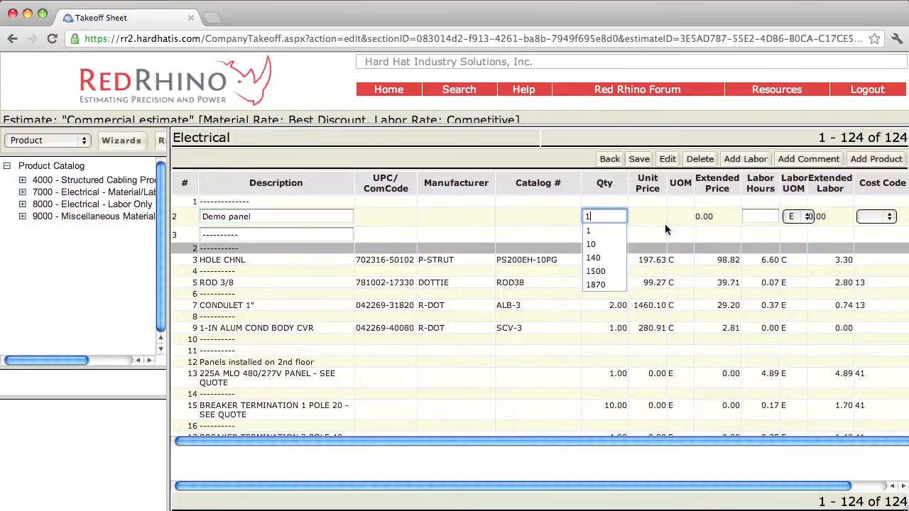
{"action": "left_click", "coordinate": [759, 217]}
{"action": "type", "text": "8"}
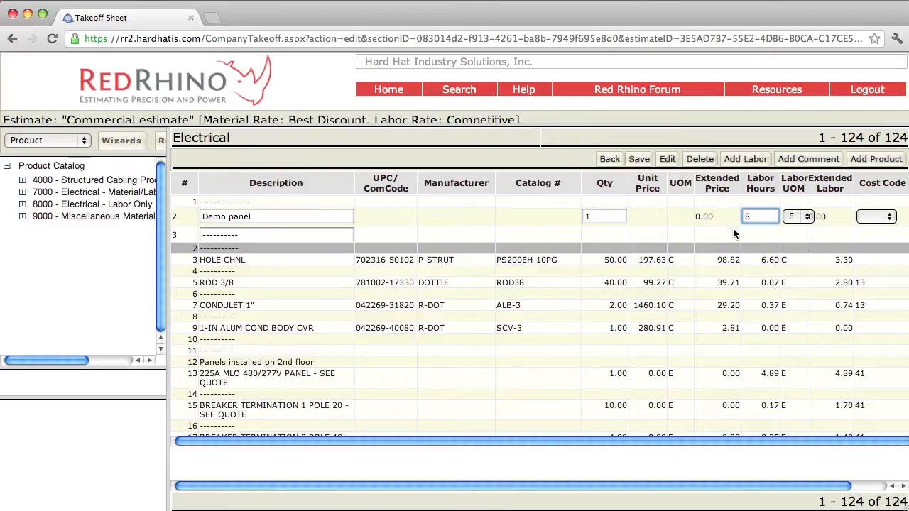
{"action": "left_click", "coordinate": [637, 161]}
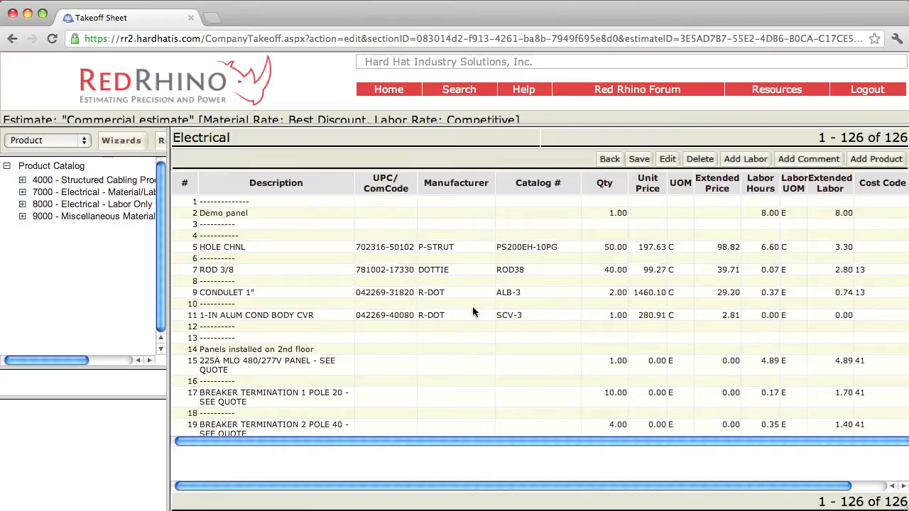
Narrow the catalog pane, insert the comment "Underground" above the separator preceding the PVC 4 conduit run, and save the take-off.
{"action": "left_click", "coordinate": [308, 349]}
{"action": "left_click_drag", "start_coordinate": [168, 244], "coordinate": [93, 245]}
{"action": "scroll", "coordinate": [405, 355], "scroll_direction": "down", "scroll_amount": 6}
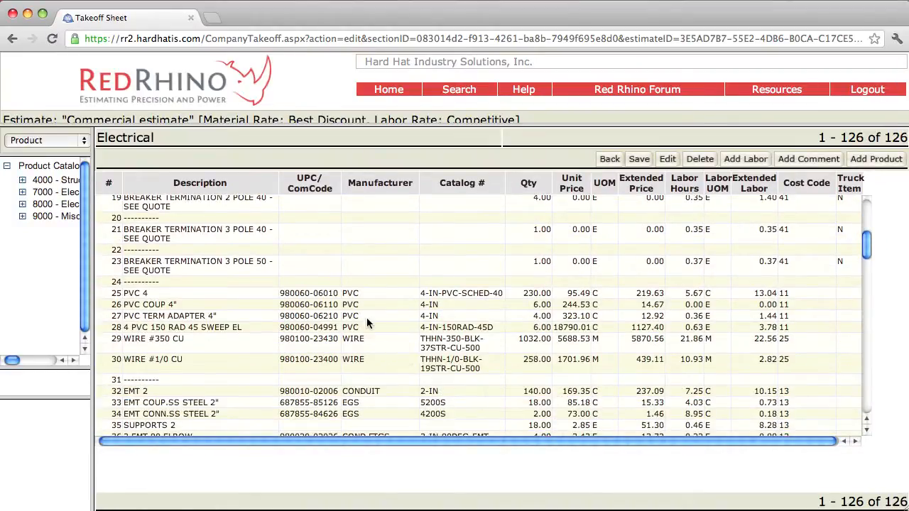
{"action": "left_click", "coordinate": [218, 281]}
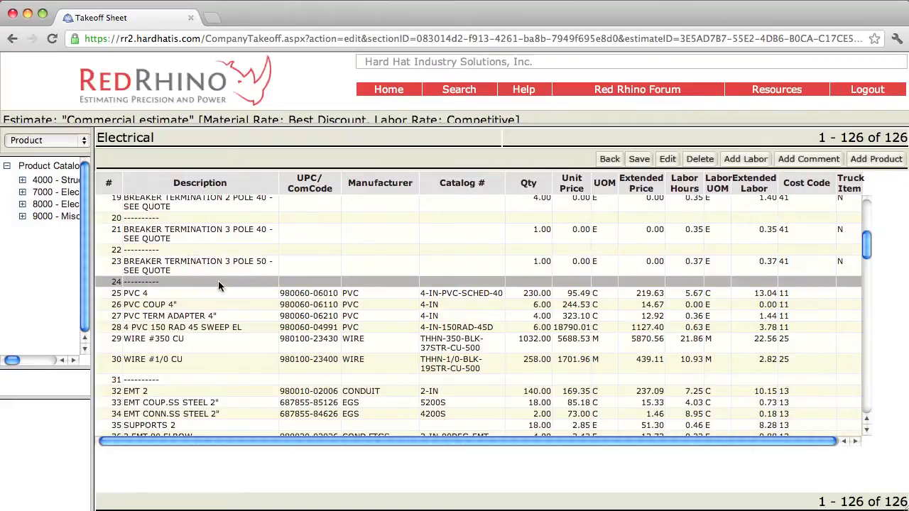
{"action": "left_click", "coordinate": [798, 161]}
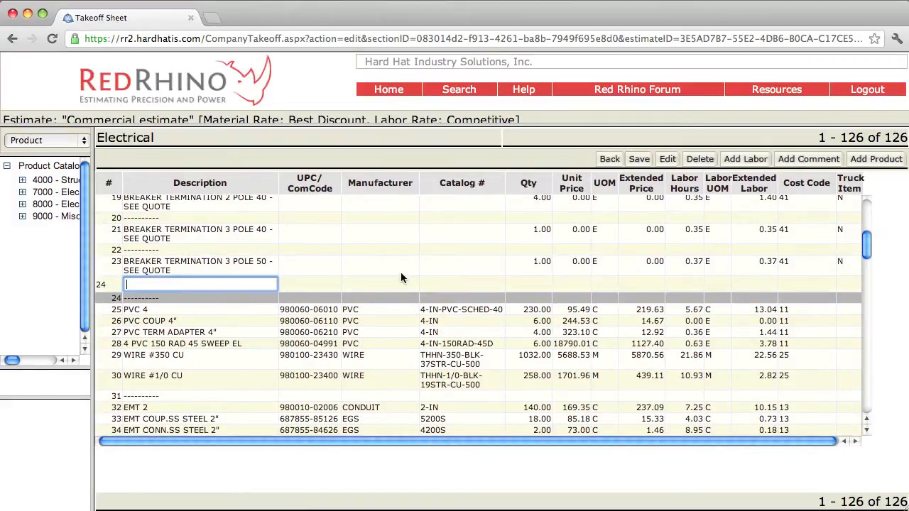
{"action": "type", "text": "Underground"}
{"action": "left_click", "coordinate": [639, 160]}
{"action": "scroll", "coordinate": [225, 307], "scroll_direction": "down", "scroll_amount": 10}
{"action": "scroll", "coordinate": [224, 307], "scroll_direction": "up", "scroll_amount": 1}
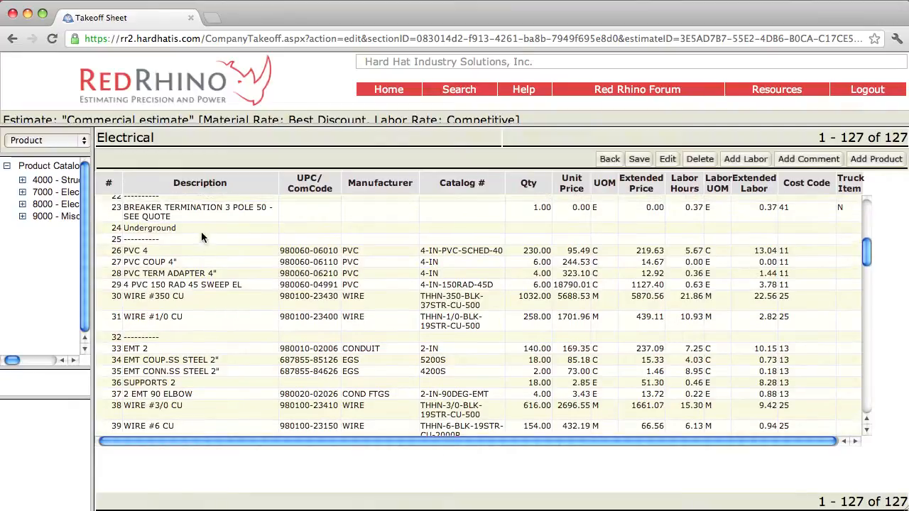
{"action": "left_click", "coordinate": [201, 227]}
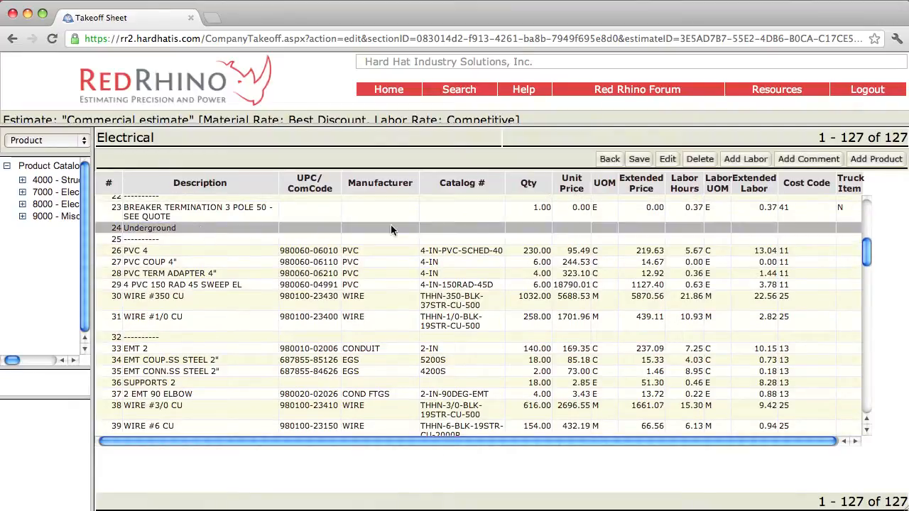
{"action": "left_click", "coordinate": [640, 161]}
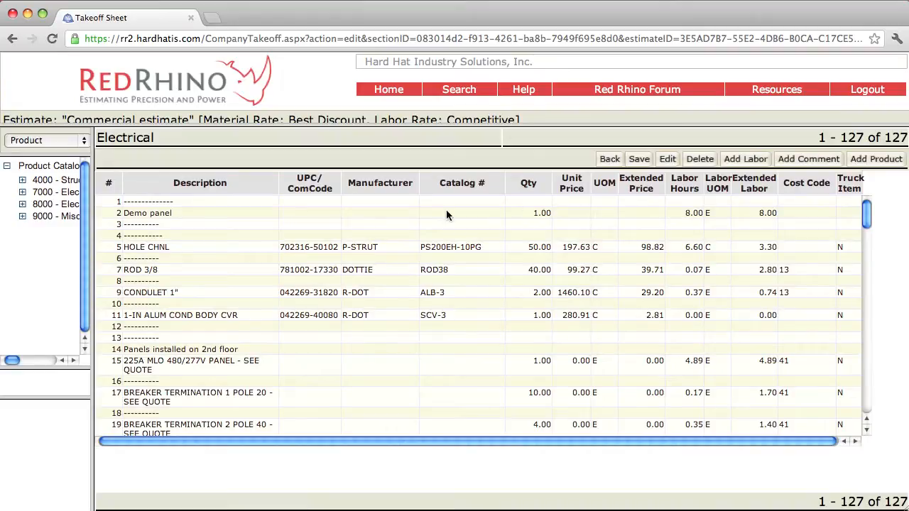
Insert a custom product "Chandalier" below Demo panel with quantity 1, unit price 380 and 4 labor hours, and save the take-off.
{"action": "left_click", "coordinate": [179, 227]}
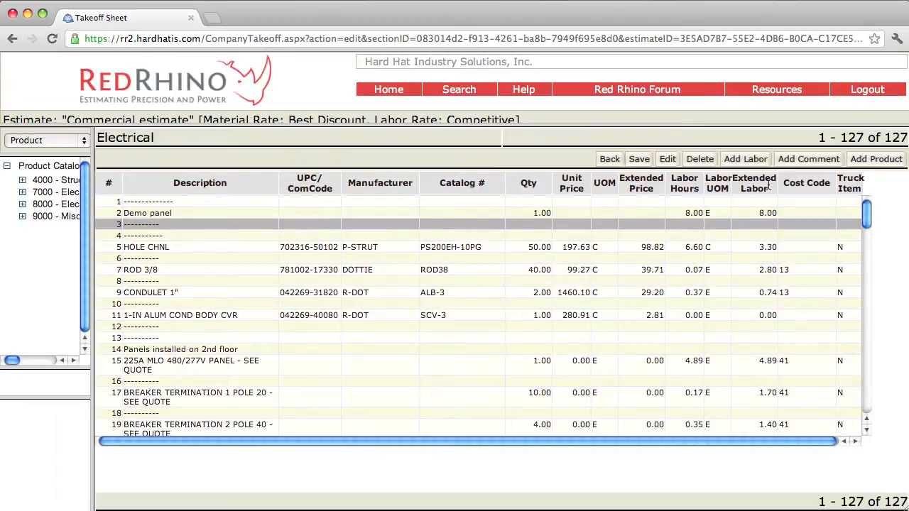
{"action": "left_click", "coordinate": [878, 159]}
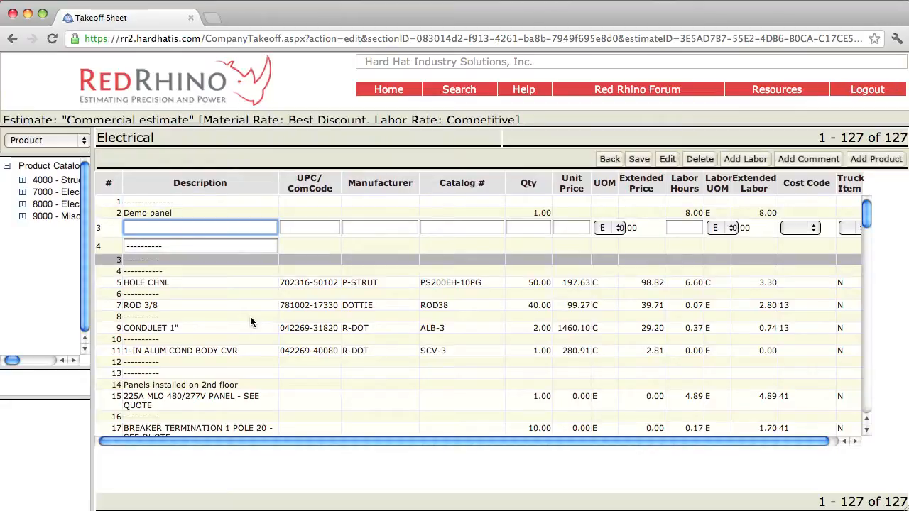
{"action": "type", "text": "Chandalier"}
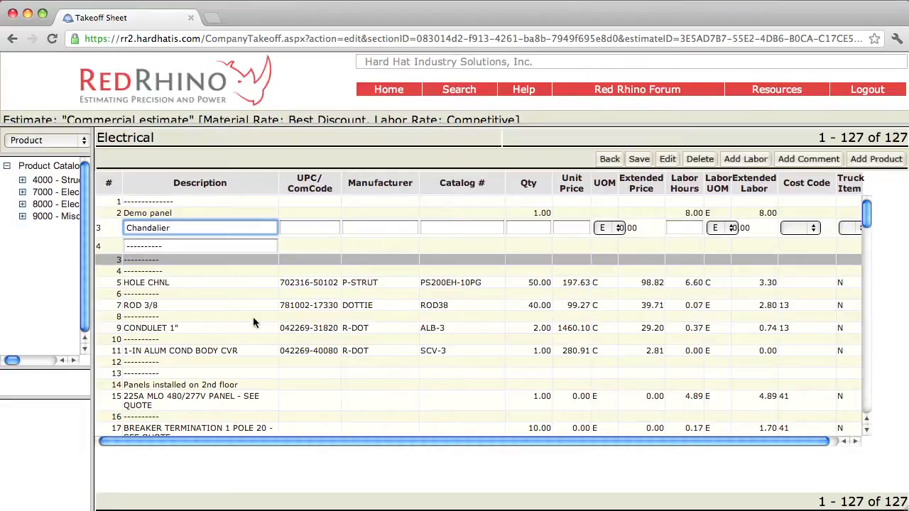
{"action": "left_click", "coordinate": [530, 225]}
{"action": "type", "text": "1"}
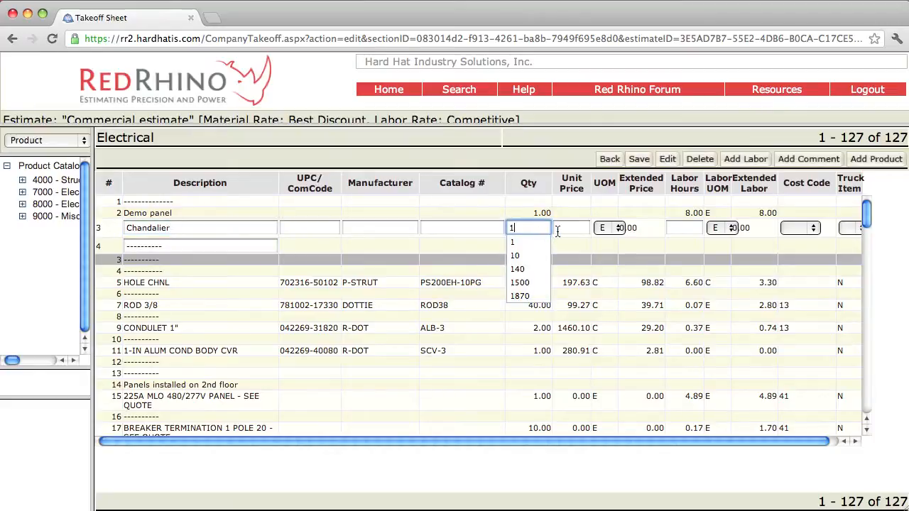
{"action": "left_click", "coordinate": [562, 231]}
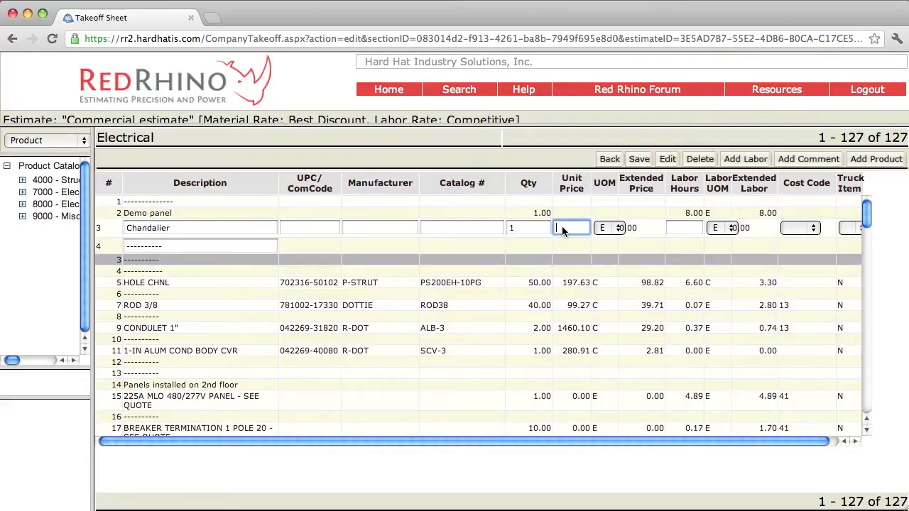
{"action": "type", "text": "380"}
{"action": "left_click", "coordinate": [680, 228]}
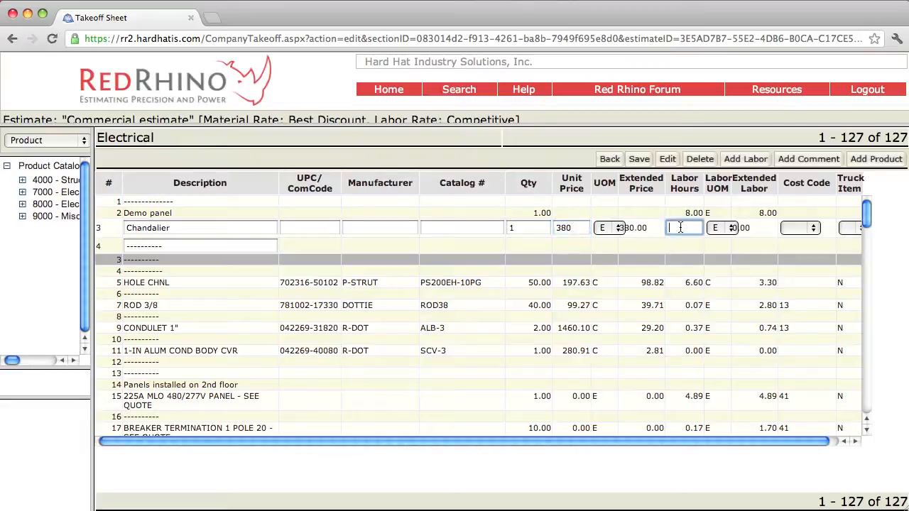
{"action": "type", "text": "4"}
{"action": "left_click", "coordinate": [635, 161]}
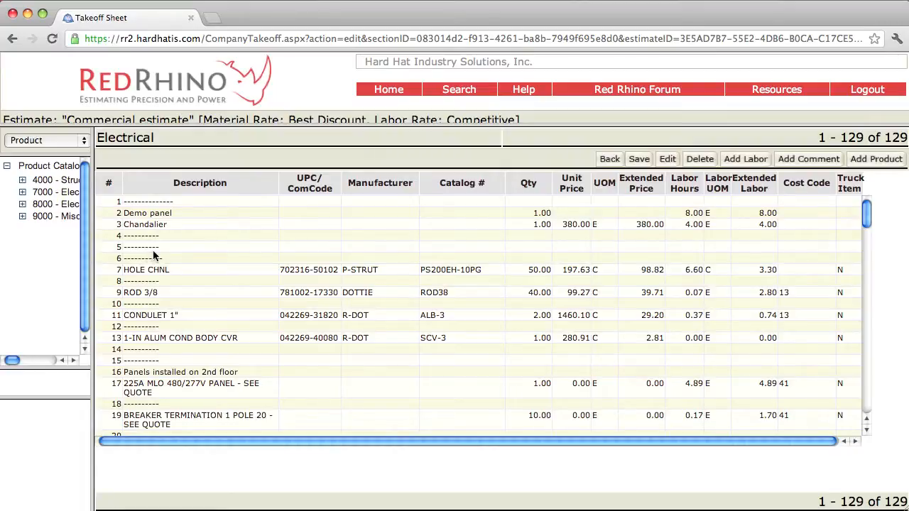
{"action": "left_click", "coordinate": [289, 250]}
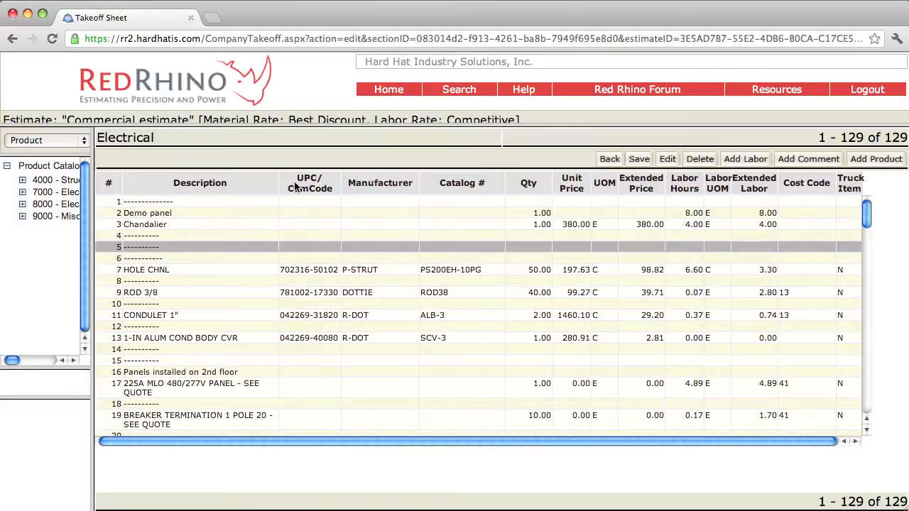
{"action": "left_click", "coordinate": [641, 161]}
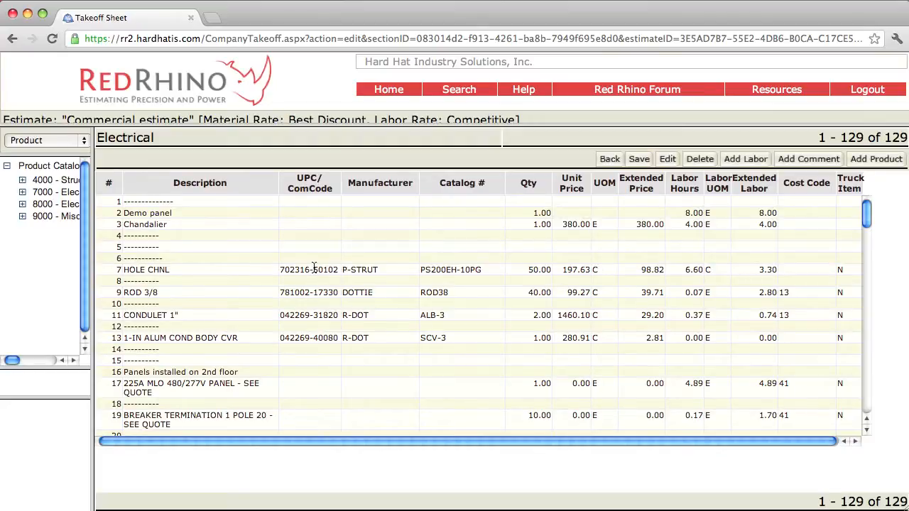
Delete the HOLE CHNL line from the Electrical take-off and save.
{"action": "left_click", "coordinate": [314, 267]}
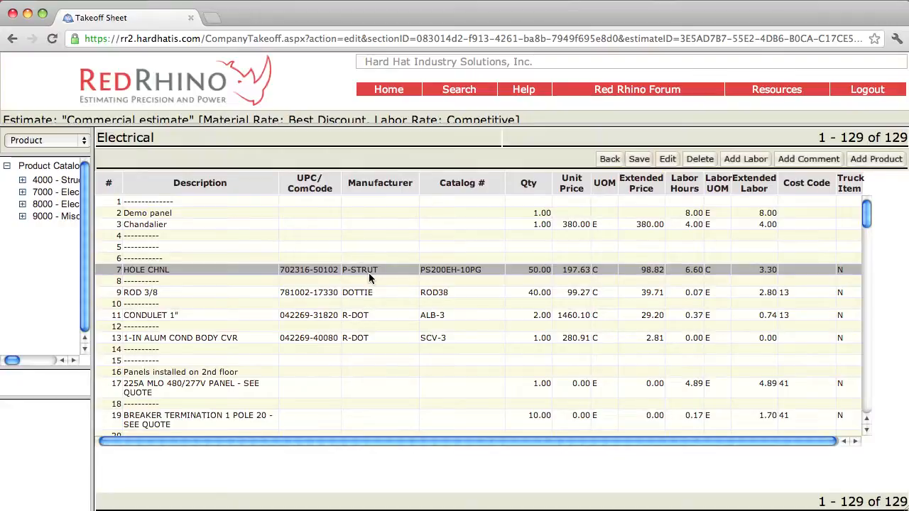
{"action": "left_click", "coordinate": [700, 160]}
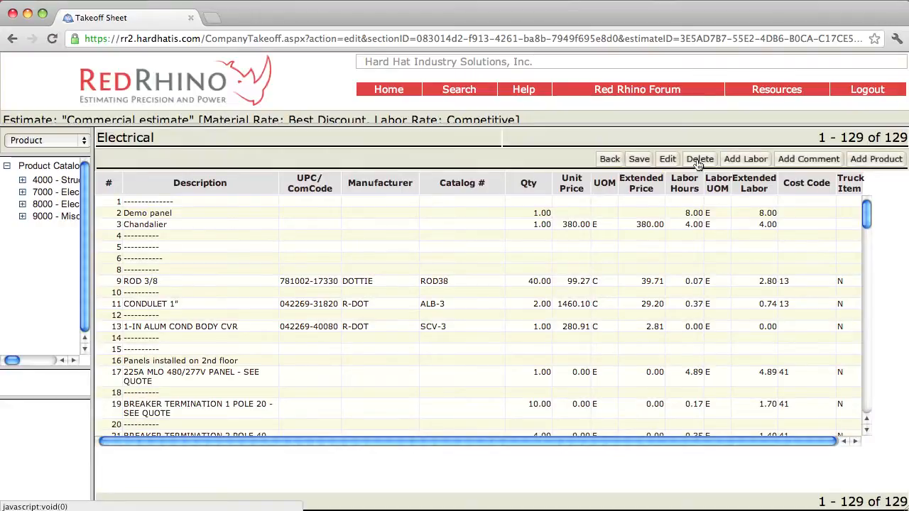
{"action": "left_click", "coordinate": [638, 161]}
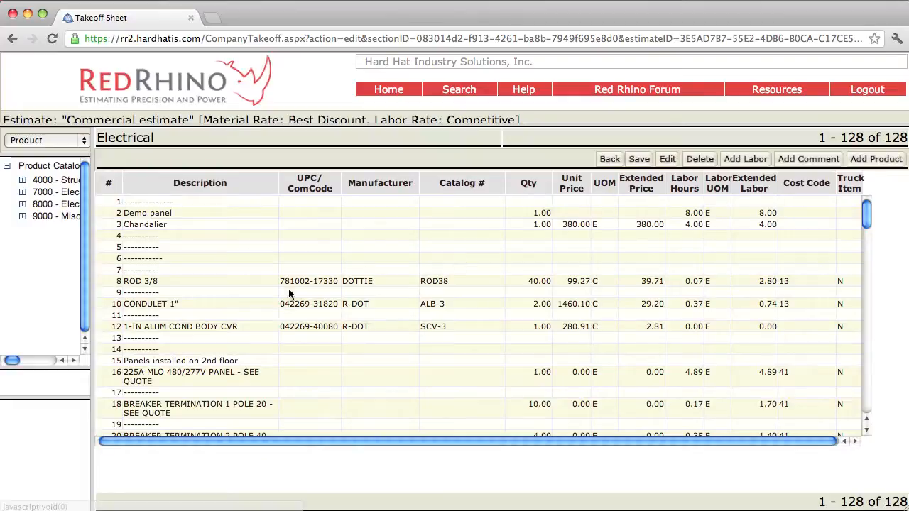
Open the ROD 3/8 line for editing and save the take-off with its existing values.
{"action": "left_click", "coordinate": [209, 282]}
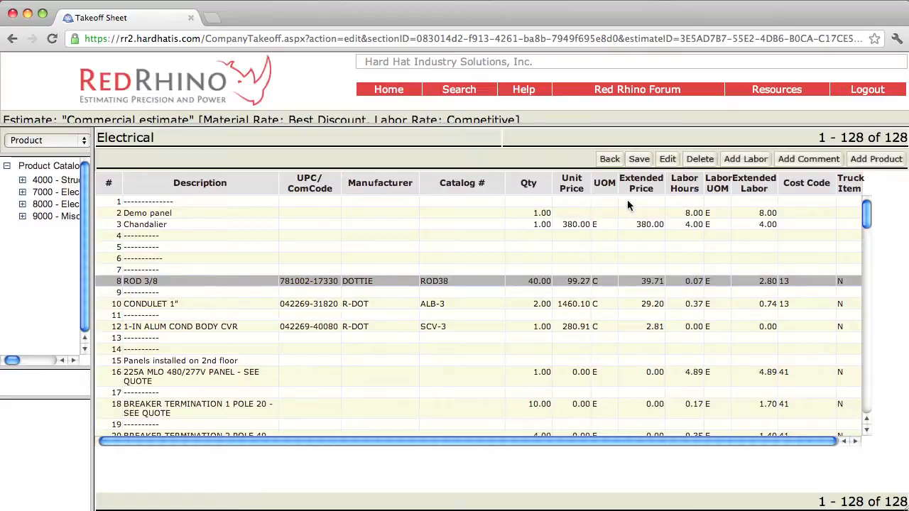
{"action": "left_click", "coordinate": [667, 159]}
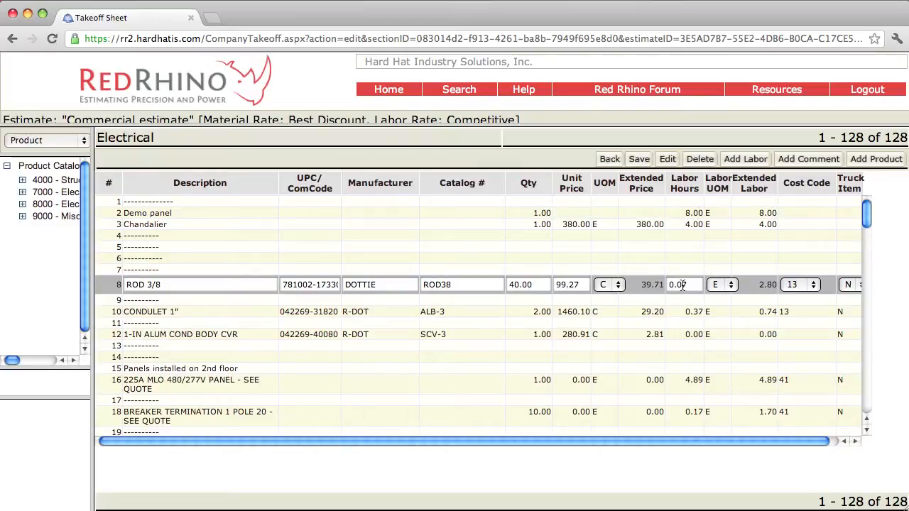
{"action": "left_click", "coordinate": [638, 160]}
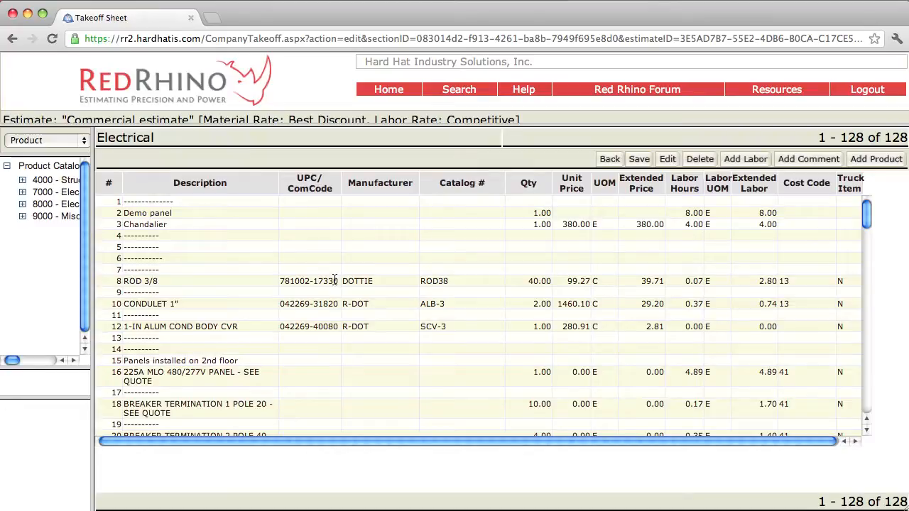
Select lines 7 through 12, from the separator above ROD 3/8 to 1-IN ALUM COND BODY CVR, and open them all for editing.
{"action": "right_click", "coordinate": [334, 281]}
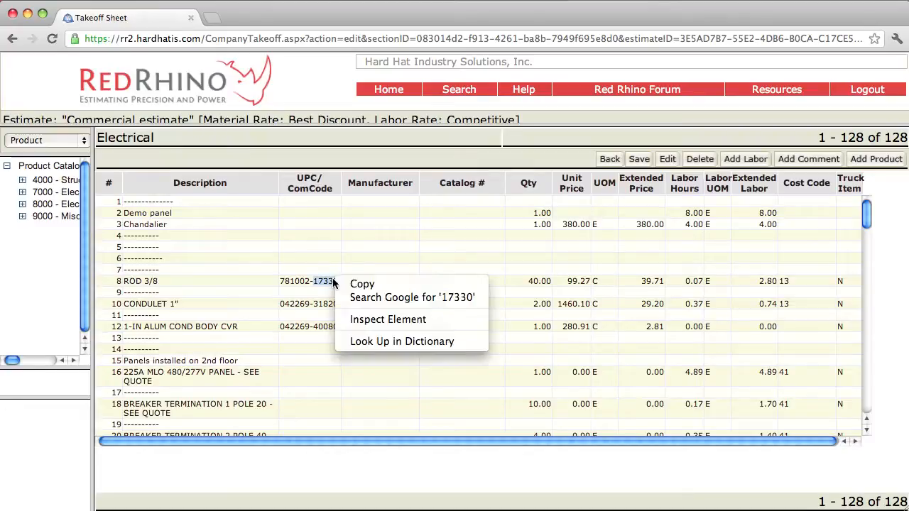
{"action": "right_click", "coordinate": [257, 266]}
{"action": "left_click", "coordinate": [243, 277], "text": "ctrl"}
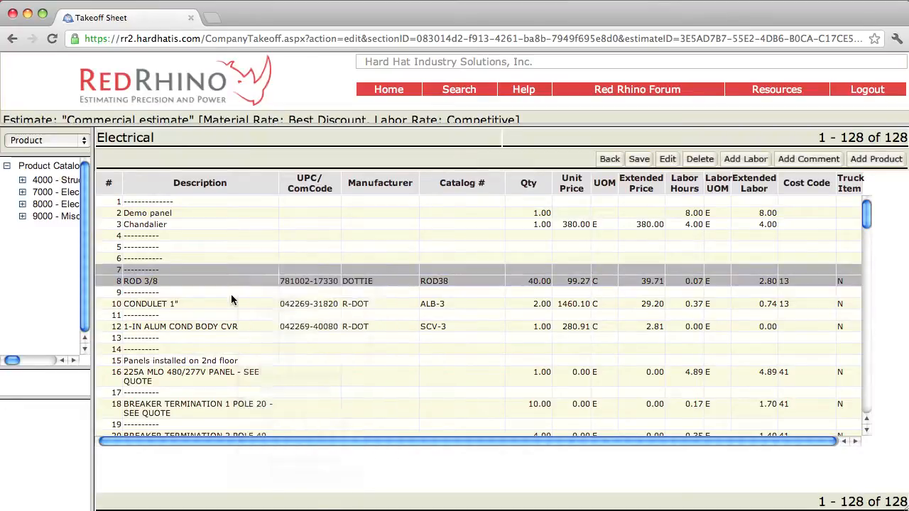
{"action": "left_click", "coordinate": [231, 293], "text": "ctrl"}
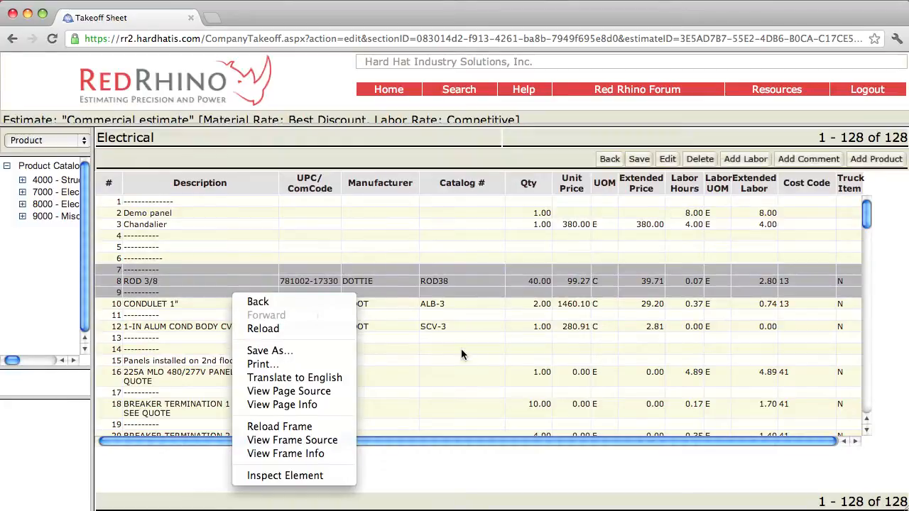
{"action": "left_click", "coordinate": [444, 304]}
{"action": "right_click", "coordinate": [445, 301]}
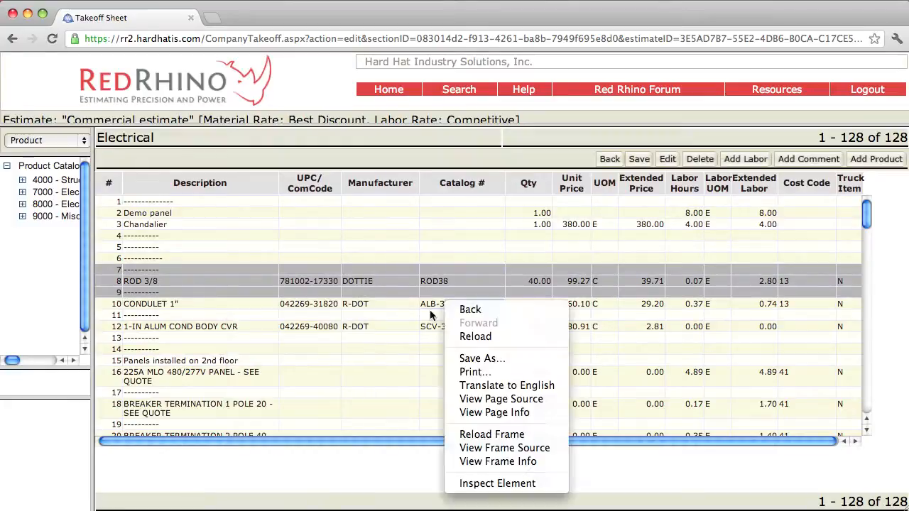
{"action": "left_click", "coordinate": [348, 306]}
{"action": "left_click", "coordinate": [348, 306], "text": "ctrl"}
{"action": "left_click", "coordinate": [338, 311]}
{"action": "left_click", "coordinate": [338, 312], "text": "ctrl"}
{"action": "left_click", "coordinate": [333, 326]}
{"action": "left_click", "coordinate": [331, 324], "text": "ctrl"}
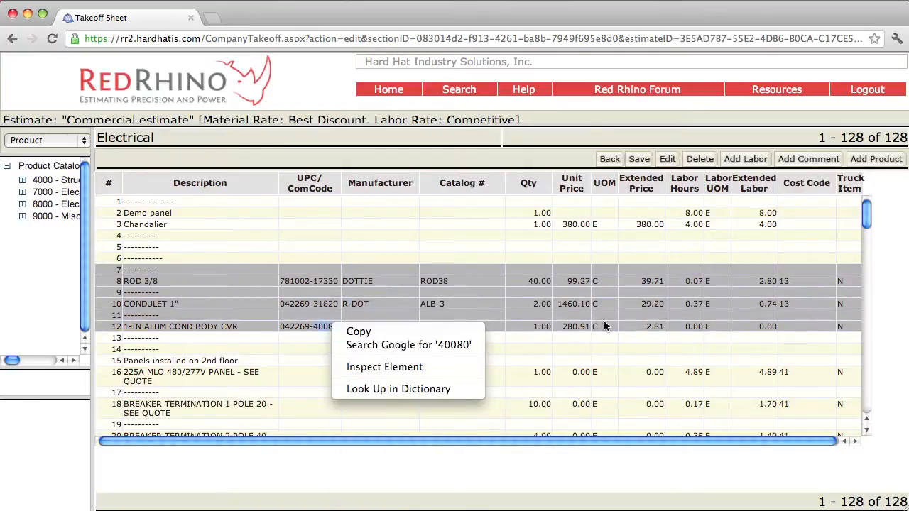
{"action": "left_click", "coordinate": [668, 162]}
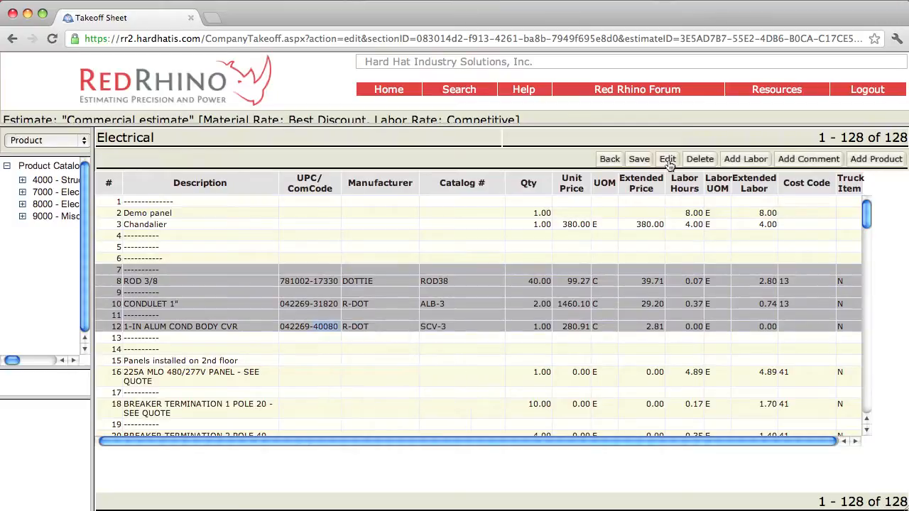
{"action": "left_click", "coordinate": [668, 162]}
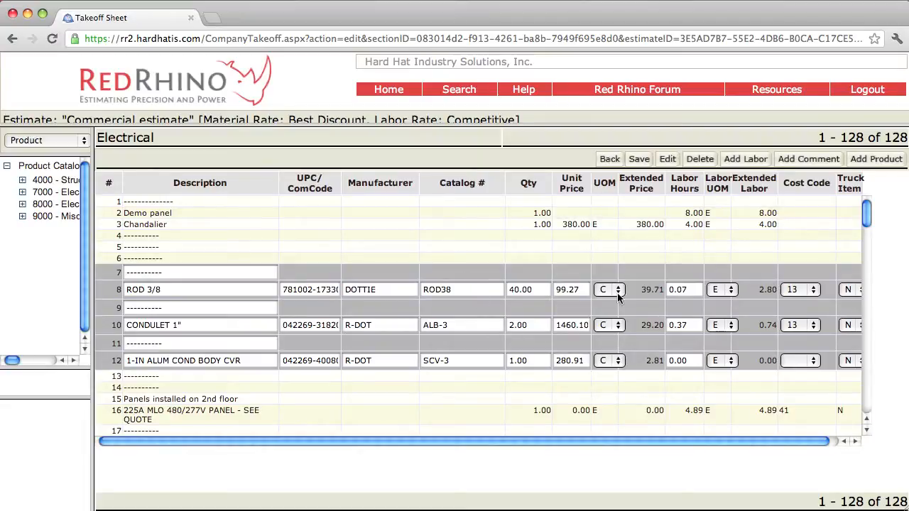
Save lines 7 through 12 unchanged, and reopen ROD 3/8 through the 225A MLO 480/277V PANEL line for editing and save them unchanged.
{"action": "left_click", "coordinate": [640, 161]}
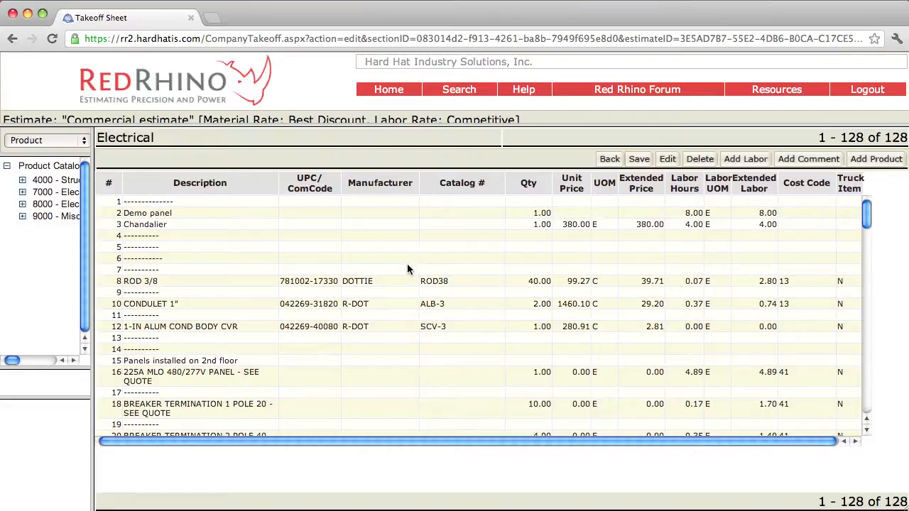
{"action": "left_click", "coordinate": [287, 283]}
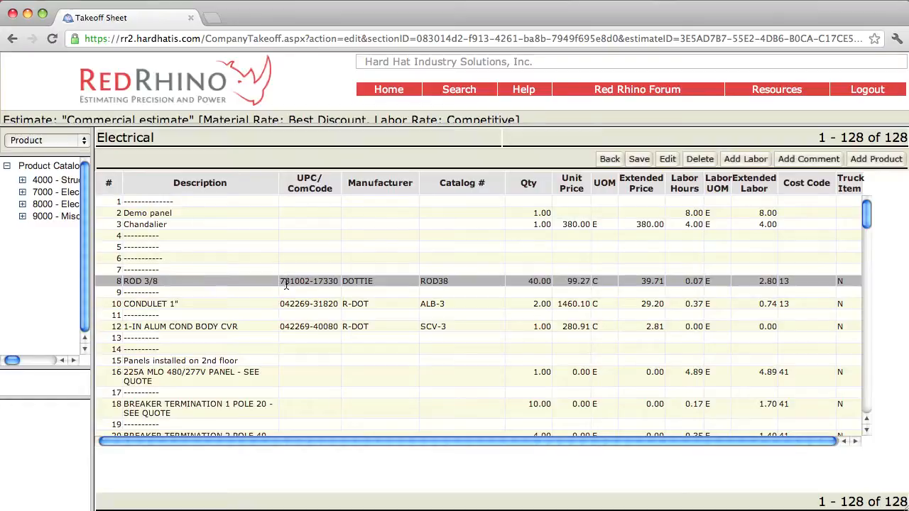
{"action": "left_click", "coordinate": [261, 377], "text": "shift"}
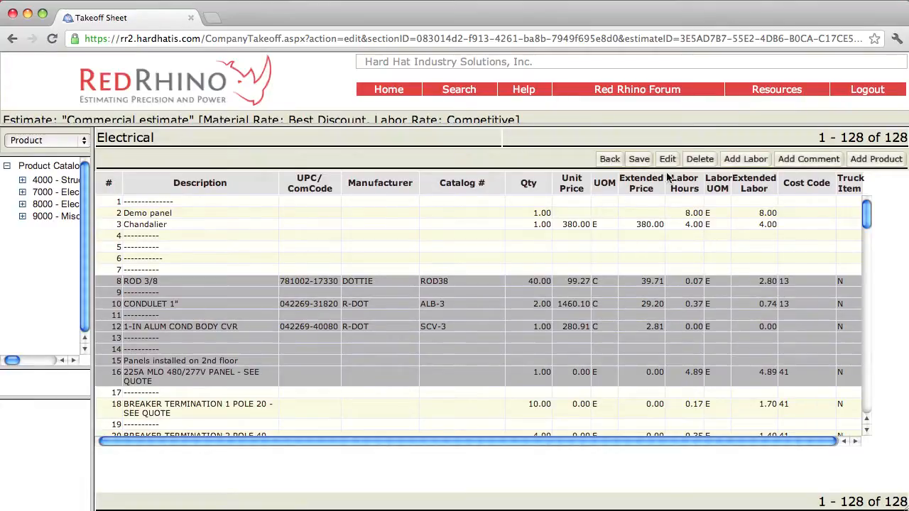
{"action": "left_click", "coordinate": [668, 159]}
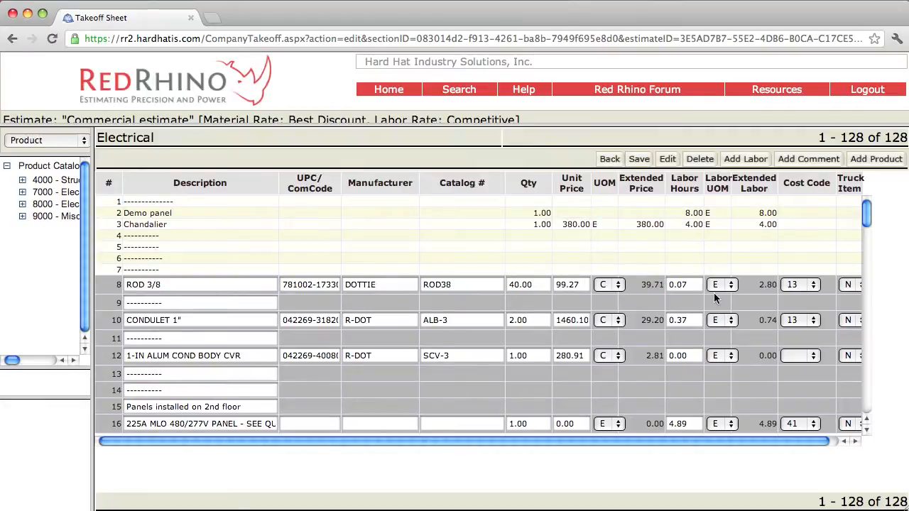
{"action": "left_click", "coordinate": [639, 159]}
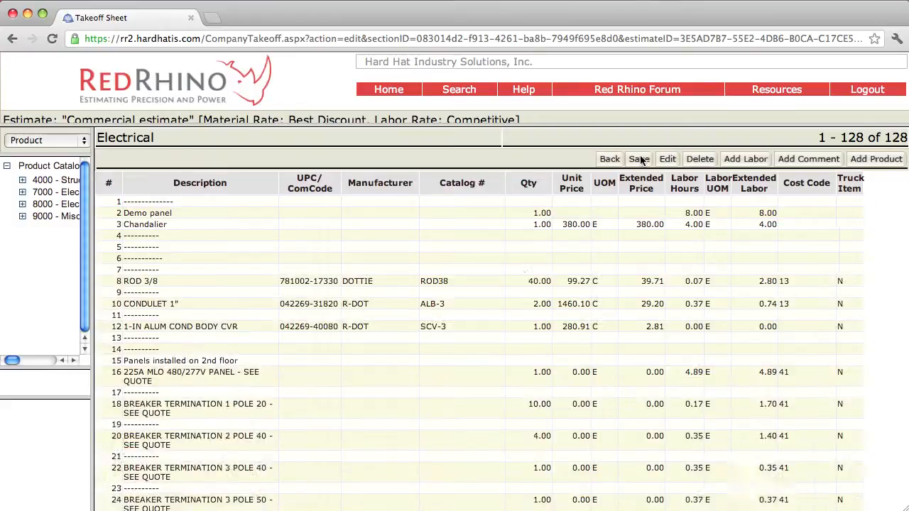
Insert a blank labor line below Chandalier and try to save the take-off without a description.
{"action": "scroll", "coordinate": [441, 297], "scroll_direction": "down", "scroll_amount": 20}
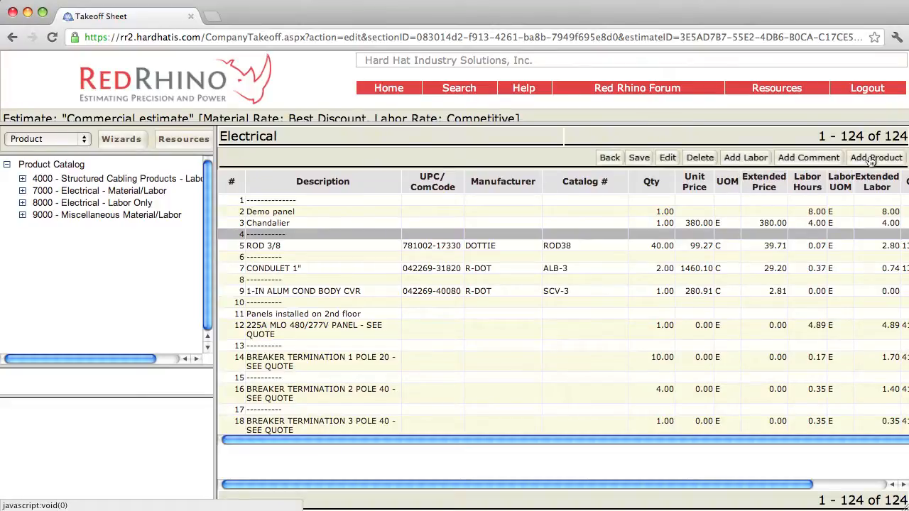
{"action": "left_click", "coordinate": [740, 159]}
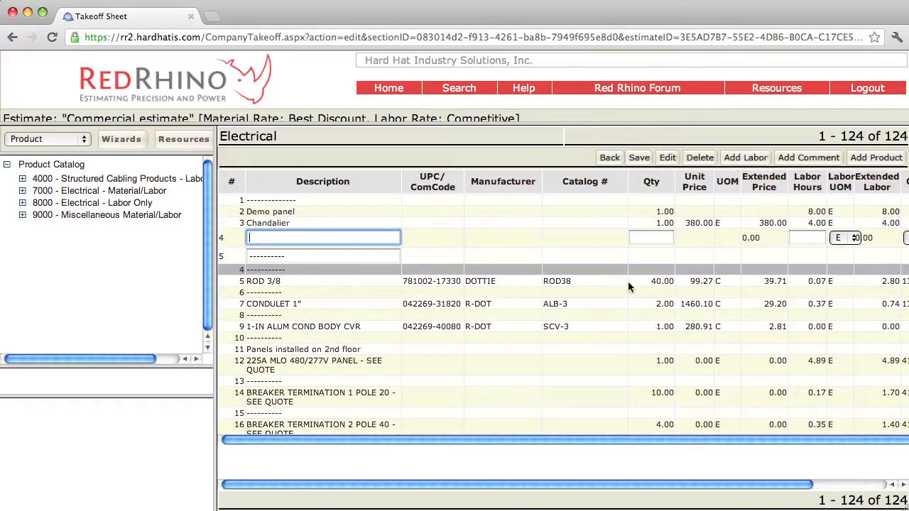
{"action": "left_click", "coordinate": [641, 160]}
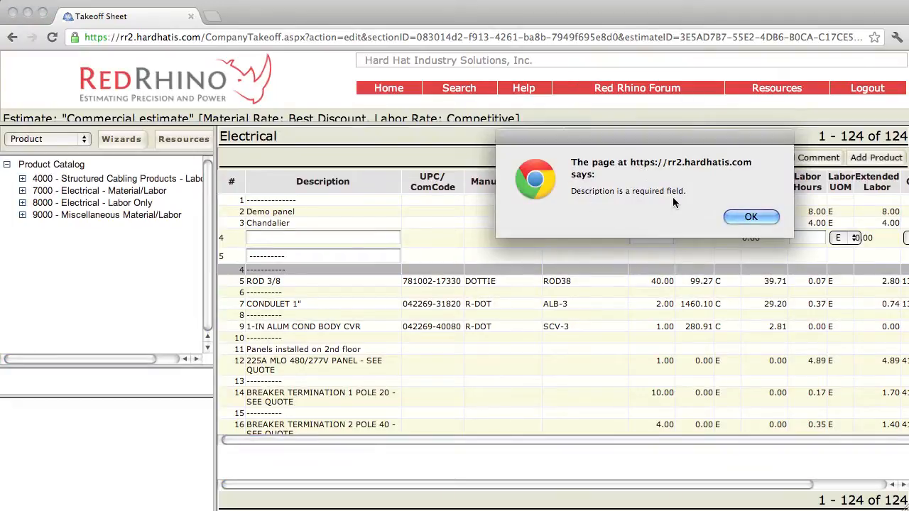
{"action": "left_click", "coordinate": [742, 219]}
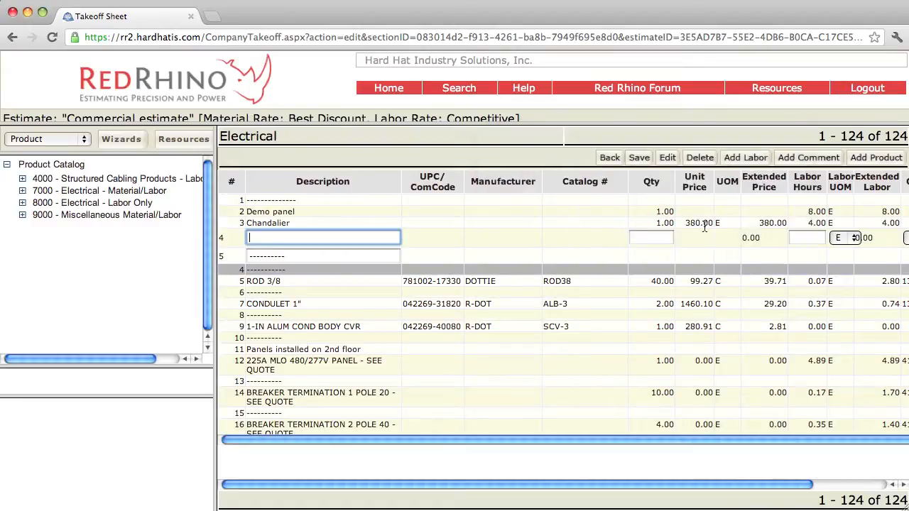
Delete the blank labor line and its accompanying separator below Chandalier, and save the Electrical take-off.
{"action": "left_click", "coordinate": [231, 243]}
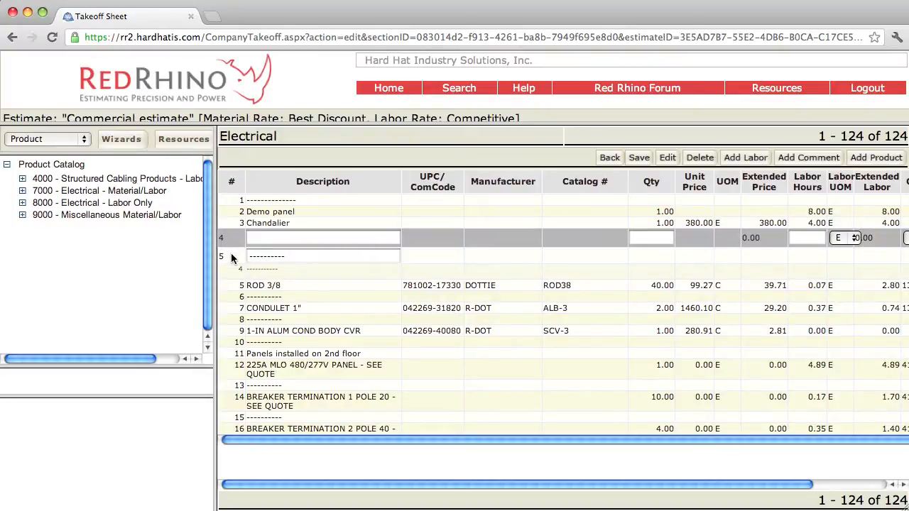
{"action": "left_click", "coordinate": [231, 257], "text": "shift"}
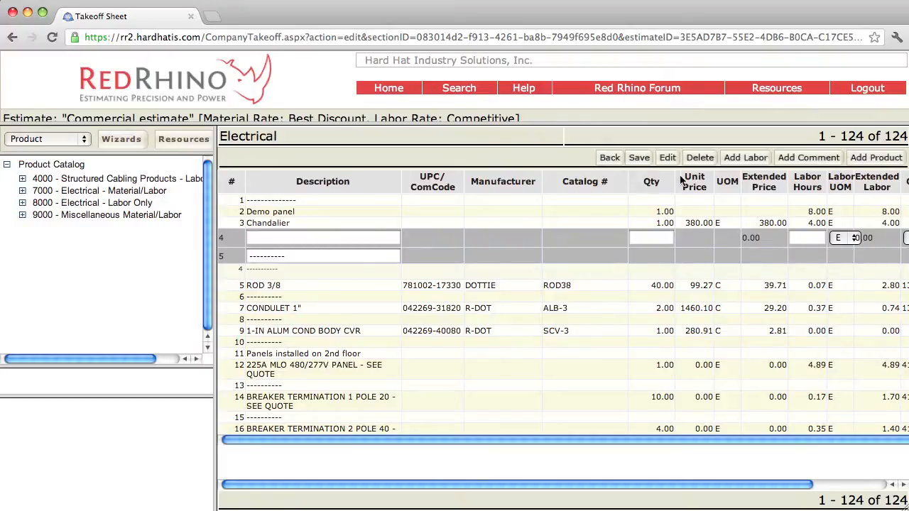
{"action": "left_click", "coordinate": [700, 159]}
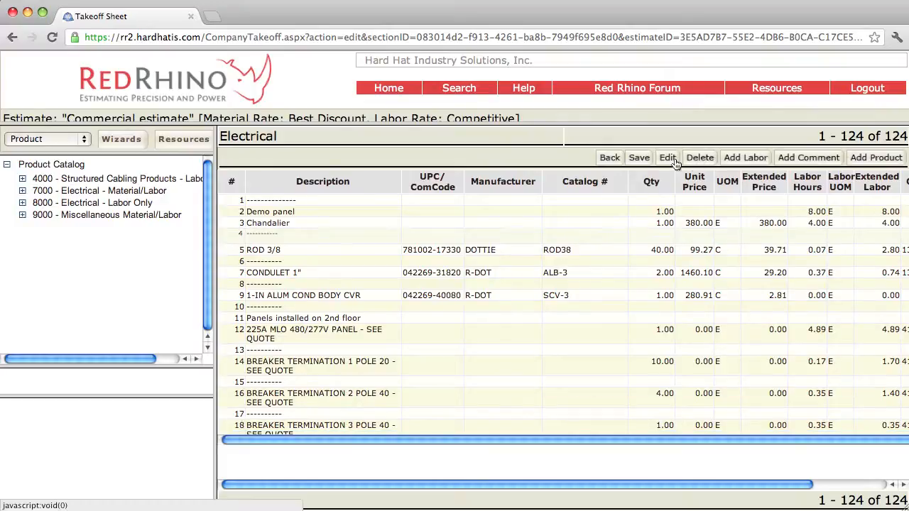
{"action": "left_click", "coordinate": [639, 159]}
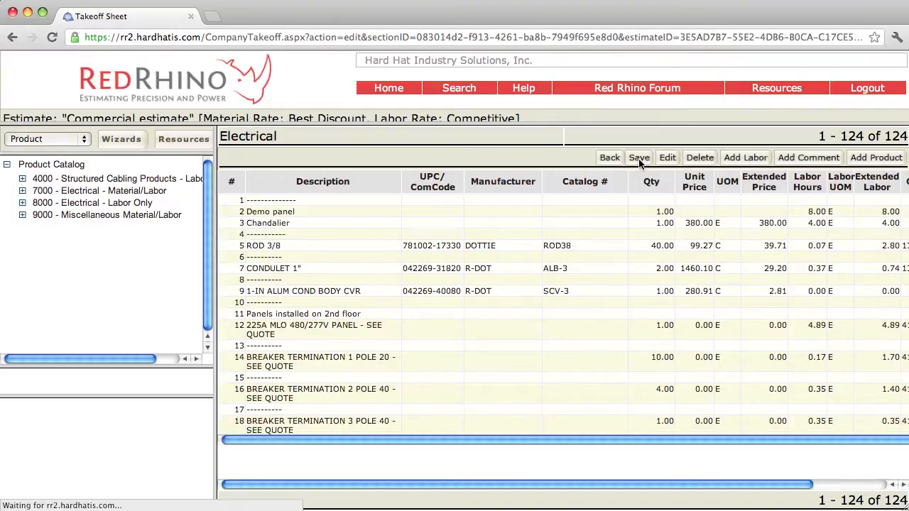